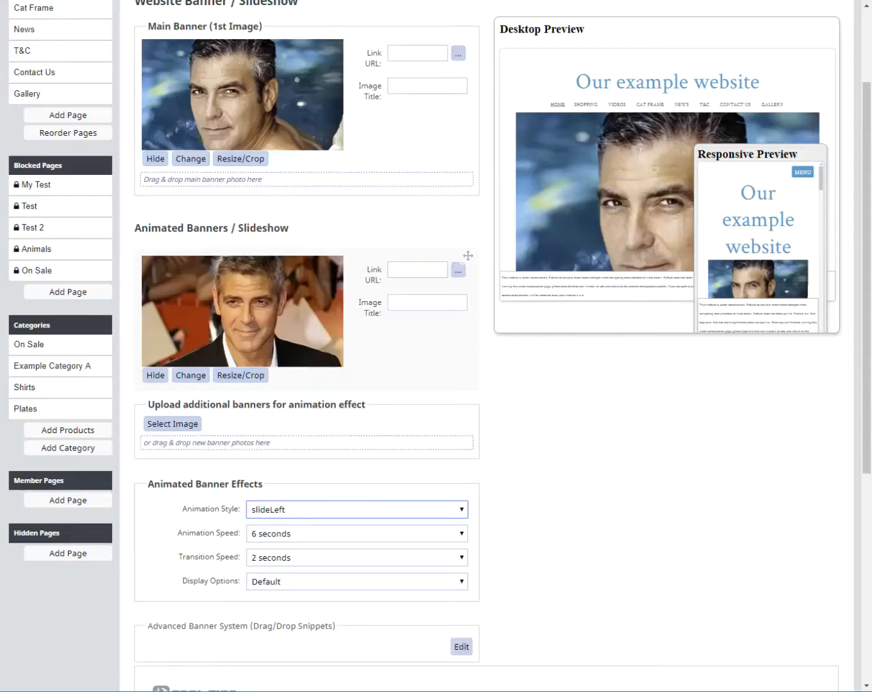
# Step: Open the Banner Image / Slideshow settings from the site's design options
pyautogui.scroll(3, 363, 123)
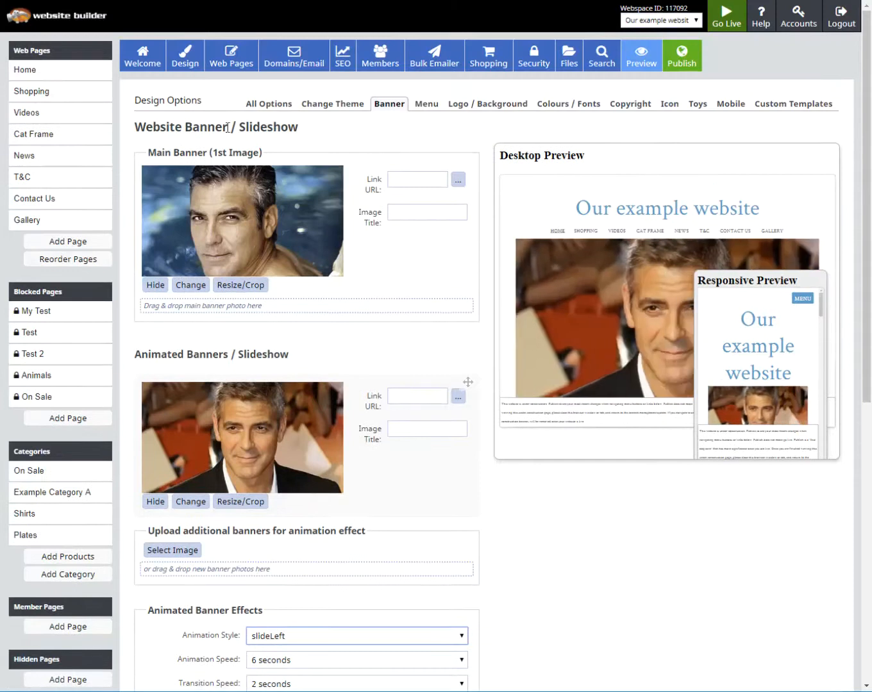
pyautogui.moveTo(186, 56)
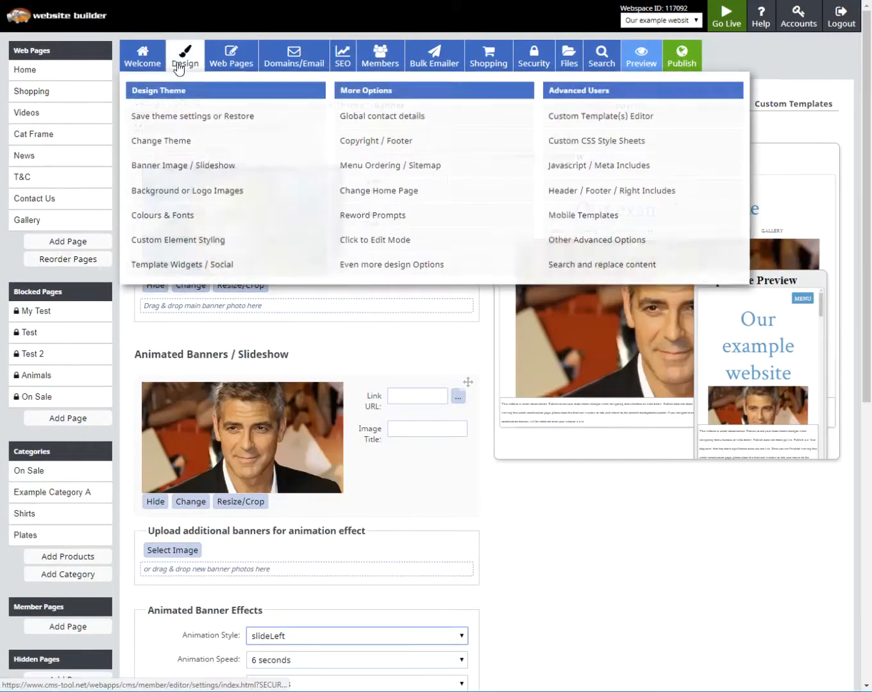
pyautogui.click(202, 169)
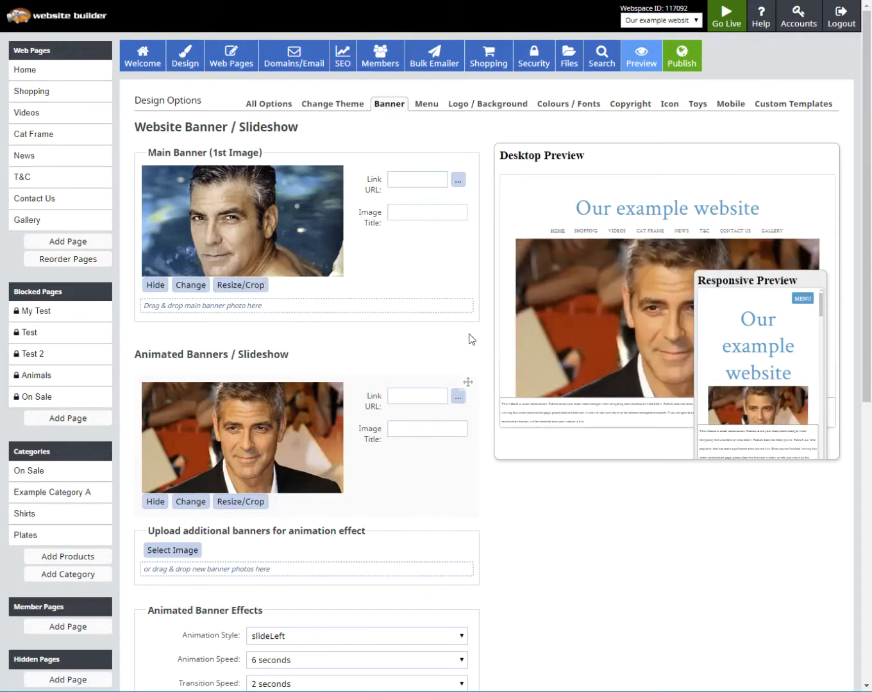
# Step: Open the Advanced Banner System (Drag/Drop Snippets) for editing
pyautogui.scroll(-1, 468, 338)
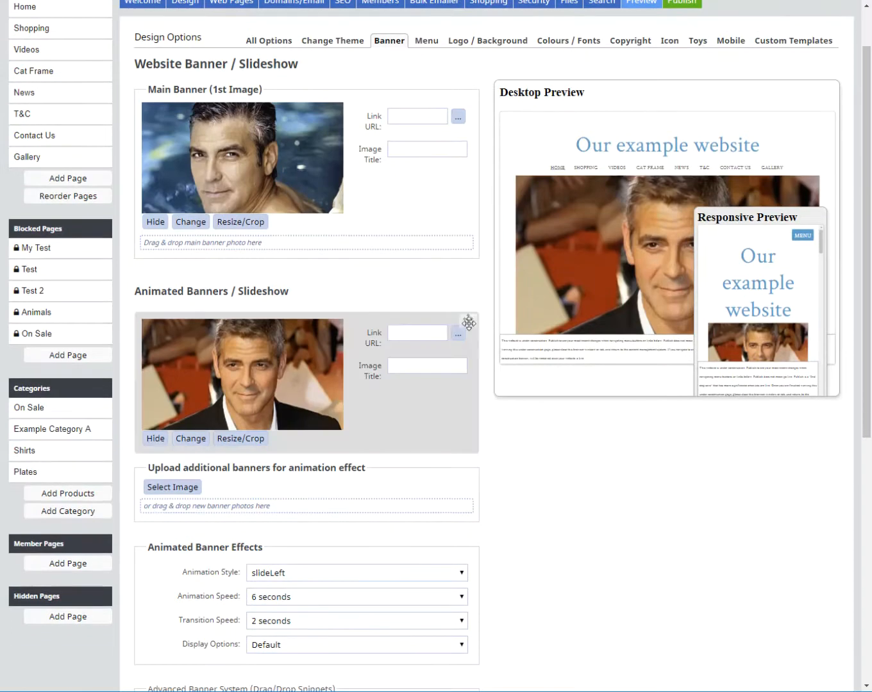
pyautogui.scroll(-4, 370, 264)
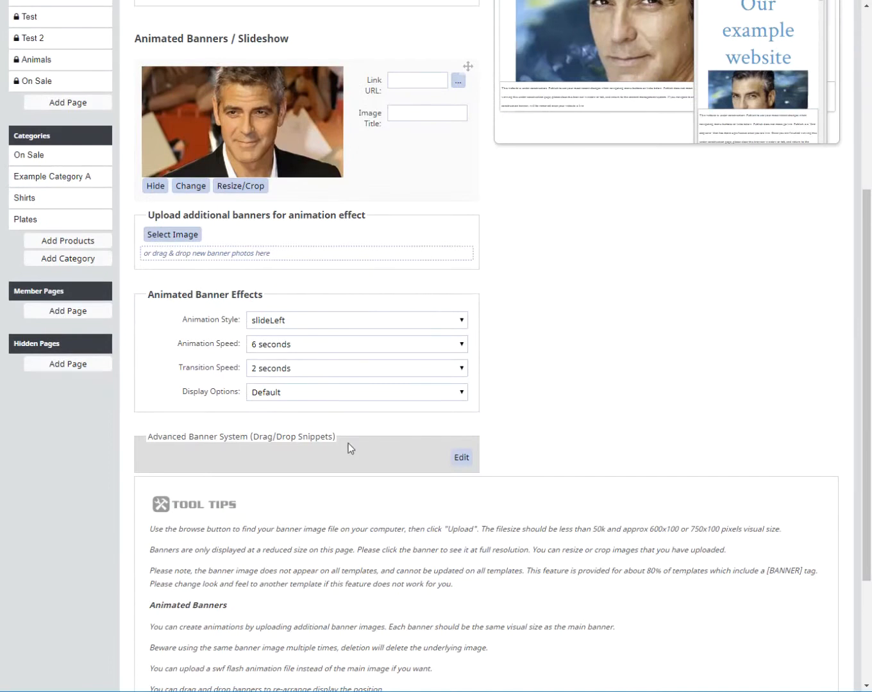
pyautogui.scroll(4, 623, 469)
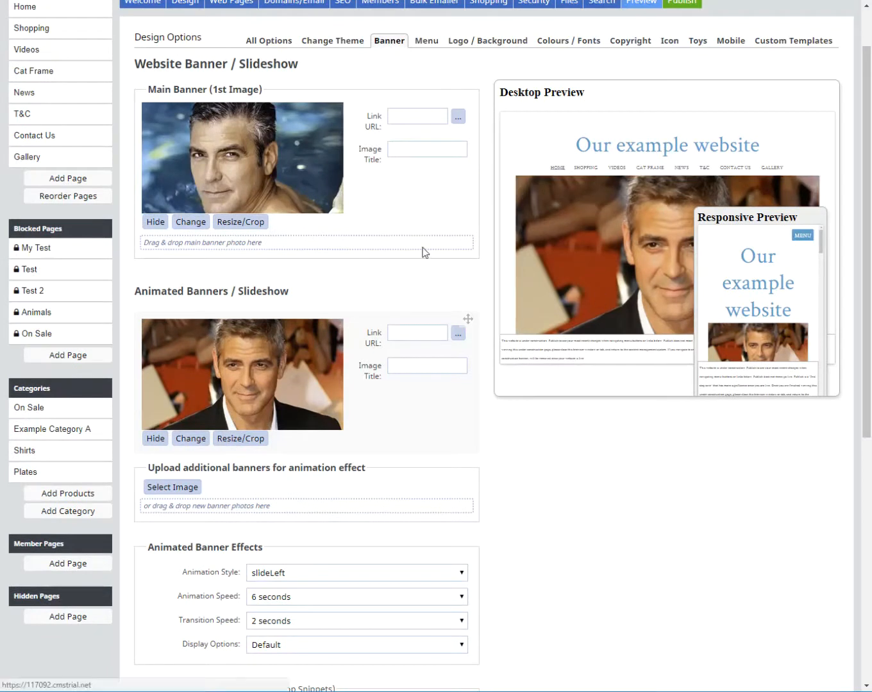
pyautogui.scroll(-3, 575, 452)
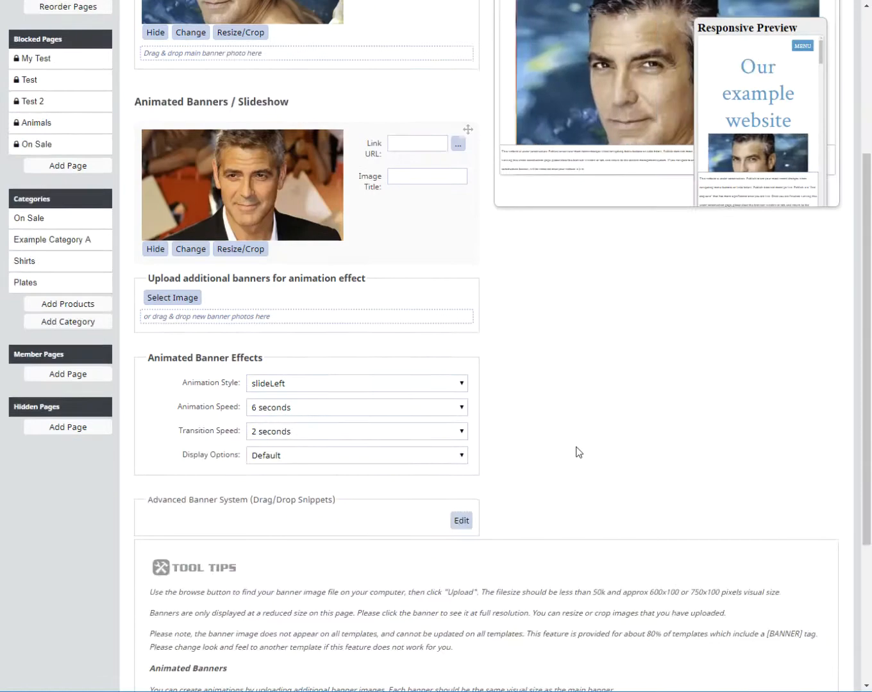
pyautogui.click(461, 521)
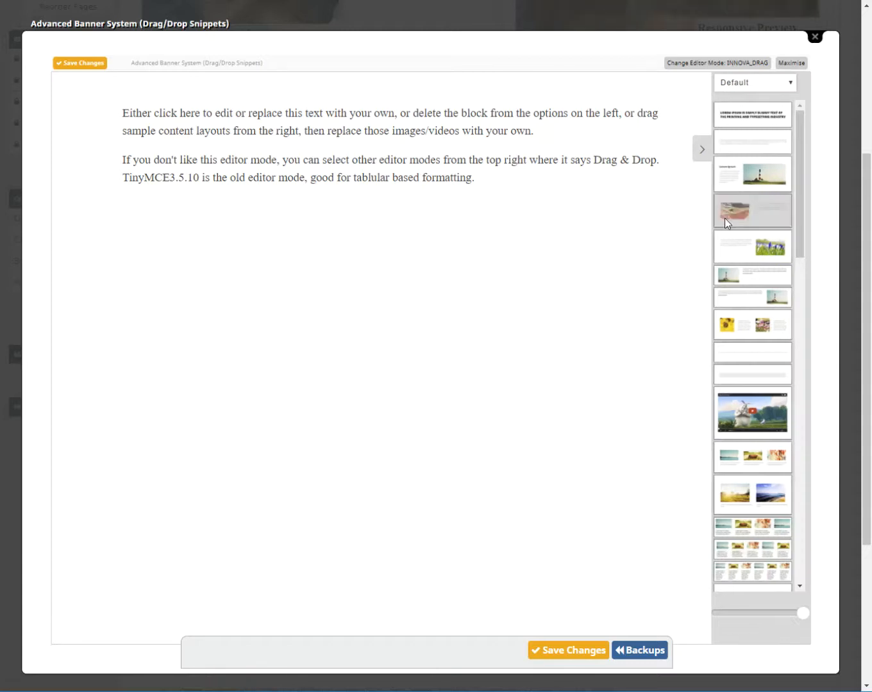
# Step: Add the full-width boardwalk photo snippet above the placeholder text block in the banner content
pyautogui.scroll(-3, 768, 295)
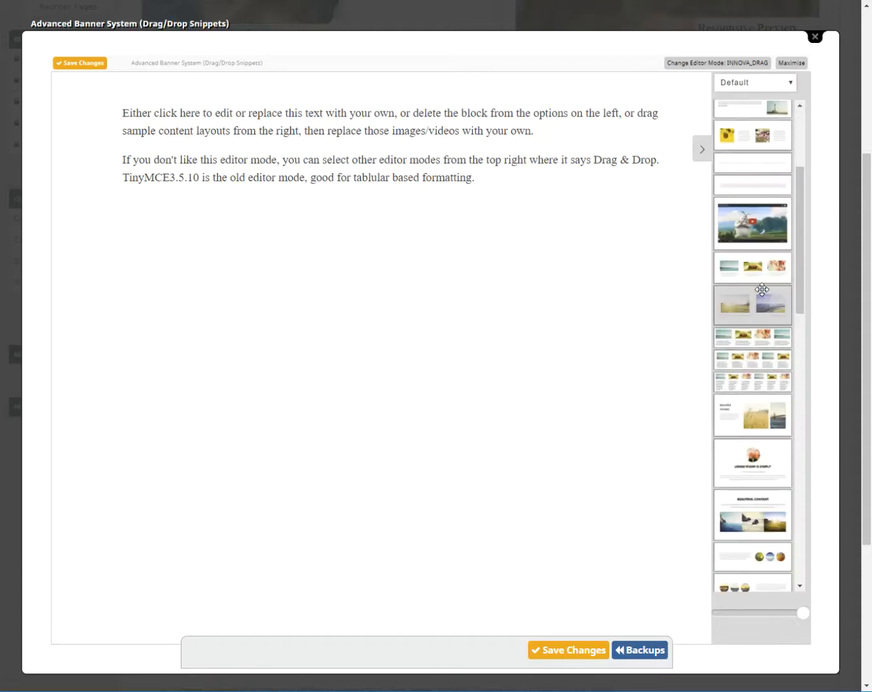
pyautogui.scroll(-3, 766, 427)
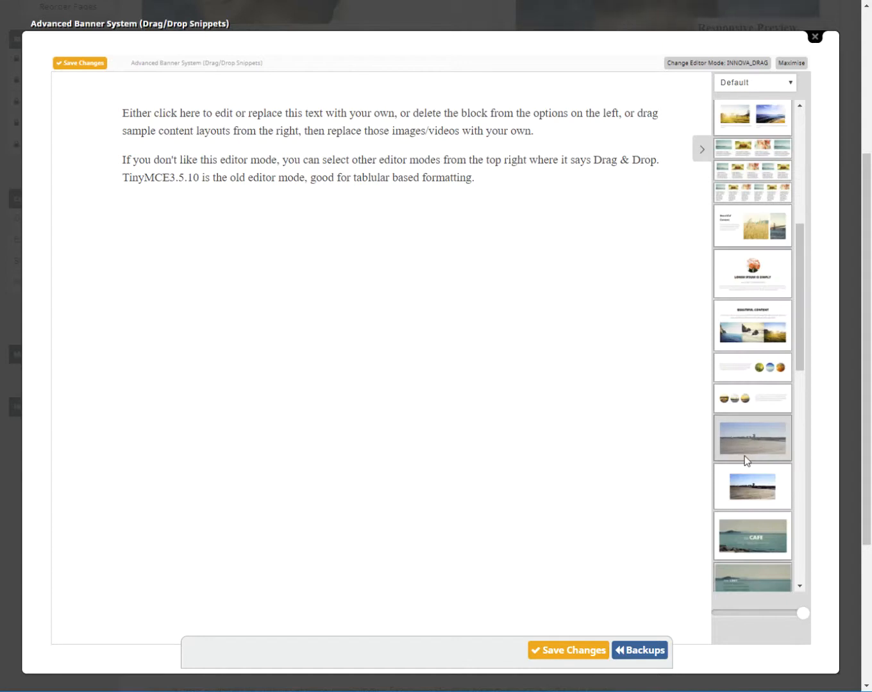
pyautogui.moveTo(761, 442); pyautogui.dragTo(412, 202)
# Step: Delete the placeholder text block below the photo and confirm the deletion
pyautogui.click(241, 450)
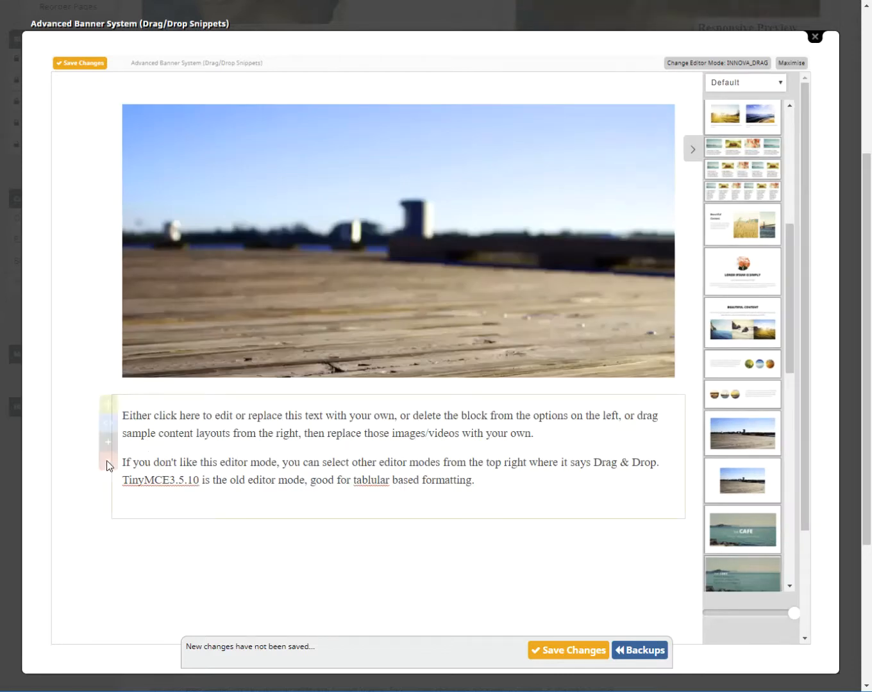
pyautogui.click(107, 463)
pyautogui.click(467, 370)
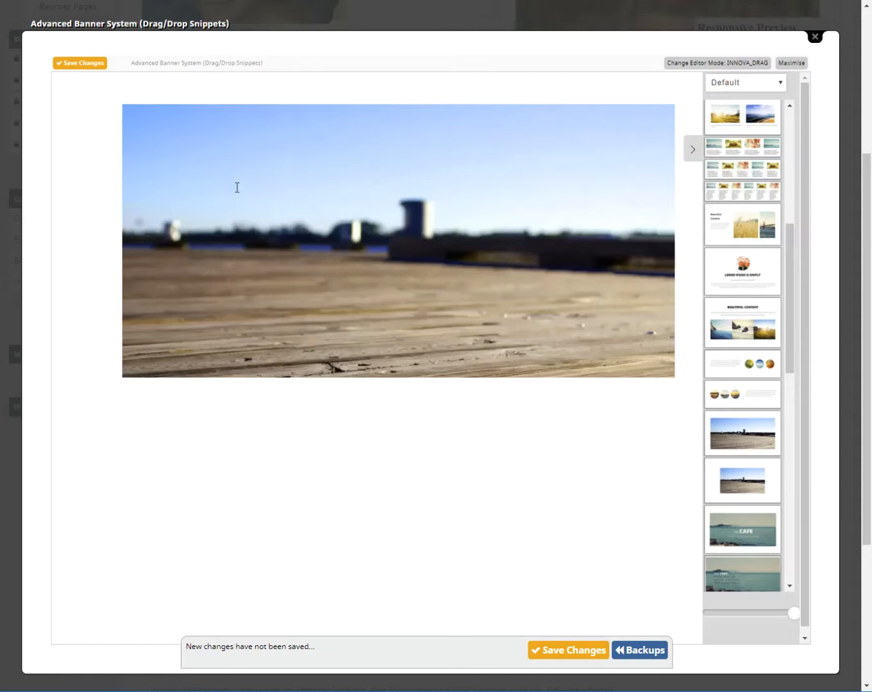
# Step: Replace the snippet's photo with George-Clooney-pics.jpg from My Images and save the image settings
pyautogui.moveTo(249, 188)
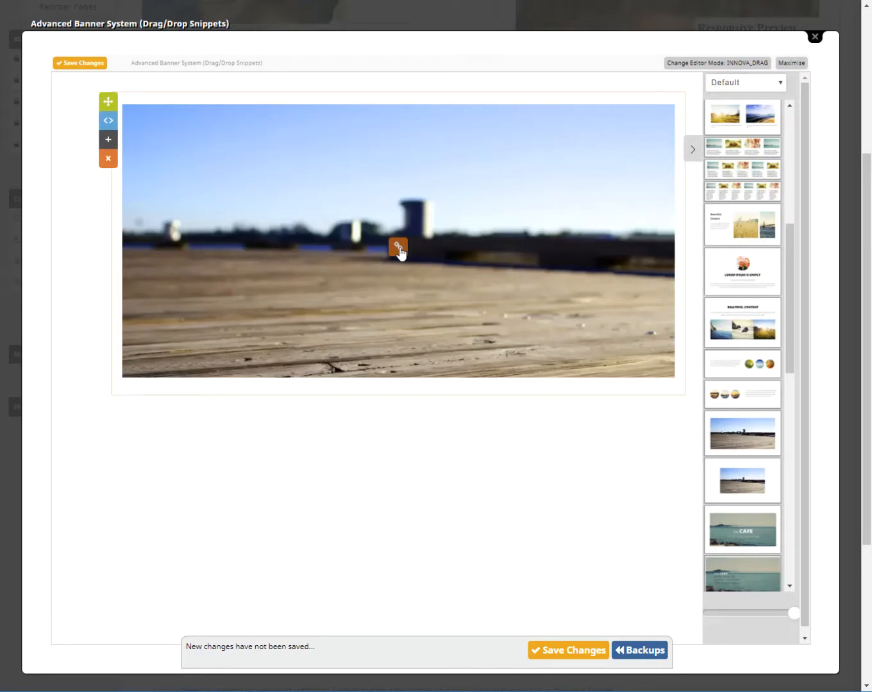
pyautogui.click(398, 247)
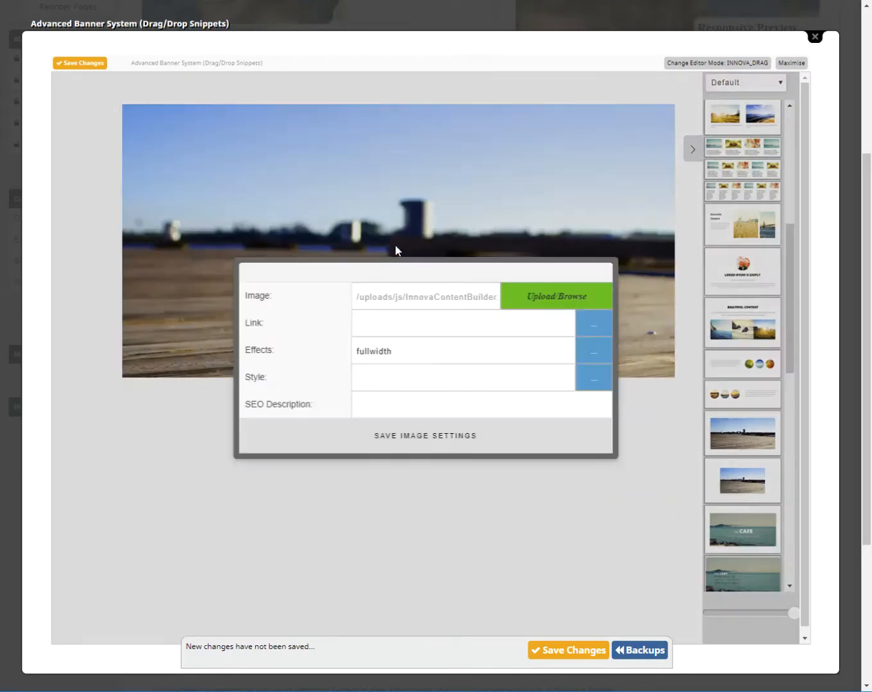
pyautogui.click(546, 294)
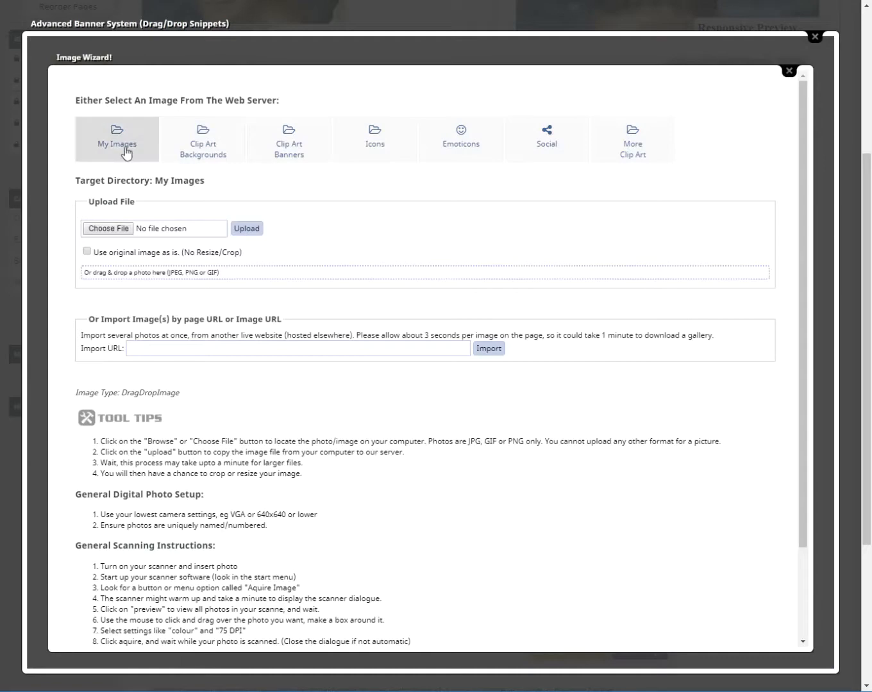
pyautogui.click(125, 148)
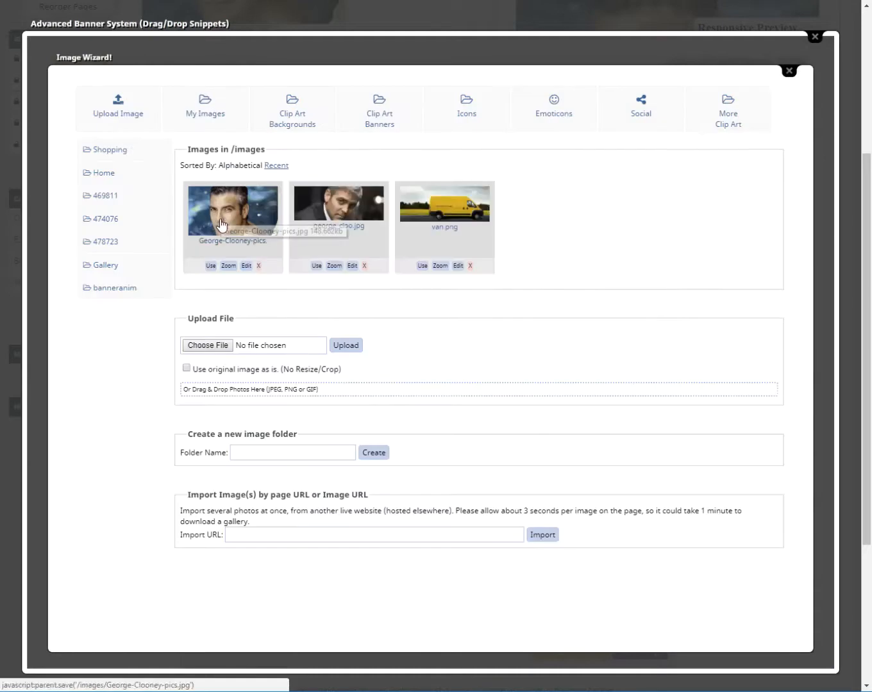
pyautogui.click(222, 218)
pyautogui.click(430, 433)
# Step: Duplicate the image block so a second copy sits below the first
pyautogui.click(191, 193)
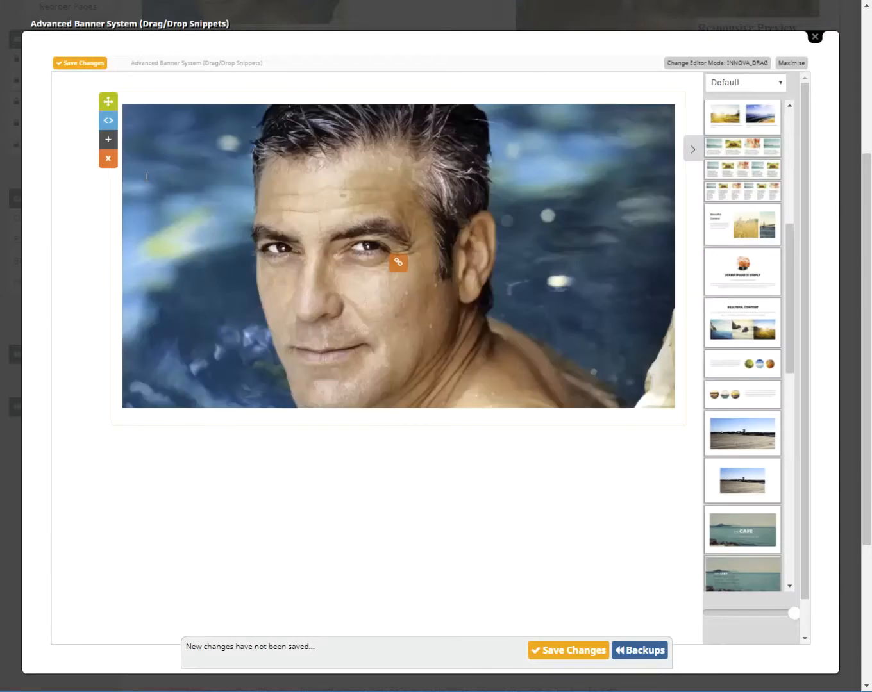
pyautogui.click(108, 141)
pyautogui.scroll(-2, 275, 236)
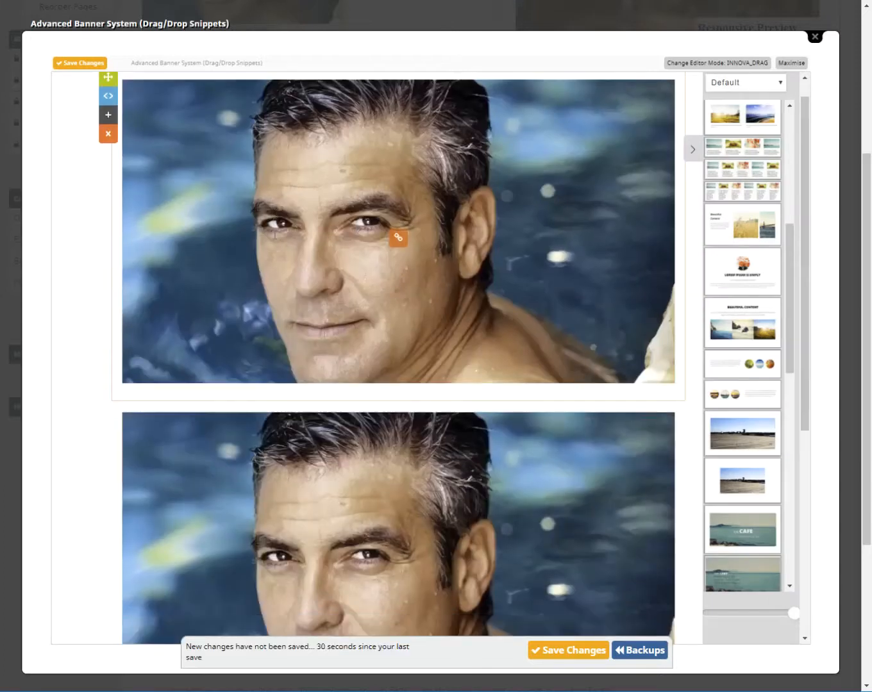
# Step: Replace the lower block's photo with second.jpg from the banneranim image folder and save the image settings
pyautogui.click(151, 360)
pyautogui.click(397, 468)
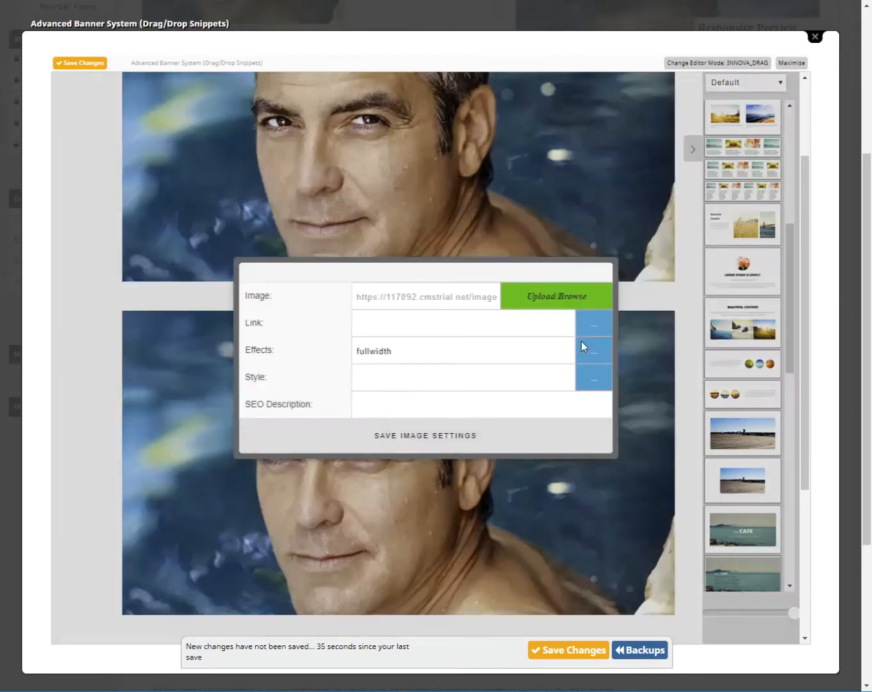
pyautogui.click(584, 302)
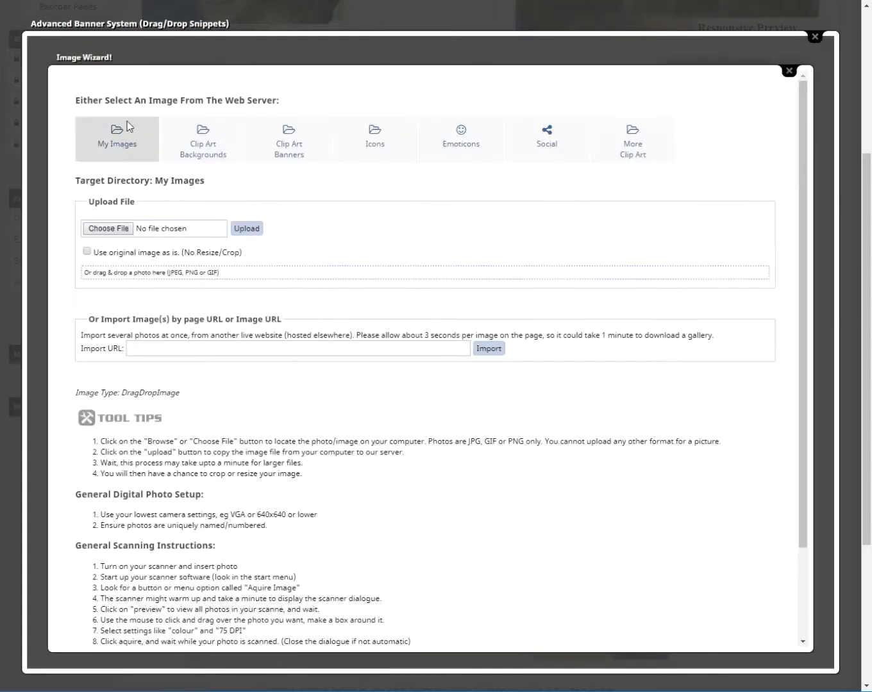
pyautogui.click(115, 143)
pyautogui.click(112, 180)
pyautogui.click(116, 289)
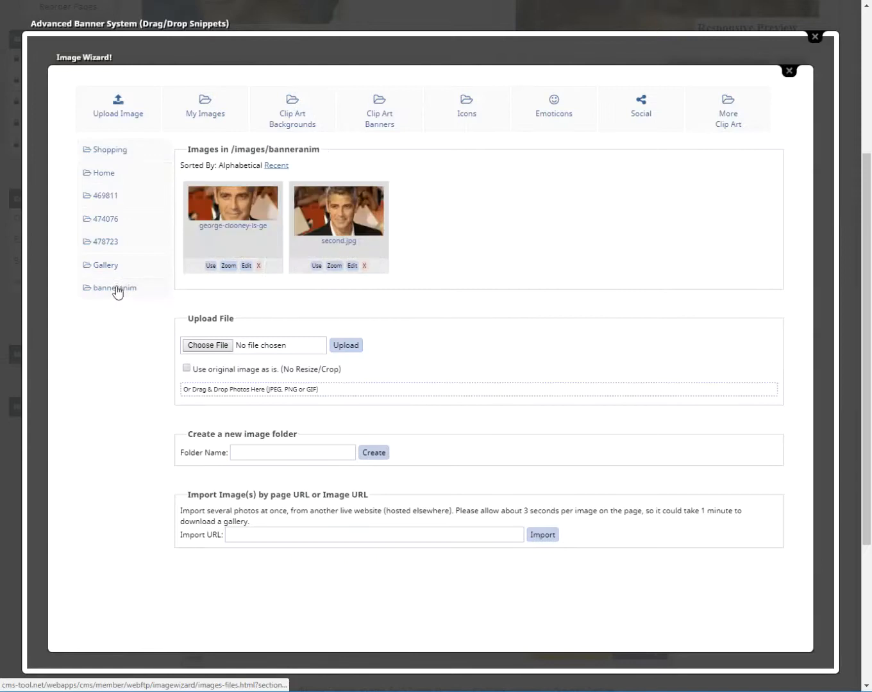
pyautogui.click(339, 211)
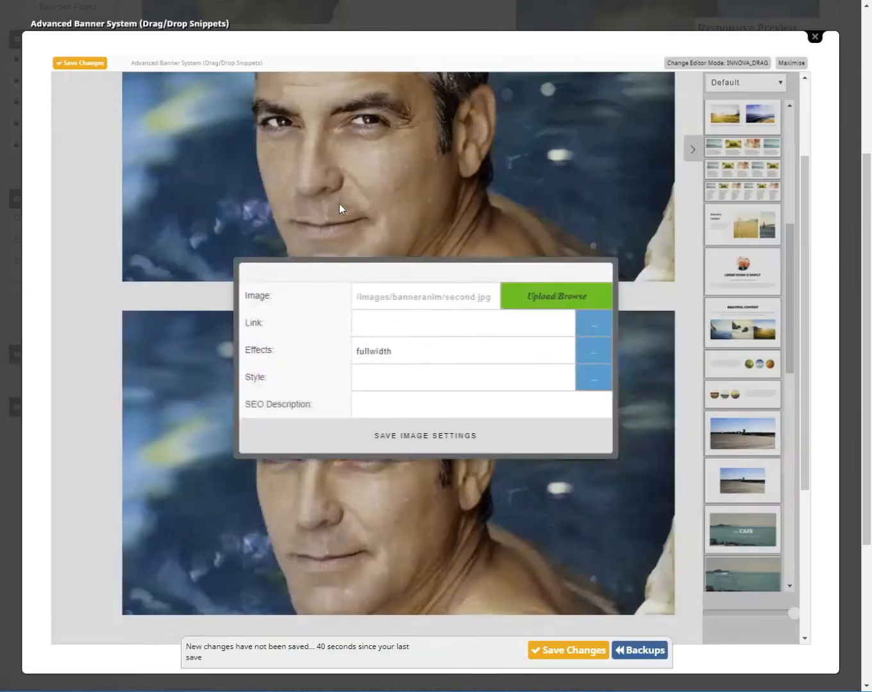
pyautogui.click(429, 433)
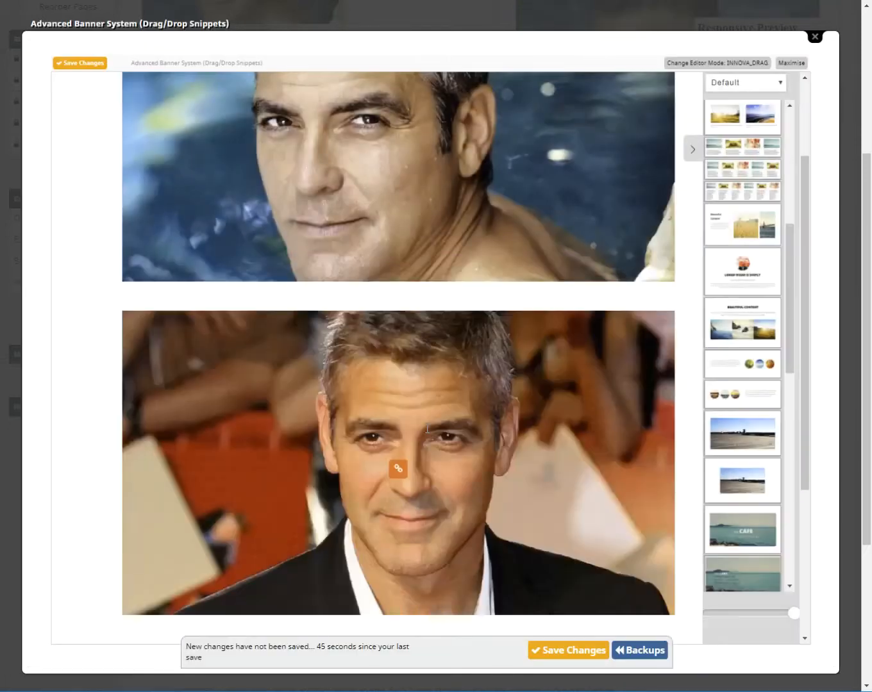
# Step: Save the banner content changes and close the editor popup
pyautogui.click(564, 651)
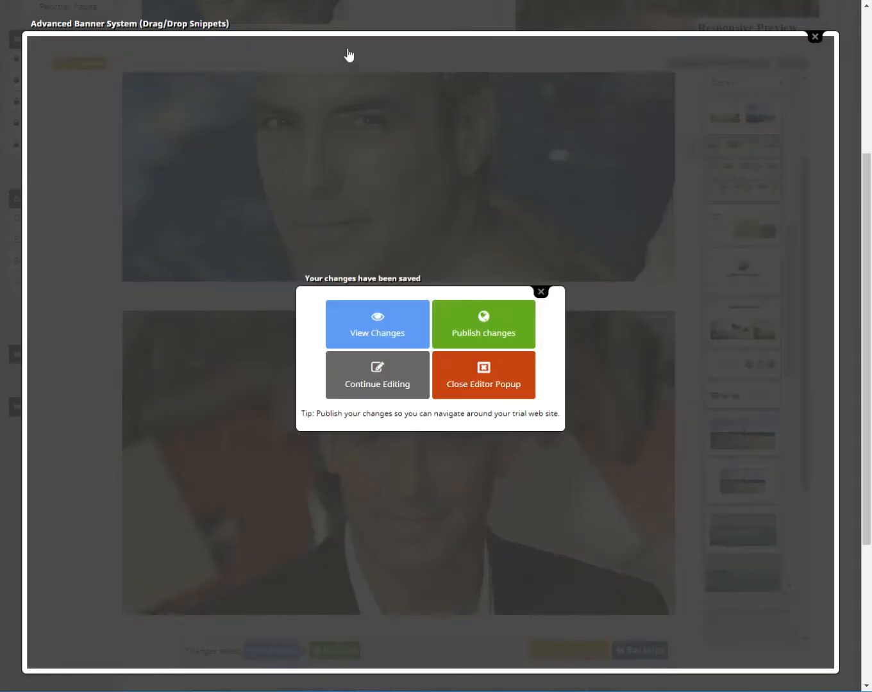
pyautogui.click(337, 63)
pyautogui.click(368, 16)
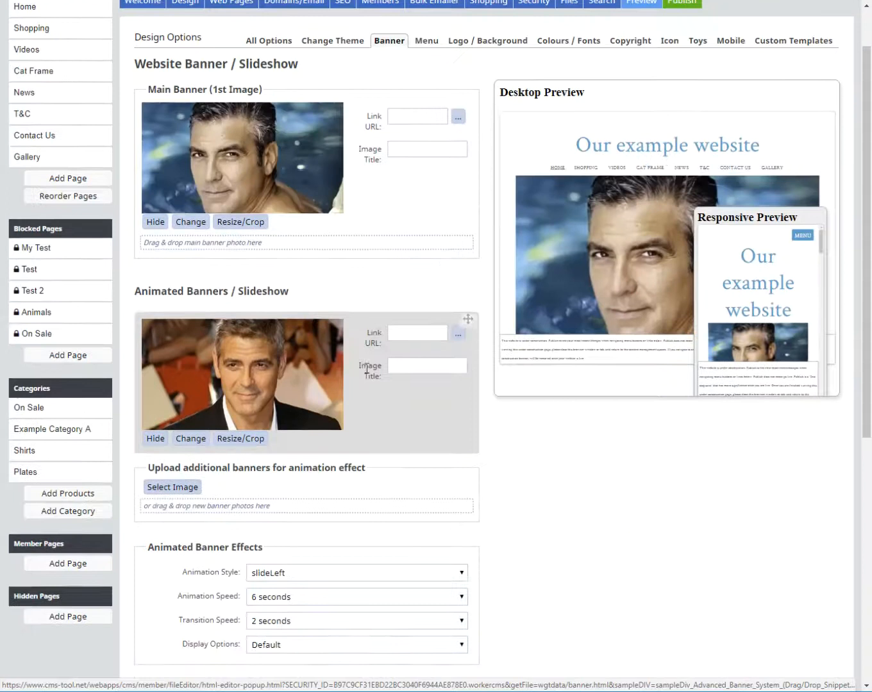
# Step: Preview the website, examine how the banner images display on the home page, and close the preview
pyautogui.click(638, 64)
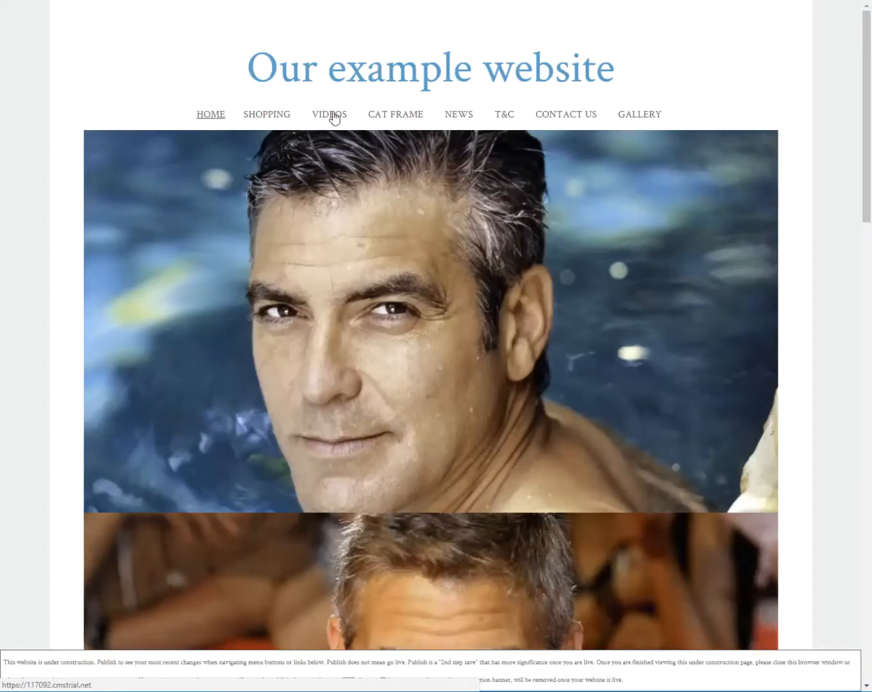
pyautogui.scroll(-3, 331, 256)
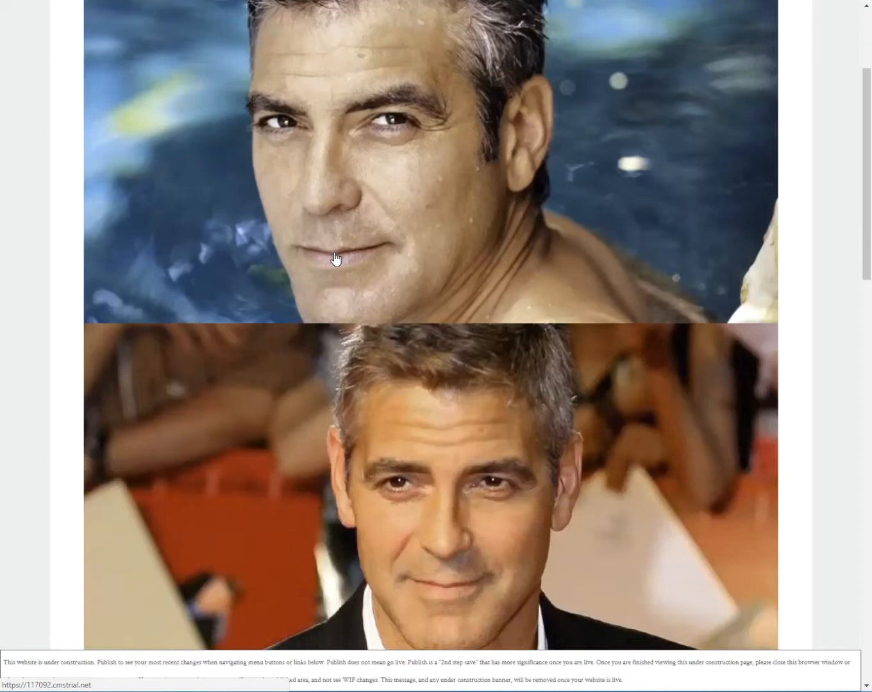
pyautogui.scroll(-4, 333, 257)
pyautogui.scroll(5, 336, 257)
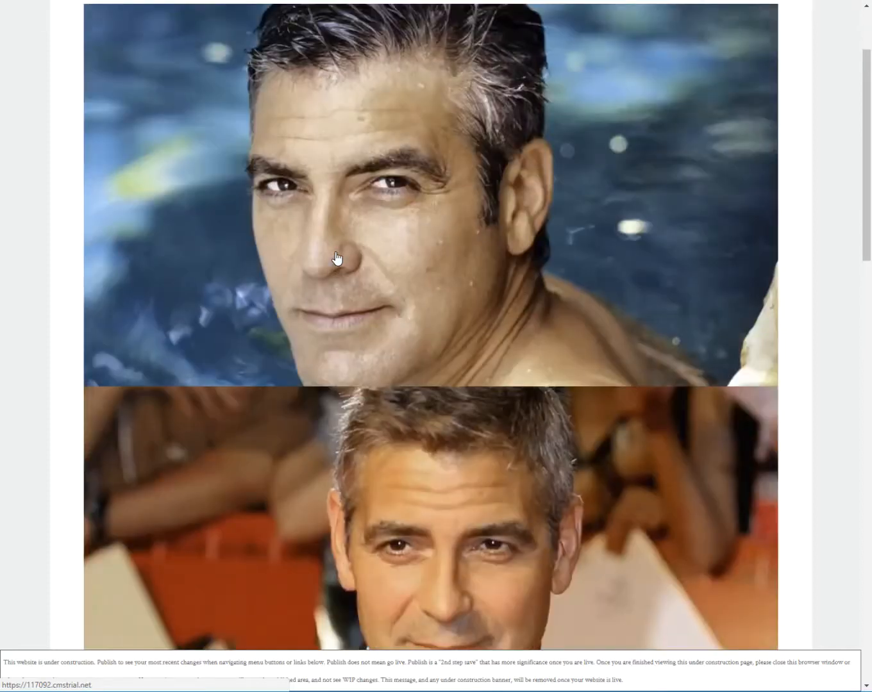
pyautogui.scroll(-6, 336, 258)
pyautogui.scroll(7, 333, 256)
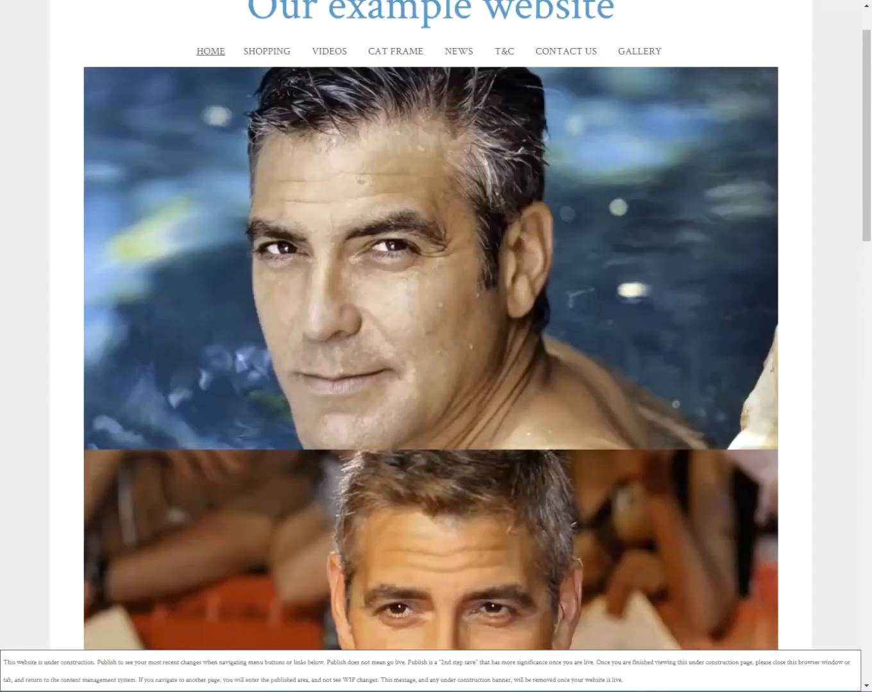
pyautogui.hotkey('ctrl', 'w')
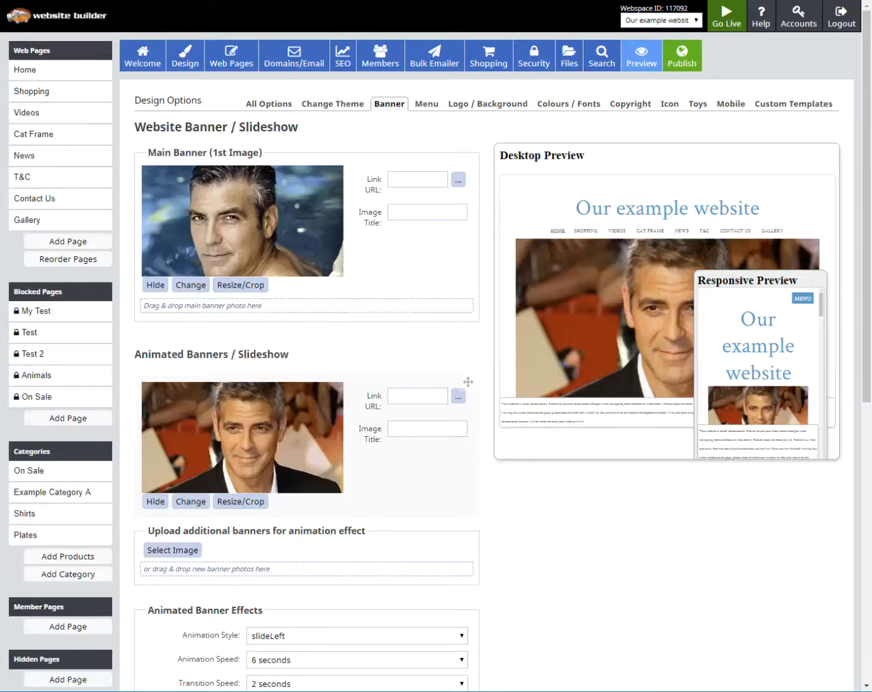
# Step: Hide both the main banner image and the existing animated banner image
pyautogui.click(157, 288)
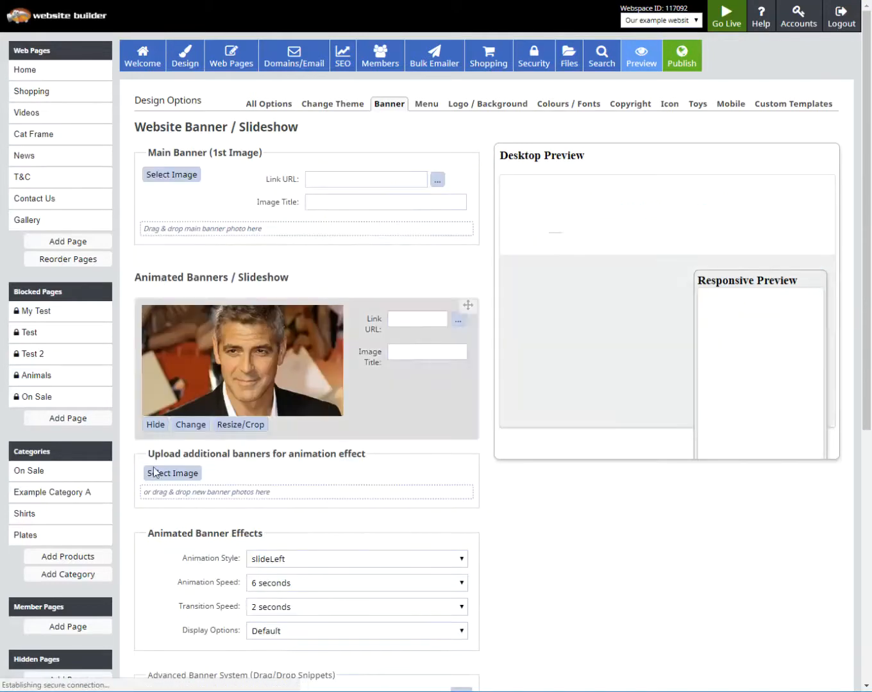
pyautogui.click(156, 422)
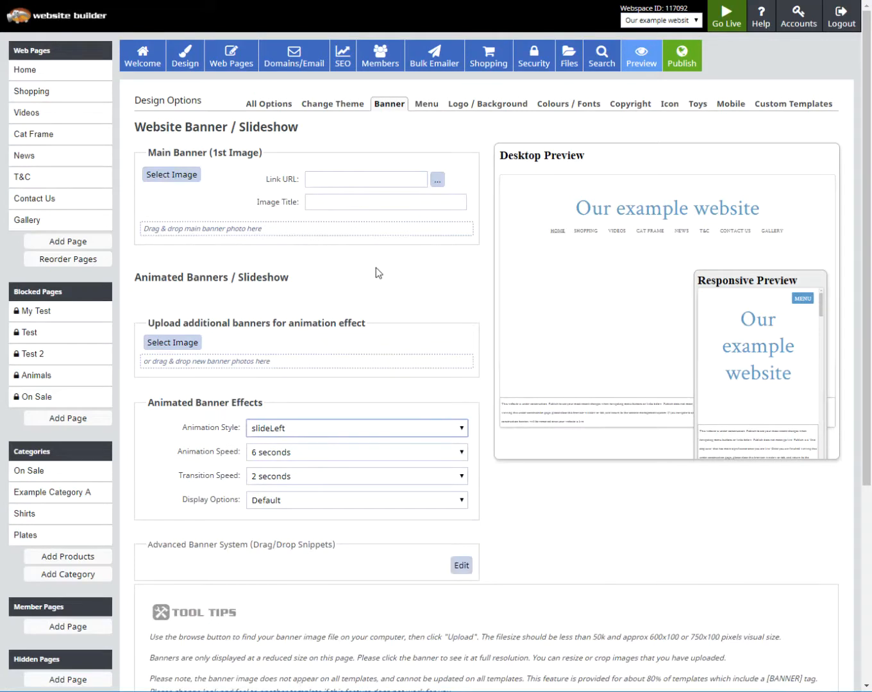
# Step: Set the banner animation style to cycle2_scrollHorz and preview the website
pyautogui.click(310, 432)
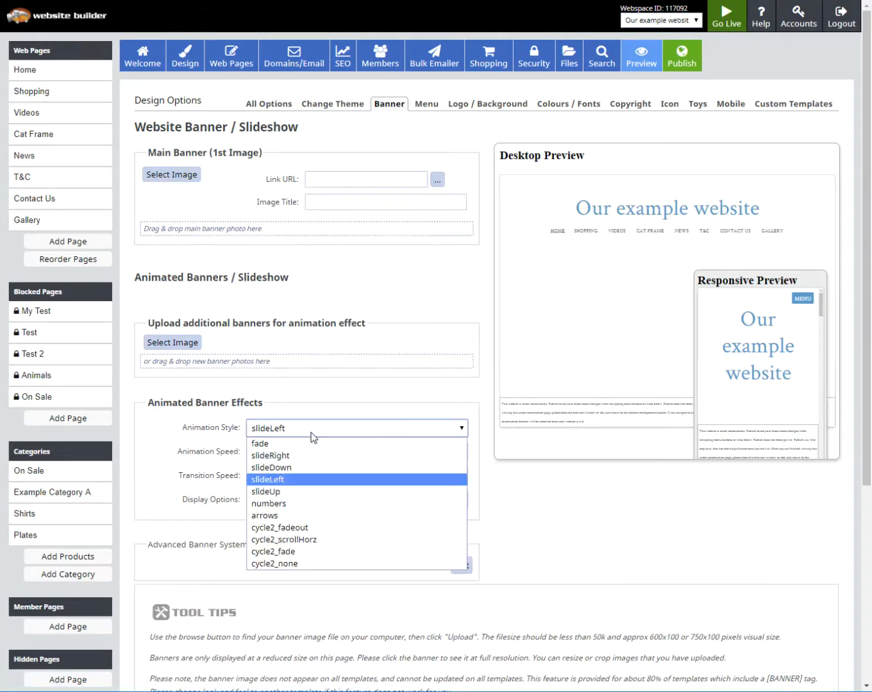
pyautogui.click(311, 539)
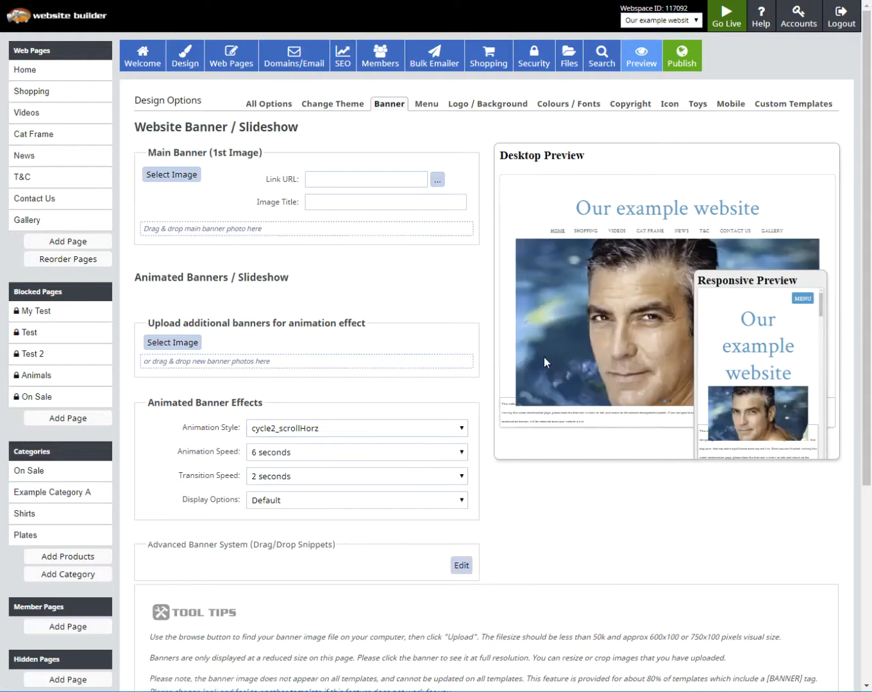
pyautogui.click(649, 58)
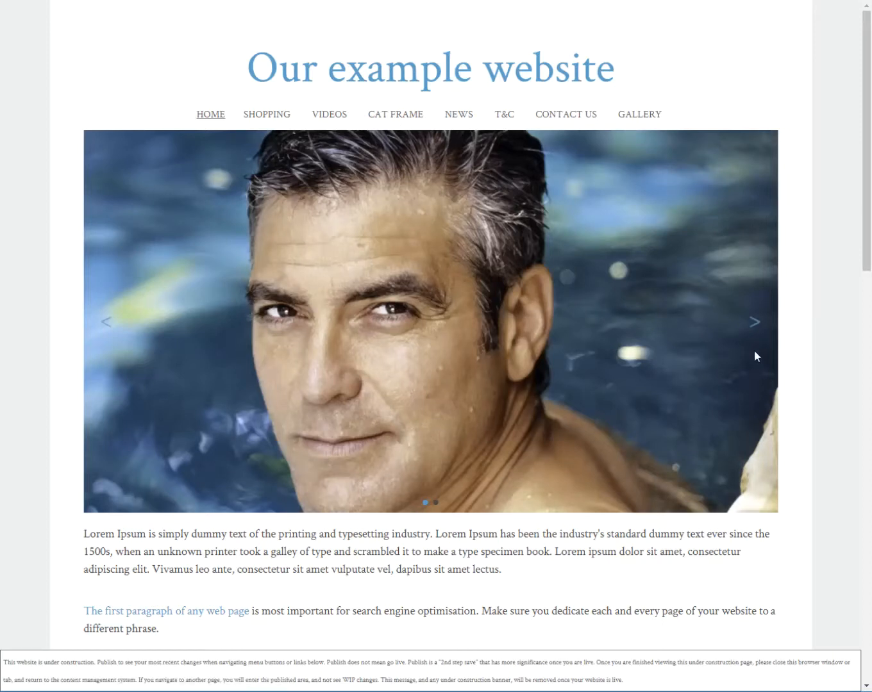
# Step: Advance the previewed banner to its second image and close the website preview
pyautogui.click(755, 325)
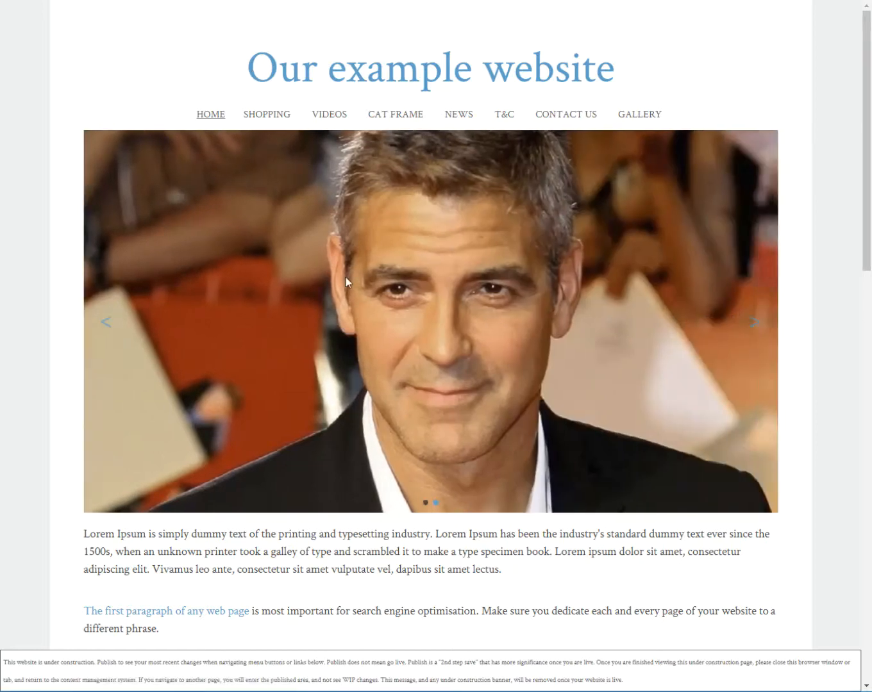
pyautogui.hotkey('ctrl', 'w')
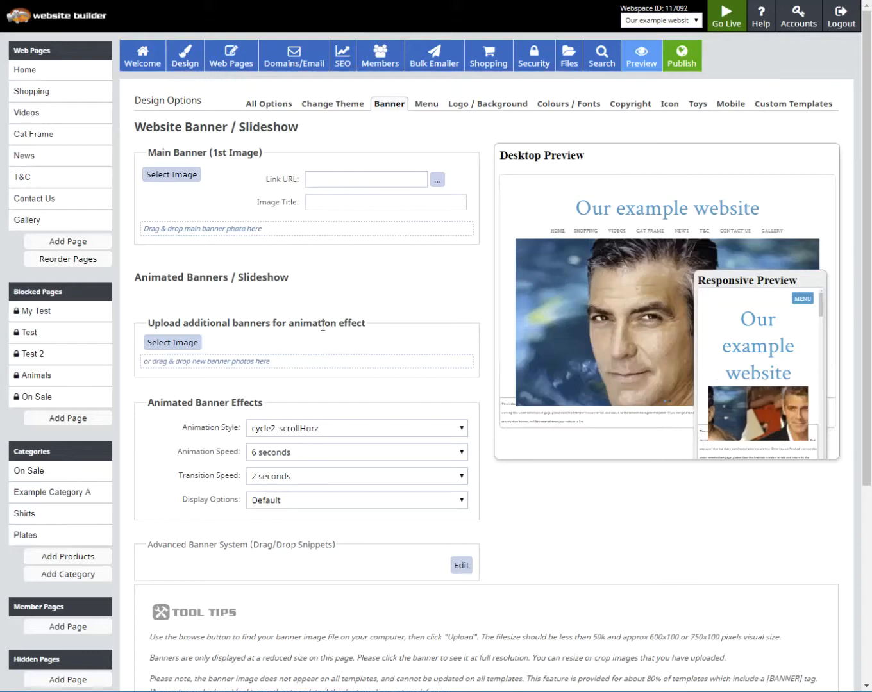
# Step: Open the Advanced Banner System editor, insert a heading snippet between the two images, and set its text to FASHION SALE NOW ON
pyautogui.scroll(-3, 417, 473)
pyautogui.scroll(-2, 418, 474)
pyautogui.click(462, 312)
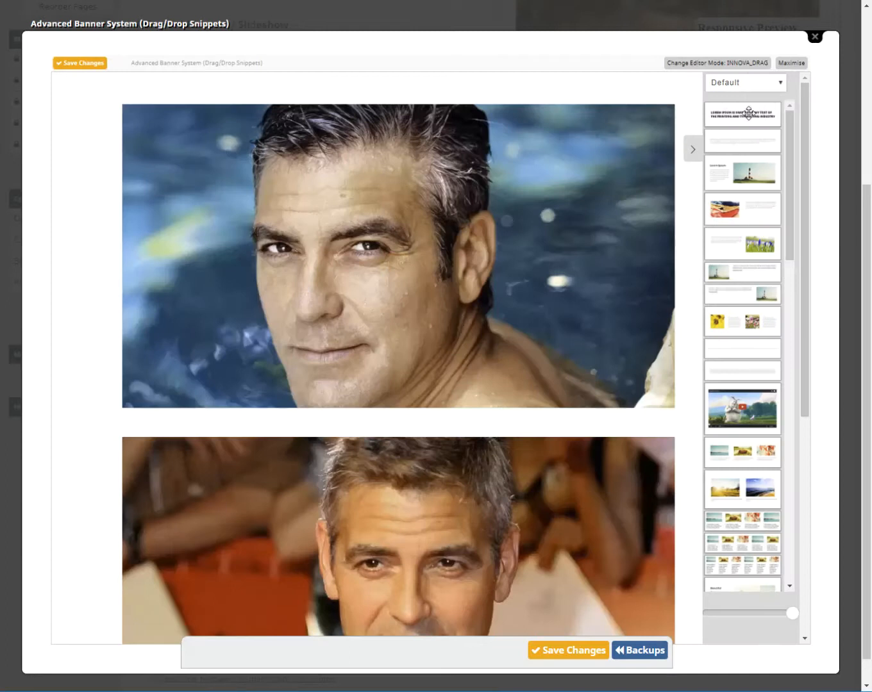
pyautogui.moveTo(740, 115); pyautogui.dragTo(485, 335)
pyautogui.click(434, 459)
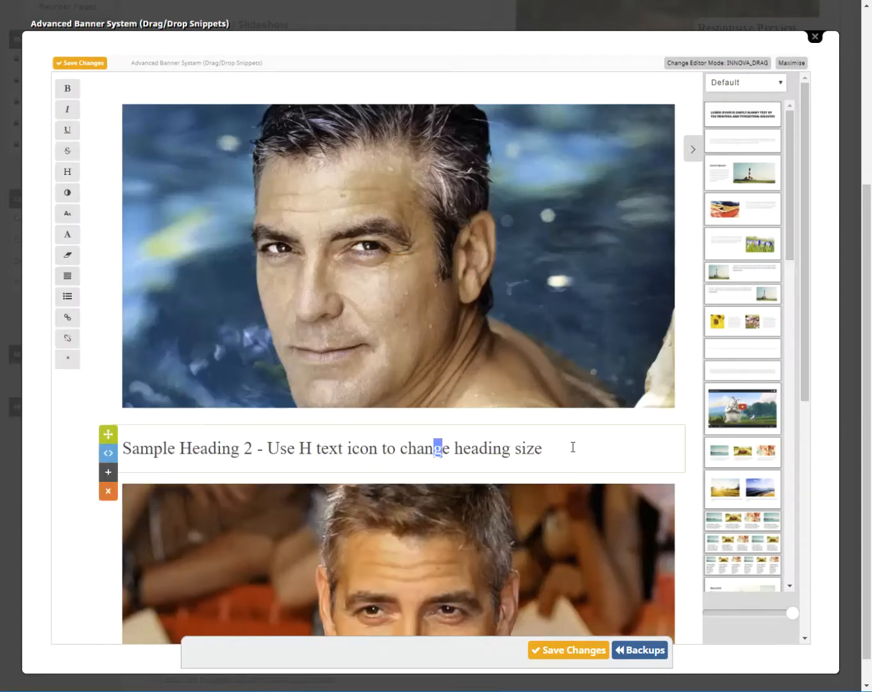
pyautogui.moveTo(570, 448); pyautogui.dragTo(102, 457)
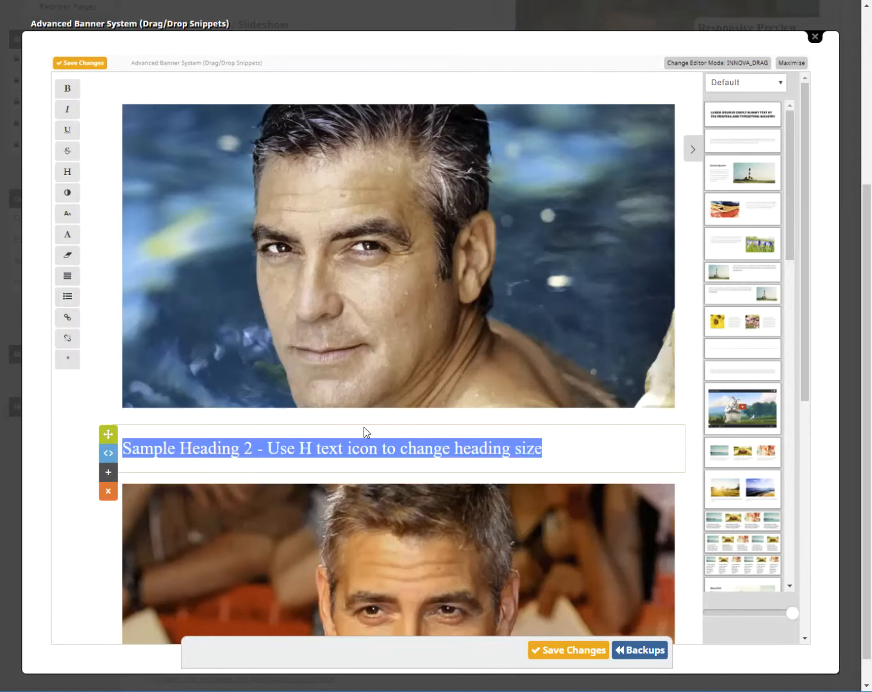
pyautogui.write('FASHION SALE NOW ON')
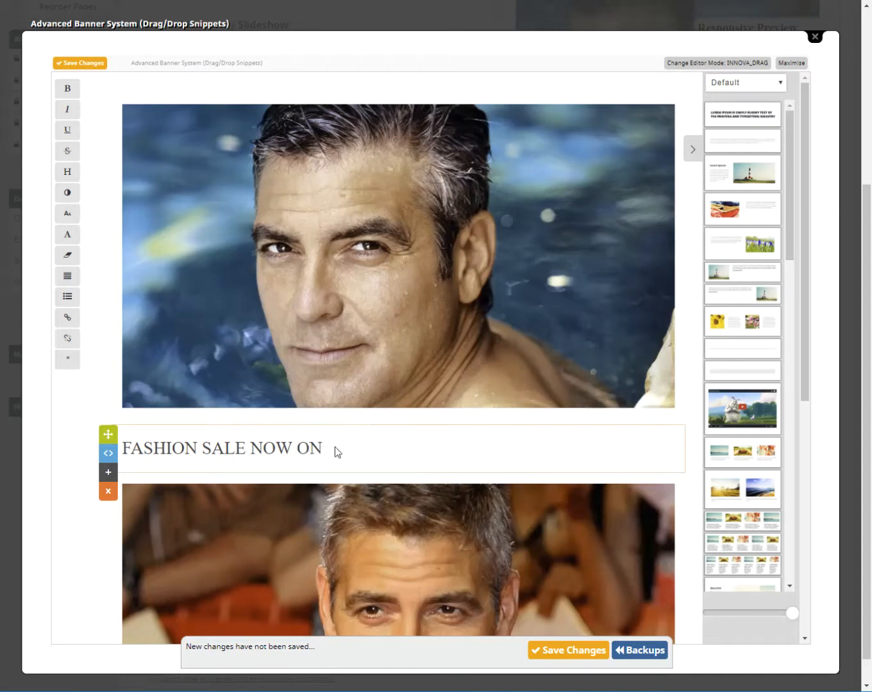
# Step: Center the FASHION SALE NOW ON heading
pyautogui.moveTo(334, 446); pyautogui.dragTo(113, 451)
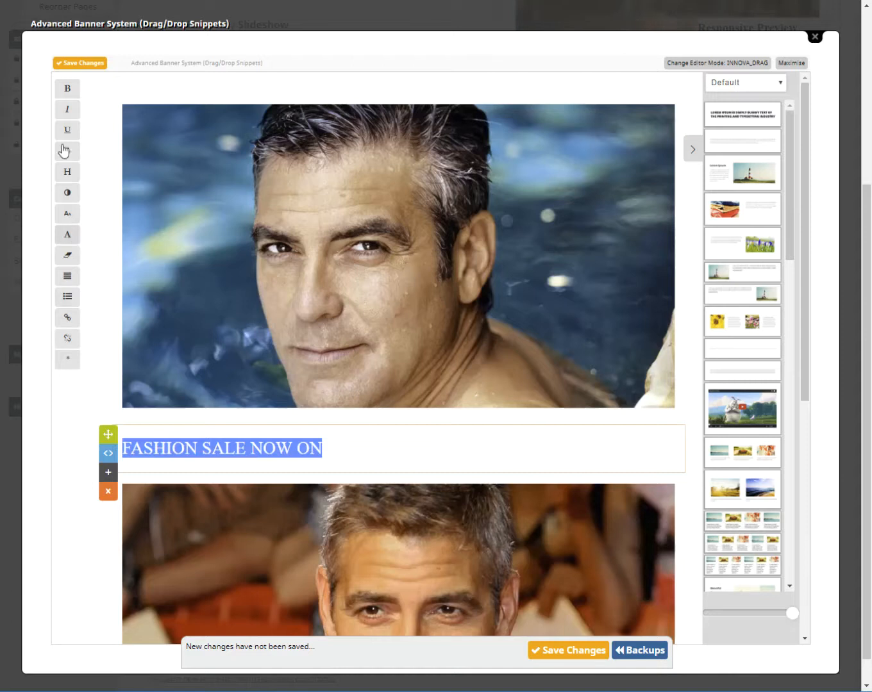
pyautogui.click(68, 275)
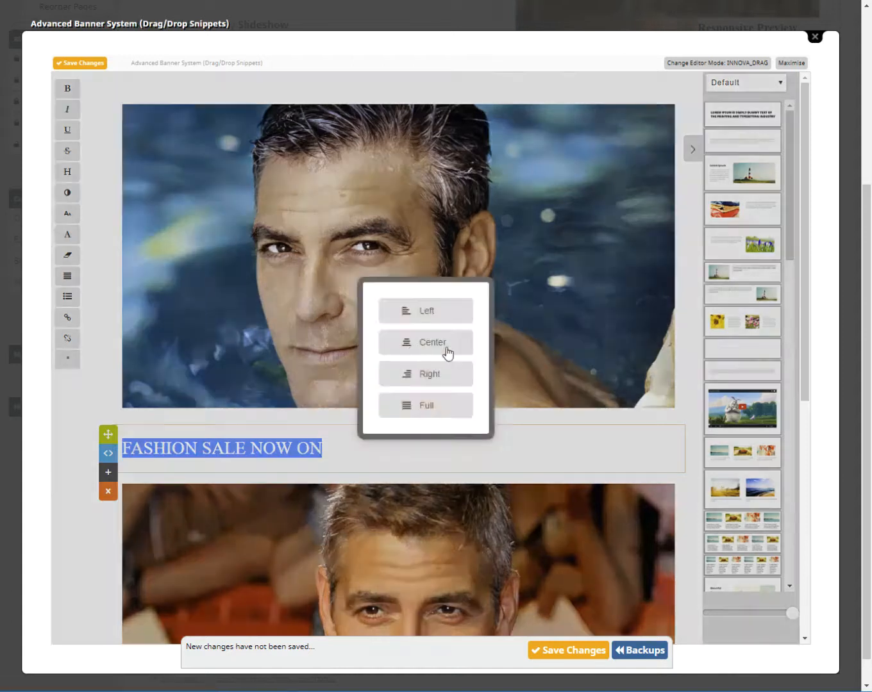
pyautogui.click(419, 345)
# Step: Add a centered VIEW RANGE line below the FASHION SALE NOW ON heading
pyautogui.click(510, 451)
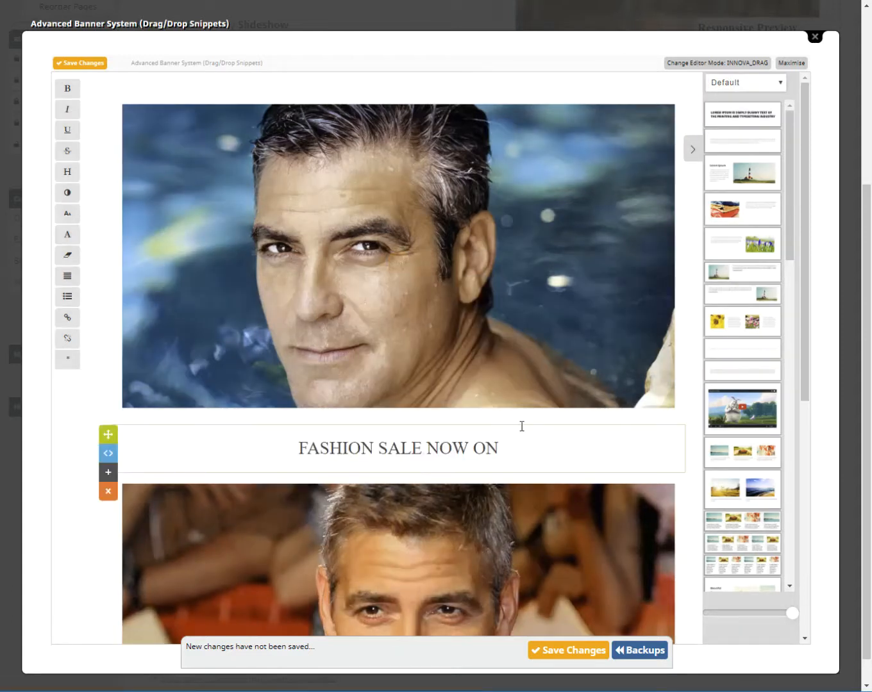
pyautogui.press('Return')
pyautogui.write('VIEW RANGE')
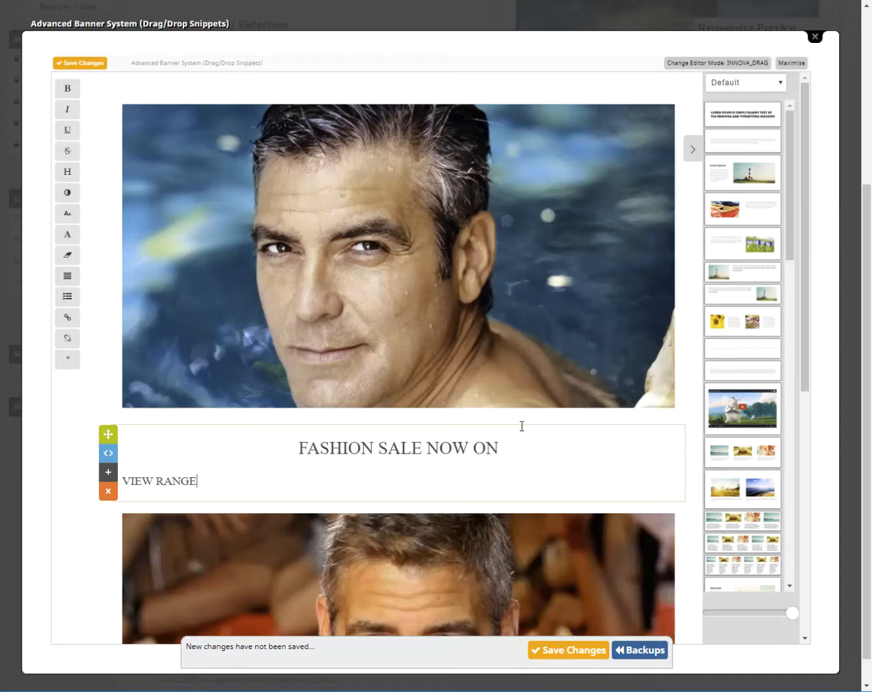
pyautogui.moveTo(206, 477); pyautogui.dragTo(118, 499)
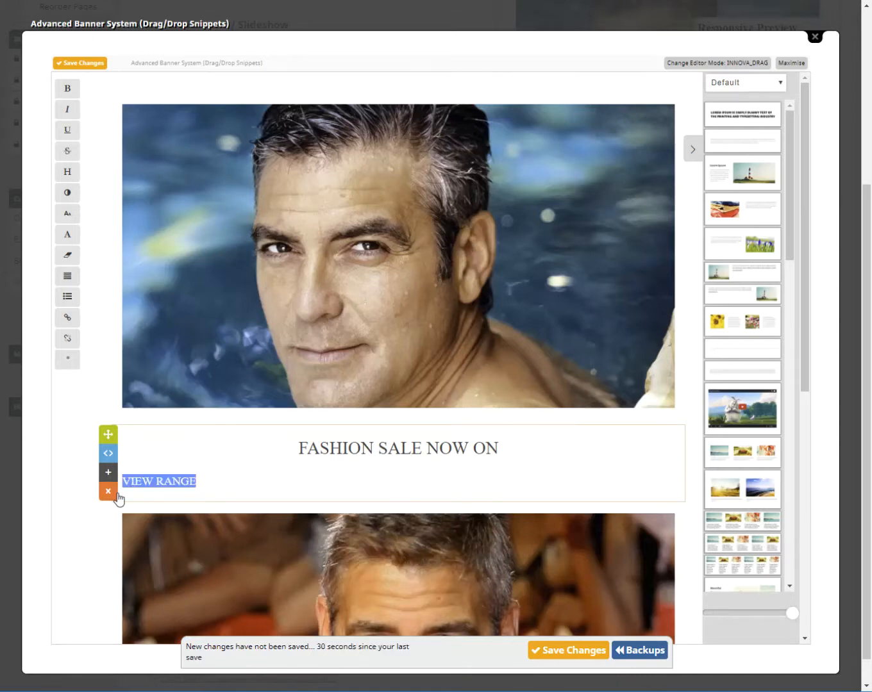
pyautogui.click(71, 275)
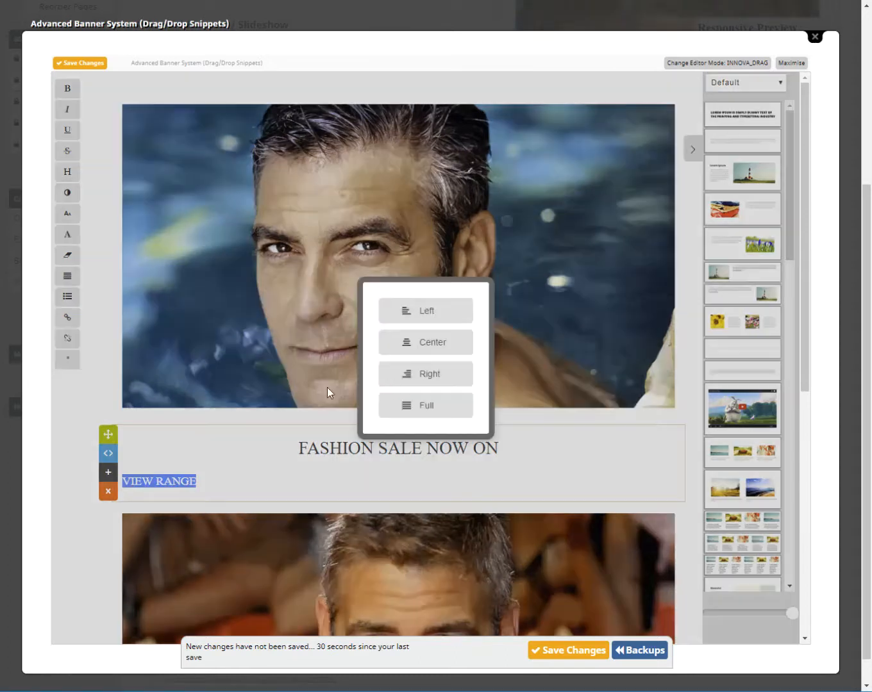
pyautogui.click(457, 345)
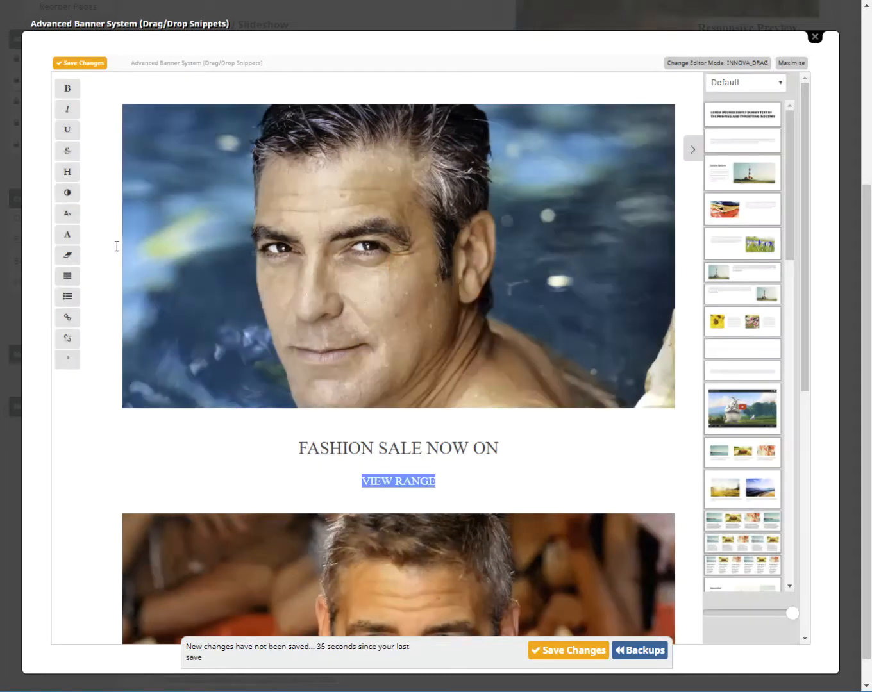
# Step: Link the VIEW RANGE text to the site's Shopping page, styled as Button - Primary, and save the link settings
pyautogui.click(68, 323)
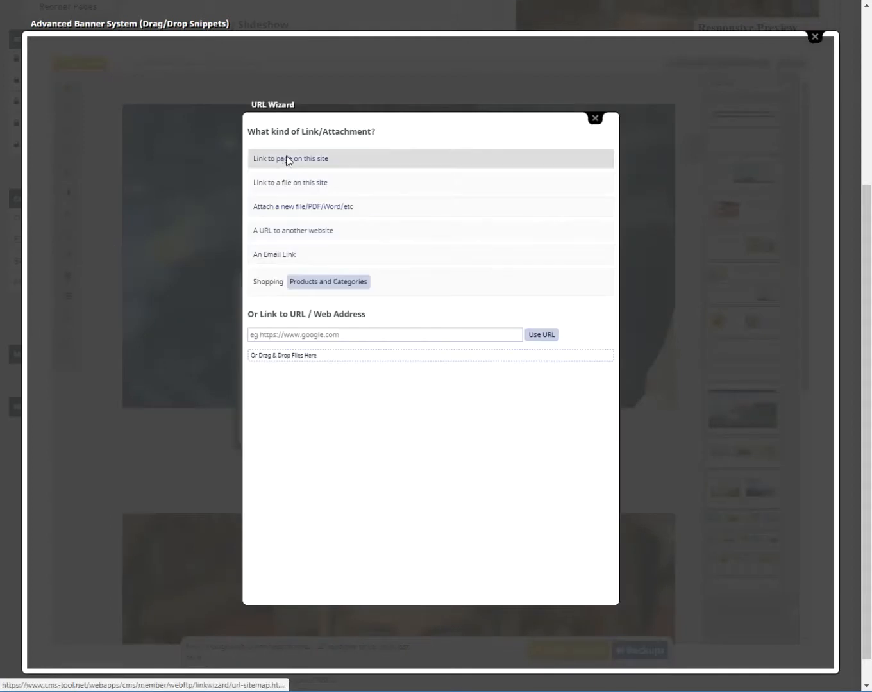
pyautogui.click(286, 157)
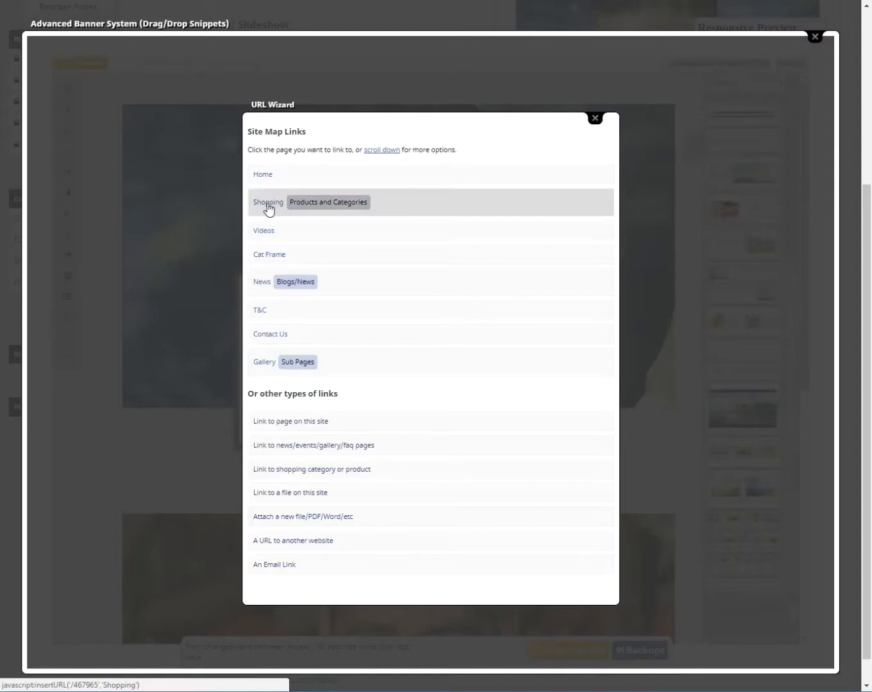
pyautogui.click(267, 203)
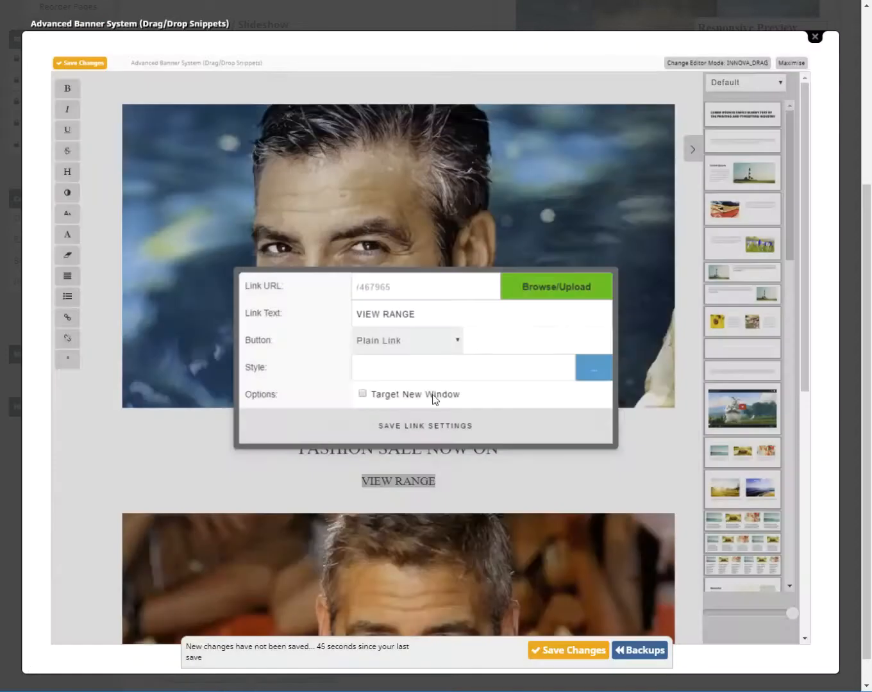
pyautogui.click(419, 341)
pyautogui.click(409, 372)
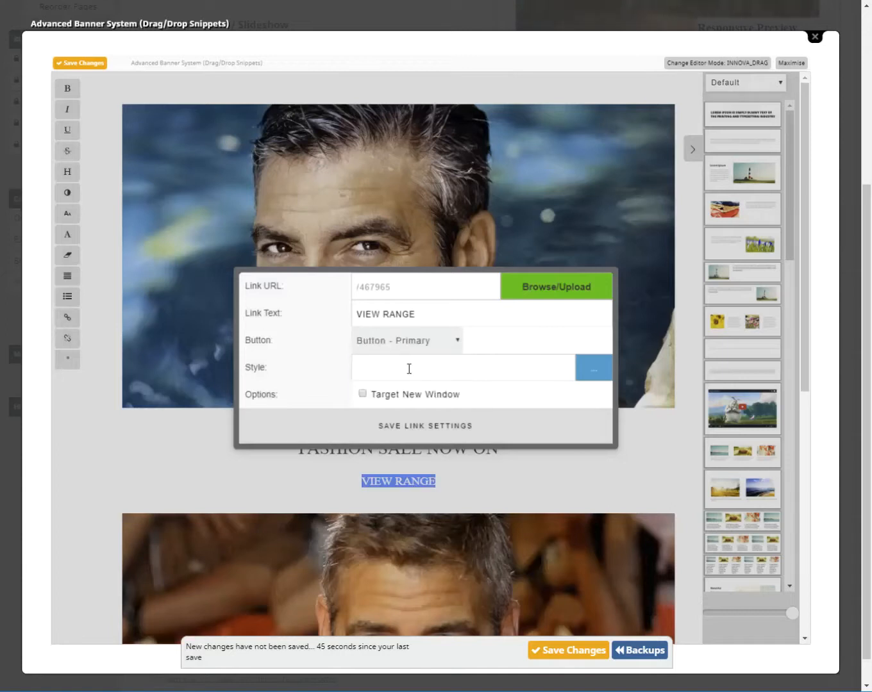
pyautogui.click(404, 427)
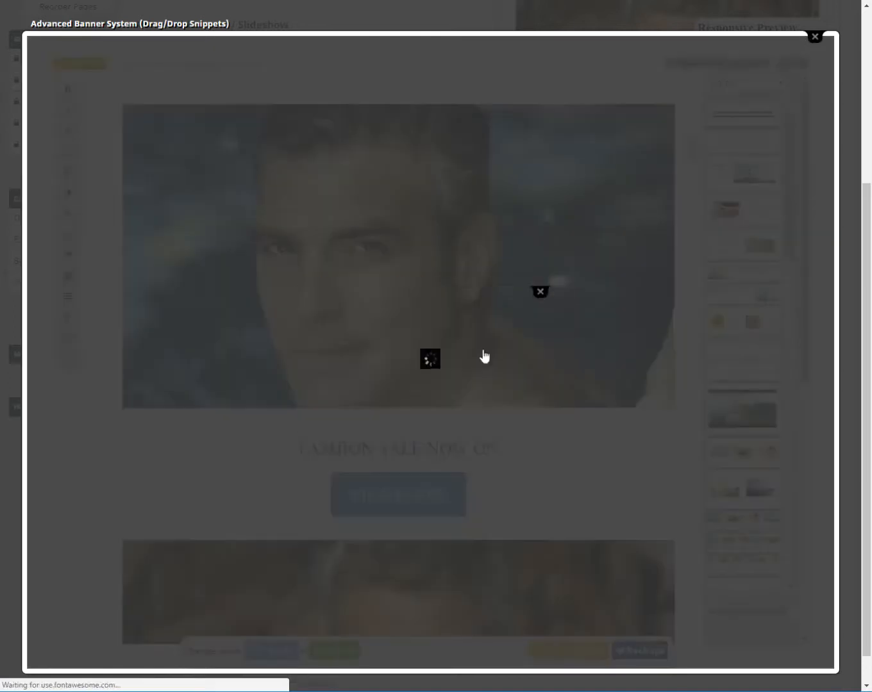
# Step: Preview the website, go through all the banner slides including the sale slide, and close the preview
pyautogui.click(484, 326)
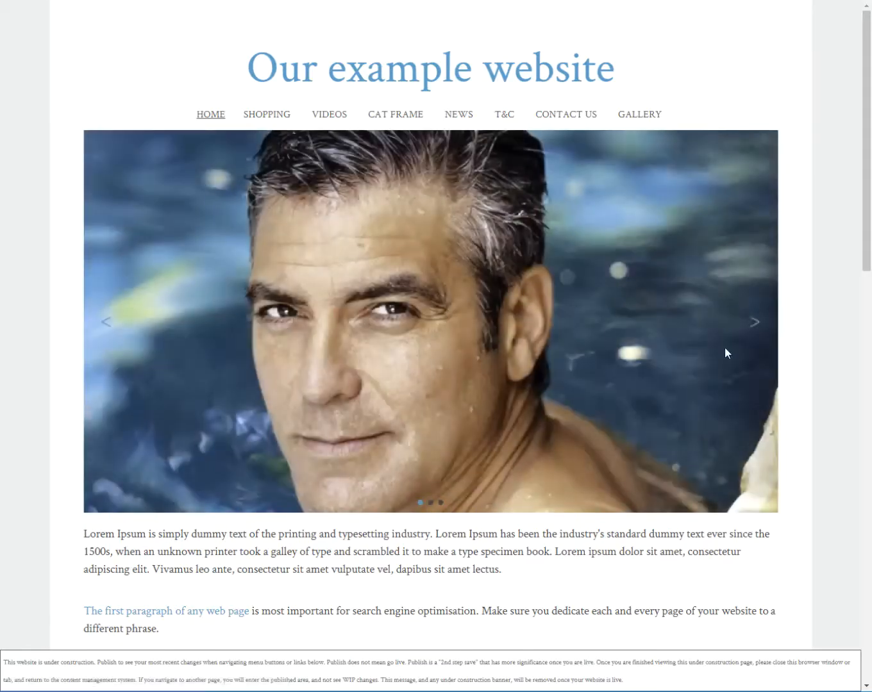
pyautogui.click(751, 322)
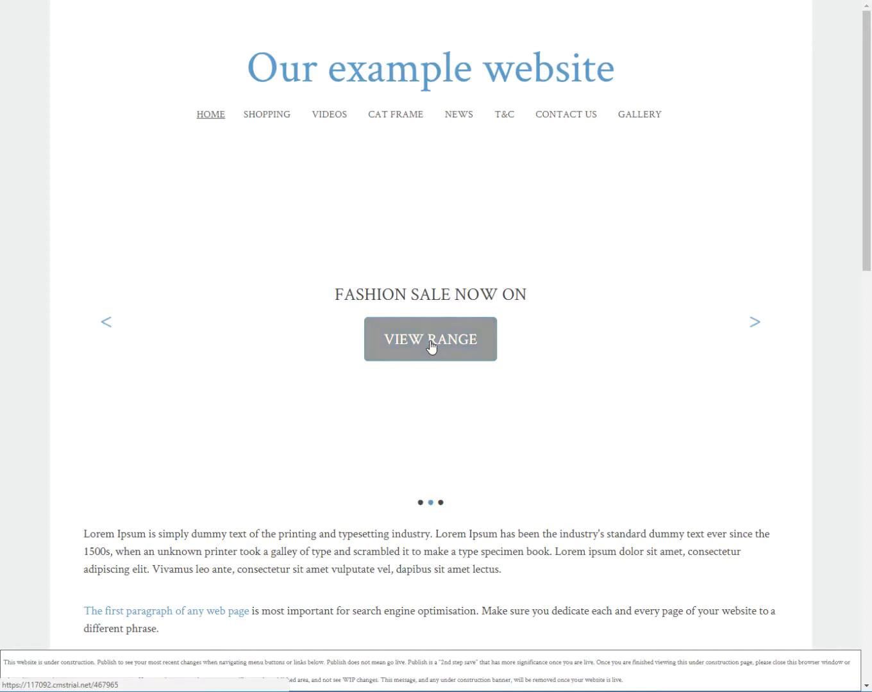
pyautogui.click(754, 331)
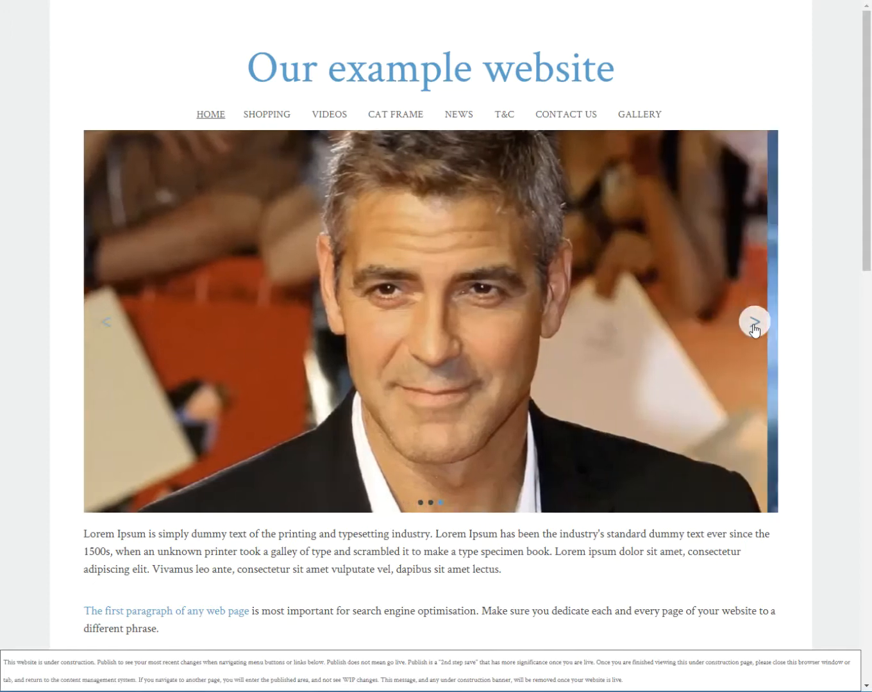
pyautogui.click(754, 329)
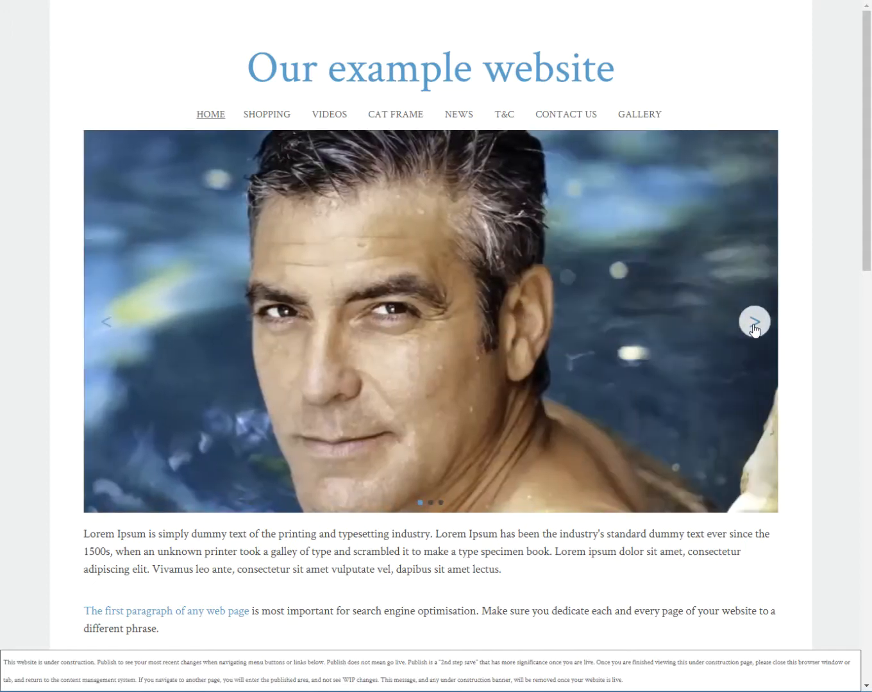
pyautogui.hotkey('ctrl', 'w')
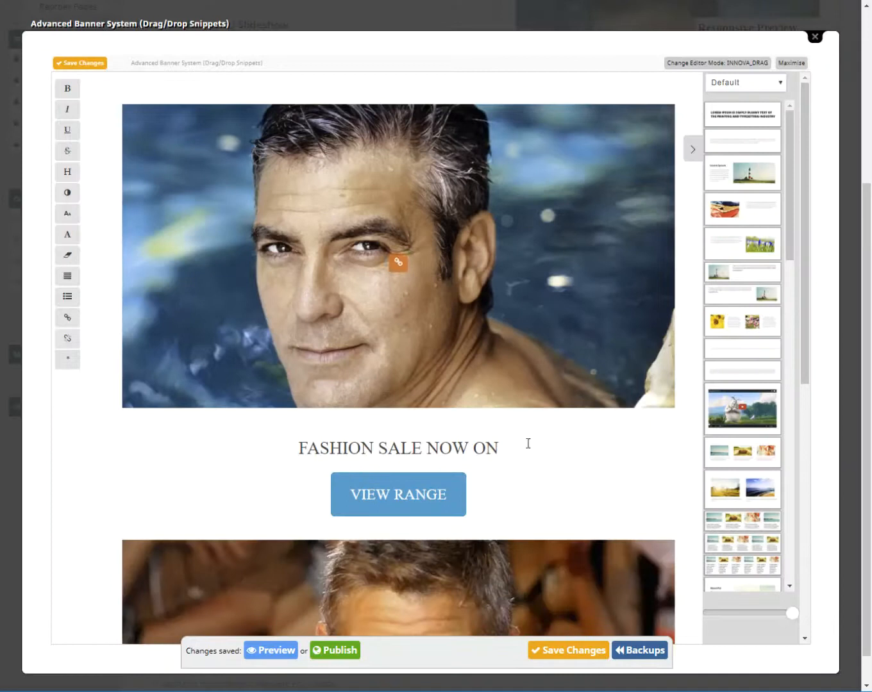
# Step: Insert THE CAFE seascape snippet with its left-hand text overlay below the second banner image
pyautogui.click(569, 491)
pyautogui.scroll(-1, 580, 457)
pyautogui.scroll(-5, 580, 456)
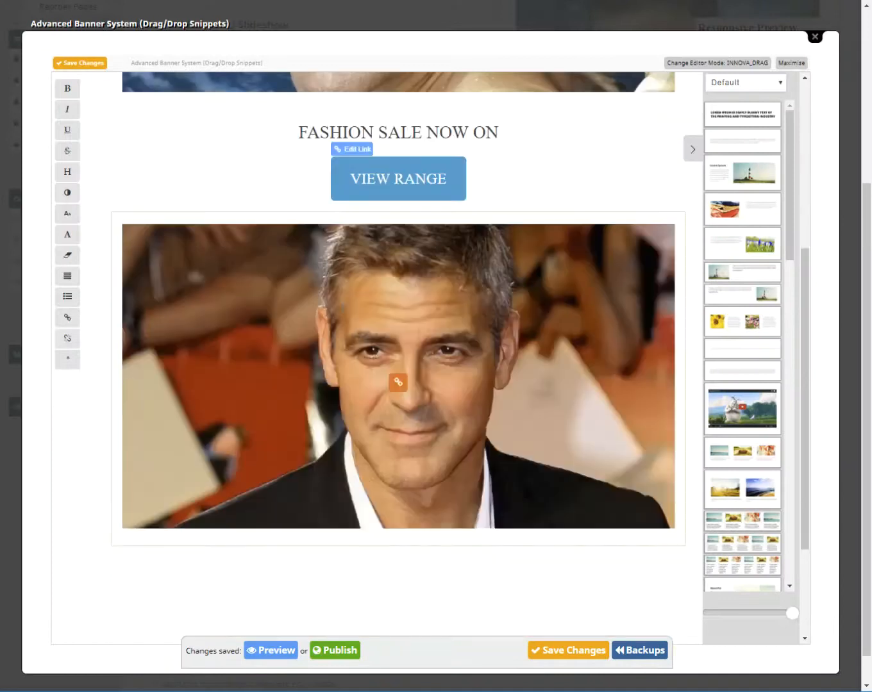
pyautogui.moveTo(805, 330)
pyautogui.mouseDown()
pyautogui.moveTo(807, 352)
pyautogui.moveTo(800, 331)
pyautogui.mouseUp()
pyautogui.scroll(-1, 779, 337)
pyautogui.scroll(-8, 779, 337)
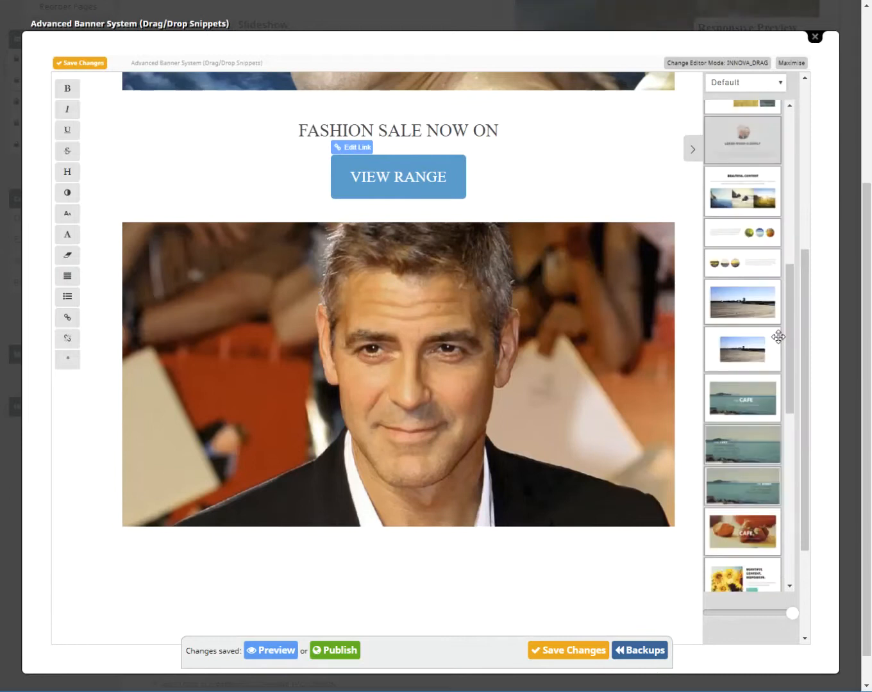
pyautogui.moveTo(734, 443); pyautogui.dragTo(474, 509)
pyautogui.scroll(-3, 301, 377)
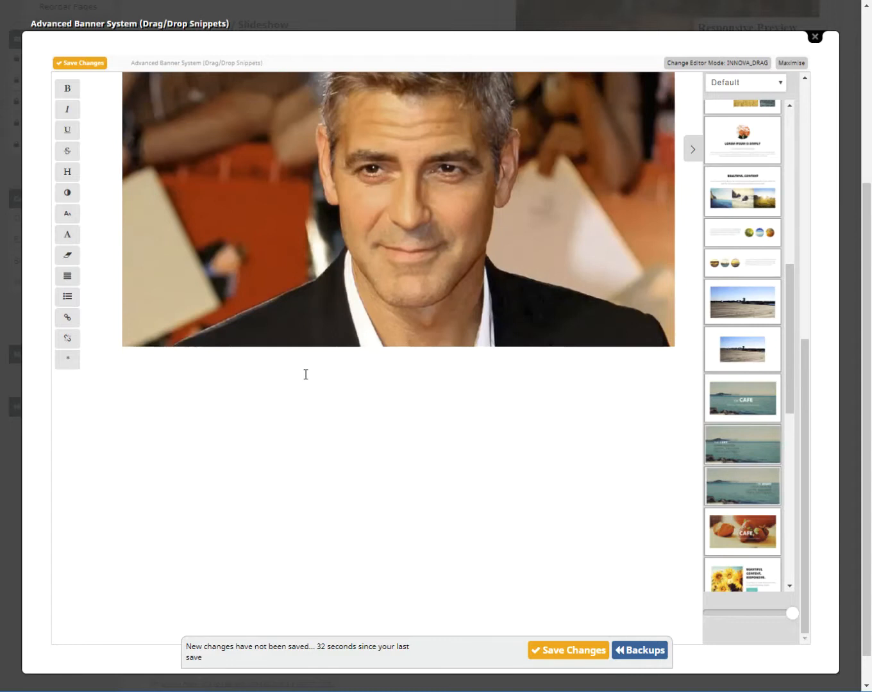
# Step: Copy the second banner image's URL and use it as the image of THE CAFE snippet
pyautogui.click(276, 334)
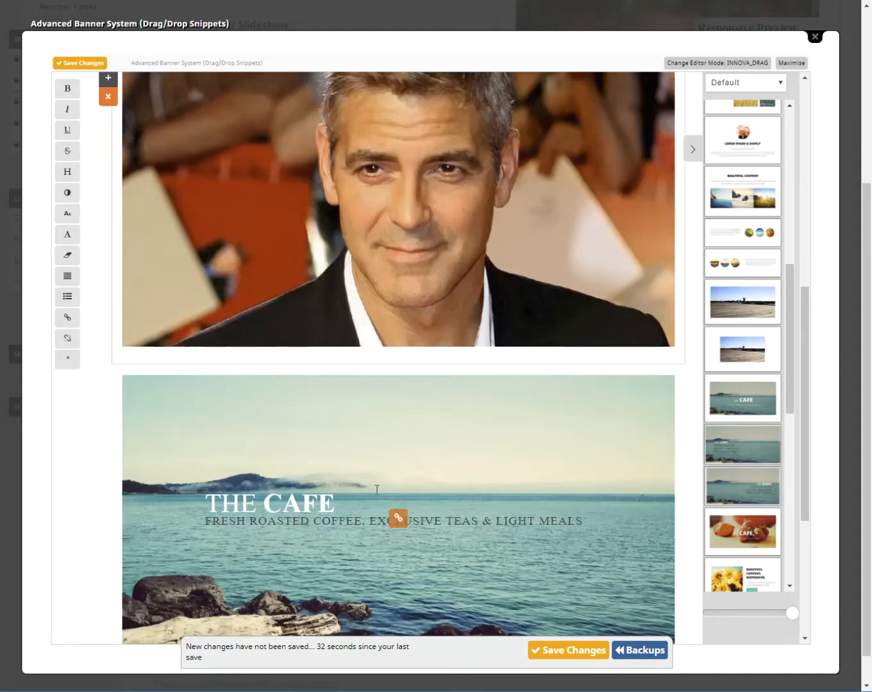
pyautogui.click(398, 201)
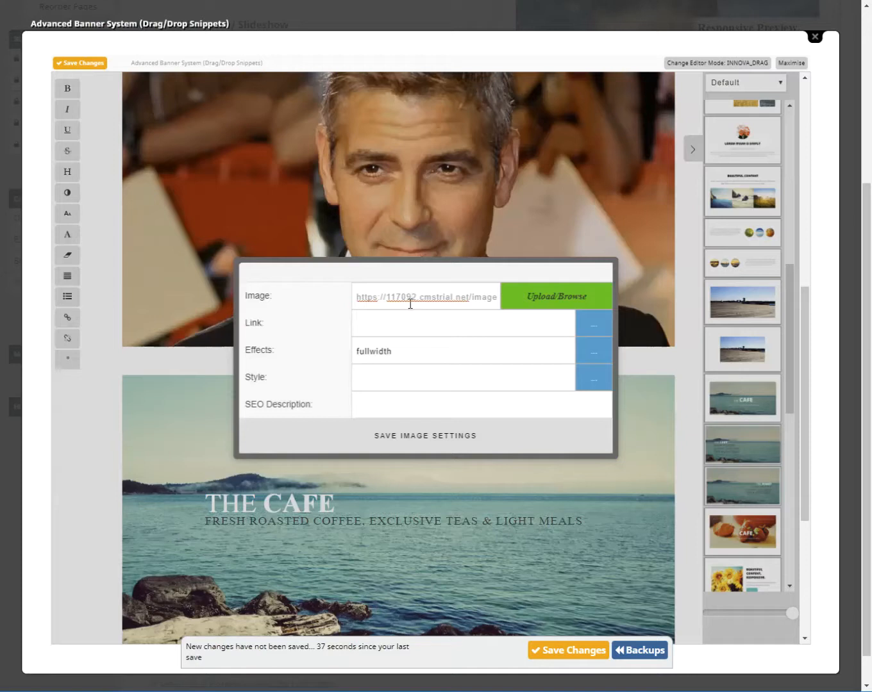
pyautogui.tripleClick(410, 303)
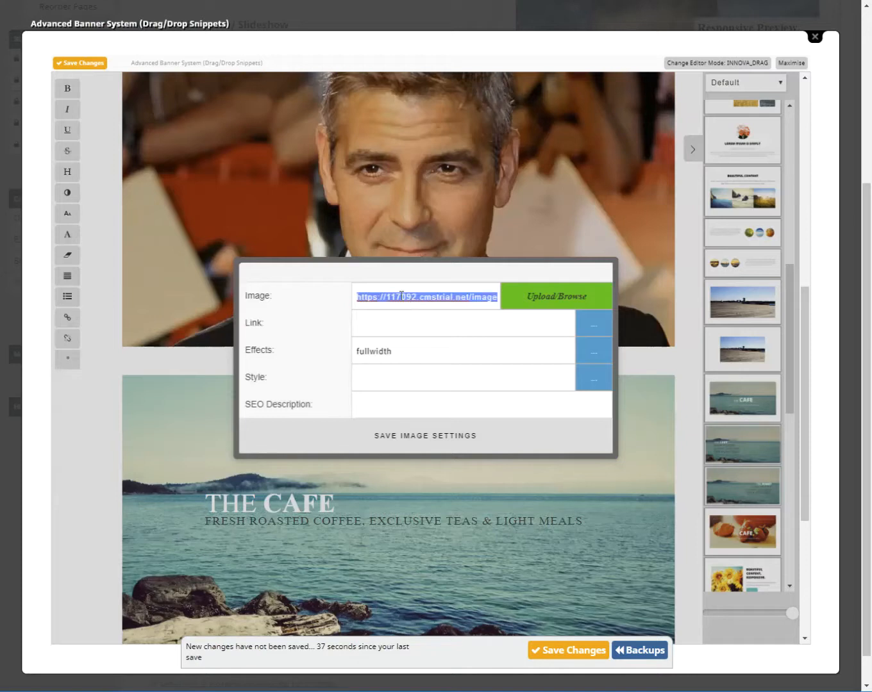
pyautogui.click(430, 442)
pyautogui.click(398, 517)
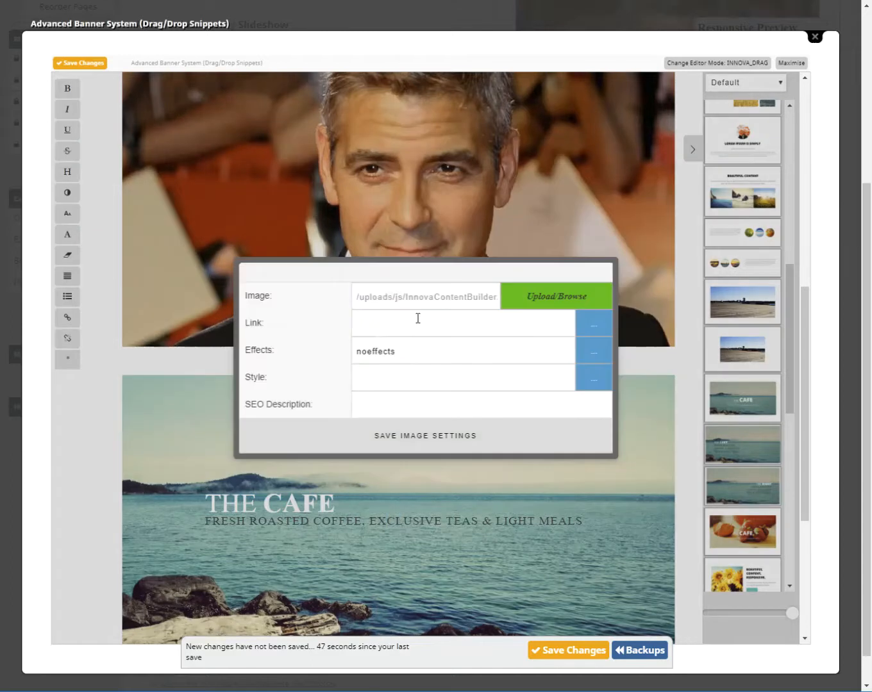
pyautogui.tripleClick(421, 301)
pyautogui.hotkey('ctrl', 'v')
pyautogui.click(459, 437)
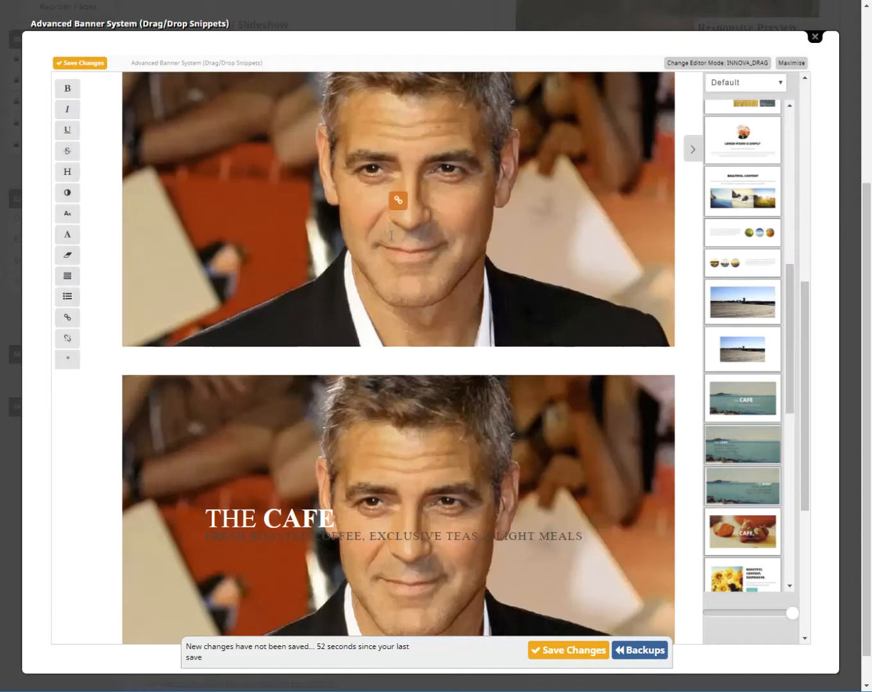
# Step: Delete the plain image block between the VIEW RANGE button and THE CAFE snippet
pyautogui.scroll(2, 175, 154)
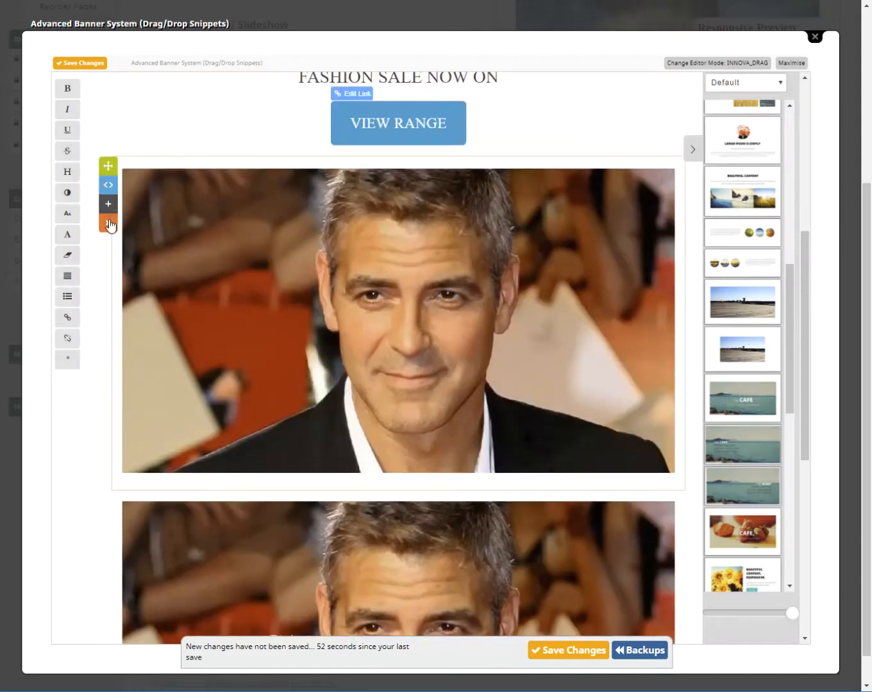
pyautogui.click(108, 223)
pyautogui.click(464, 372)
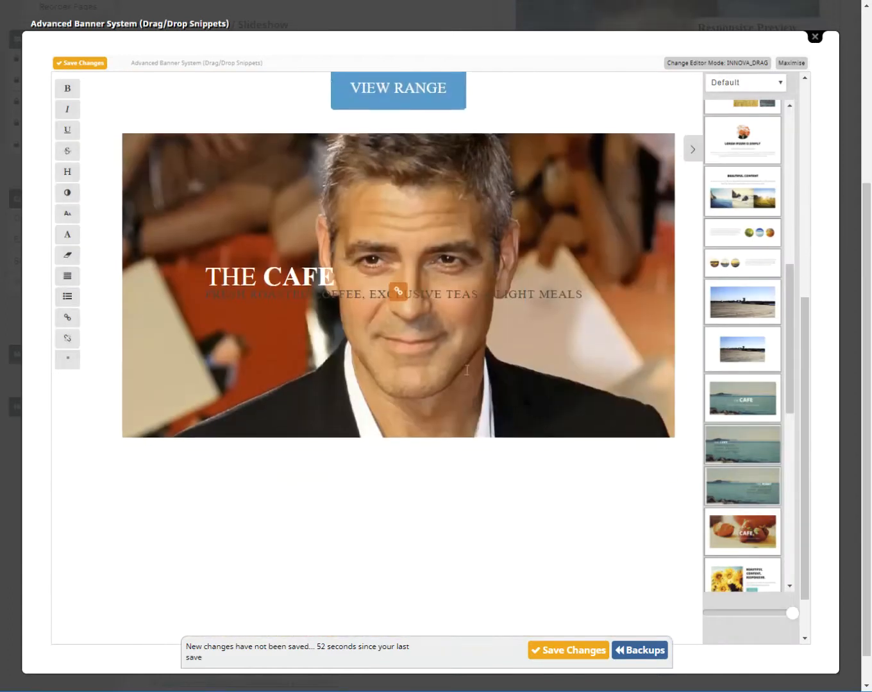
# Step: Replace THE CAFE overlay text with the heading FASHION SALE, followed by the lines NOW ON and VIEW RANGE
pyautogui.moveTo(334, 277); pyautogui.dragTo(200, 279)
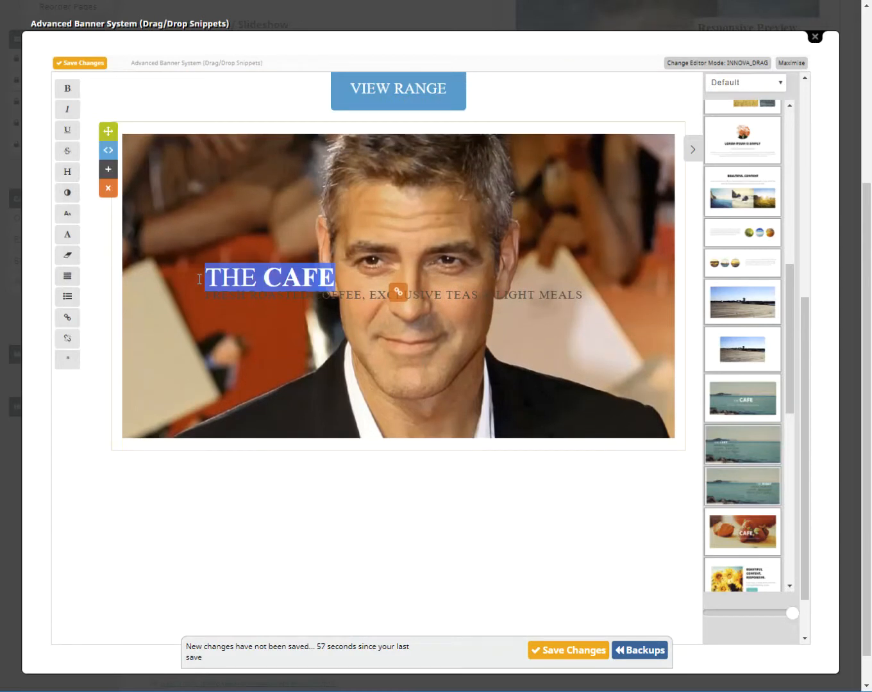
pyautogui.write('FAS')
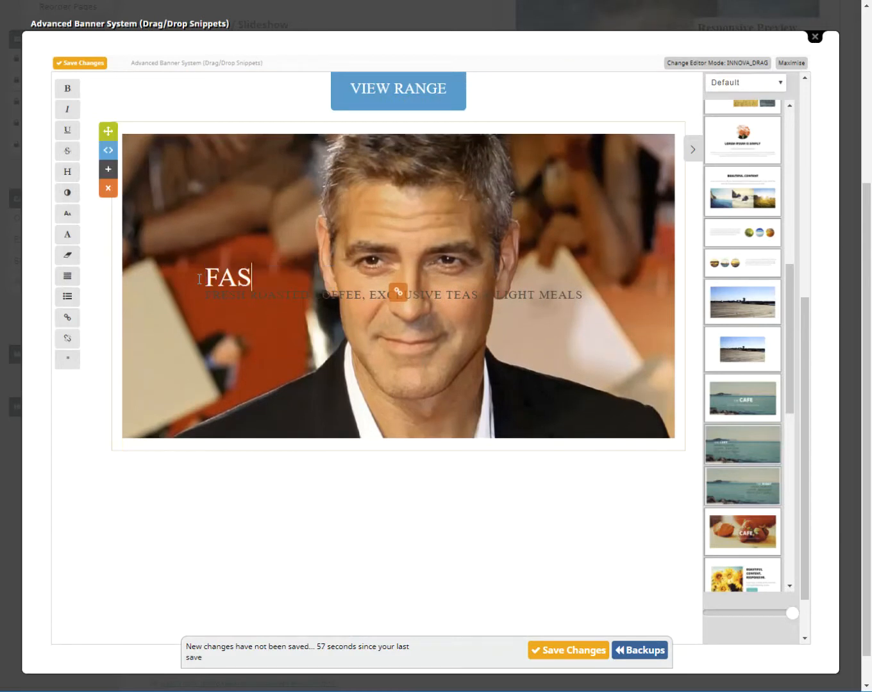
pyautogui.write('HION SALE')
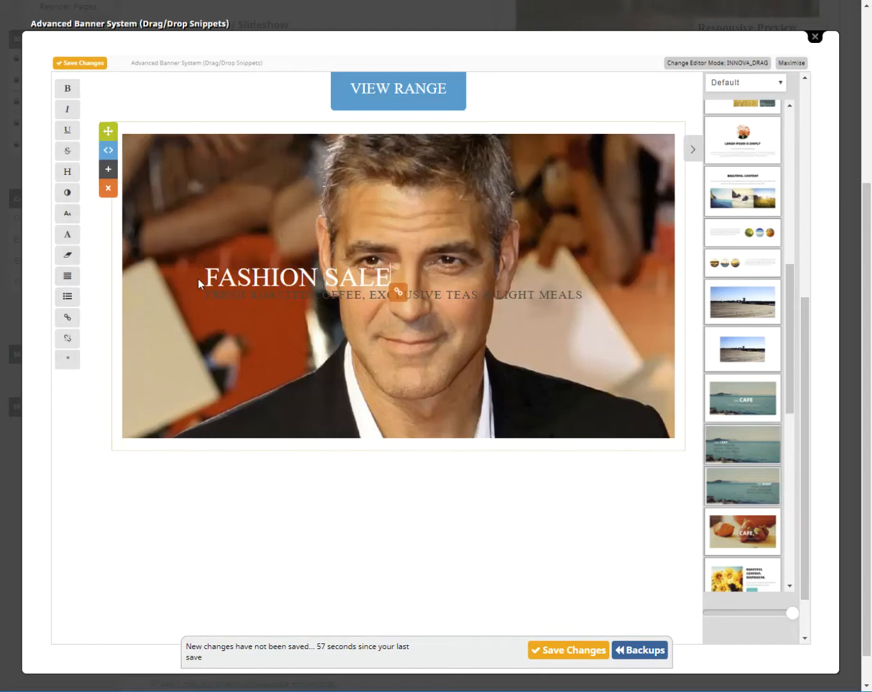
pyautogui.moveTo(583, 294); pyautogui.dragTo(204, 294)
pyautogui.press('BackSpace')
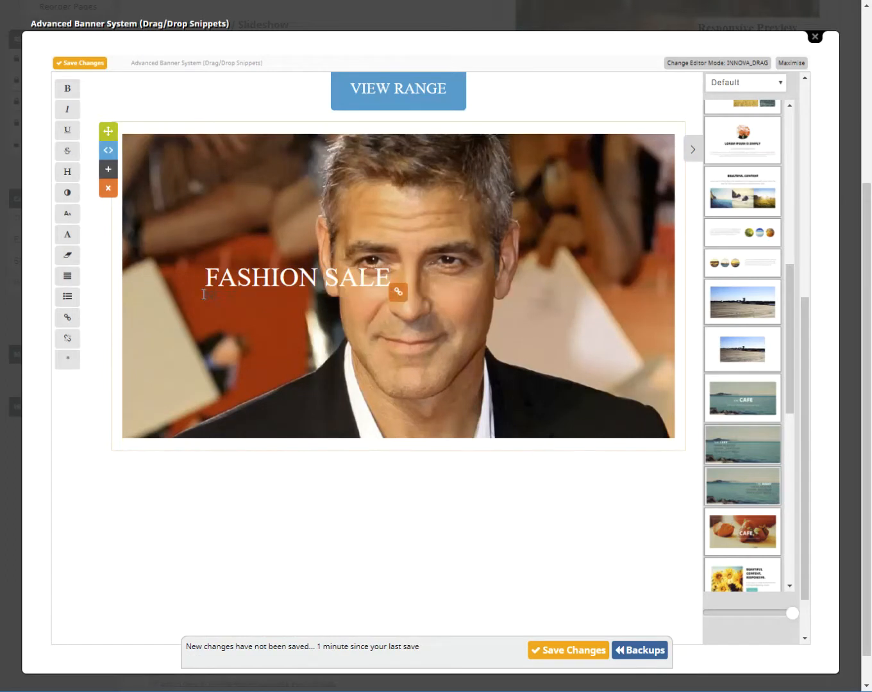
pyautogui.write('NOW ON')
pyautogui.press('Return')
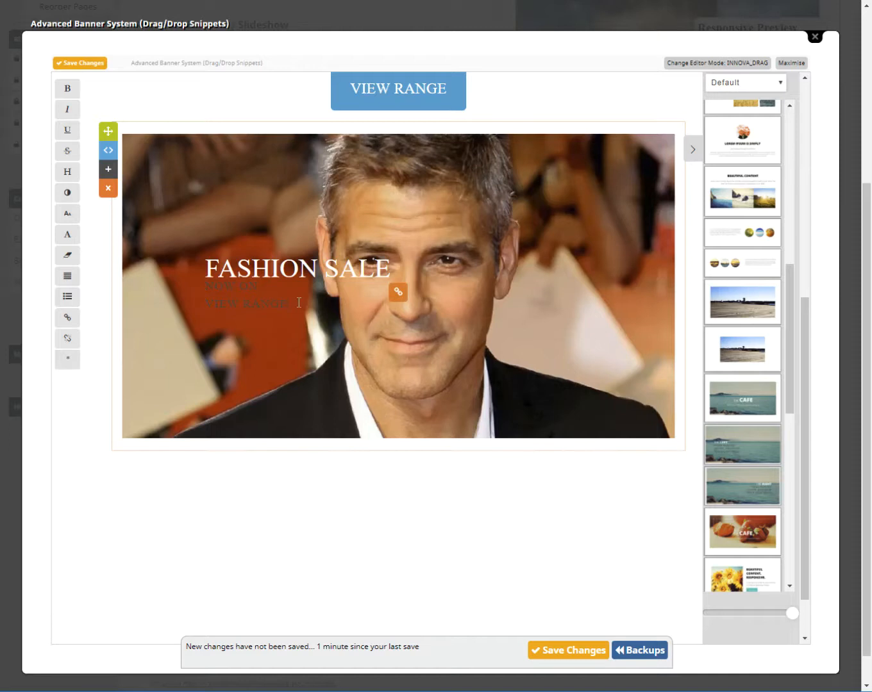
# Step: Link the overlay's VIEW RANGE text to the Plates shopping category and style it as Button - Primary
pyautogui.moveTo(297, 306); pyautogui.dragTo(194, 303)
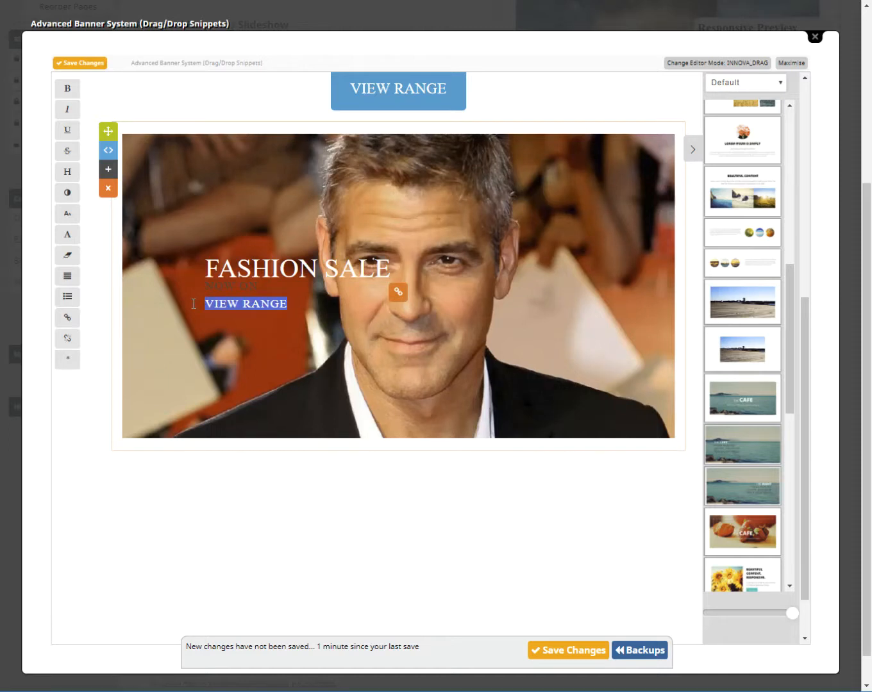
pyautogui.click(65, 318)
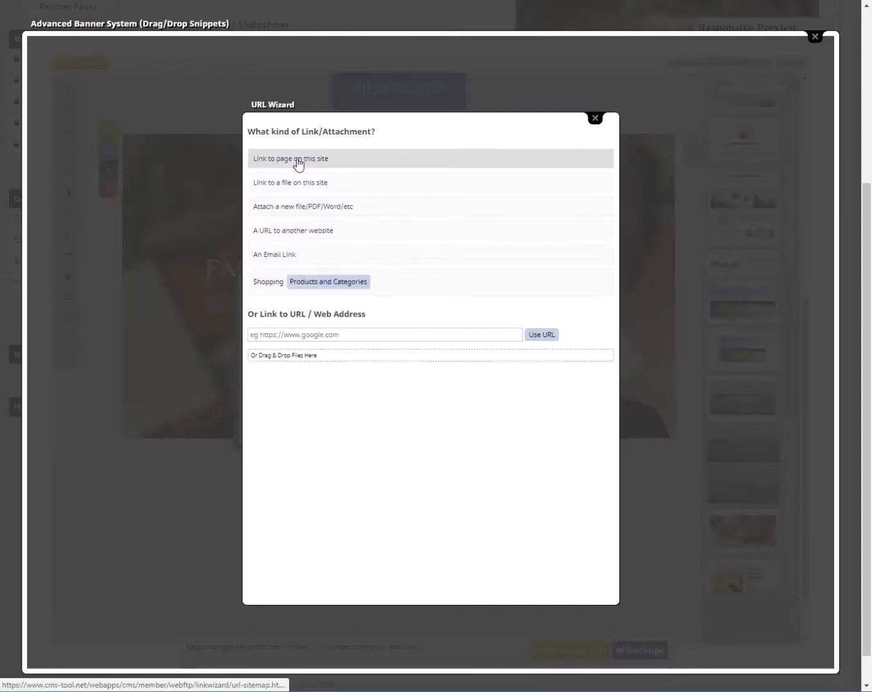
pyautogui.click(291, 278)
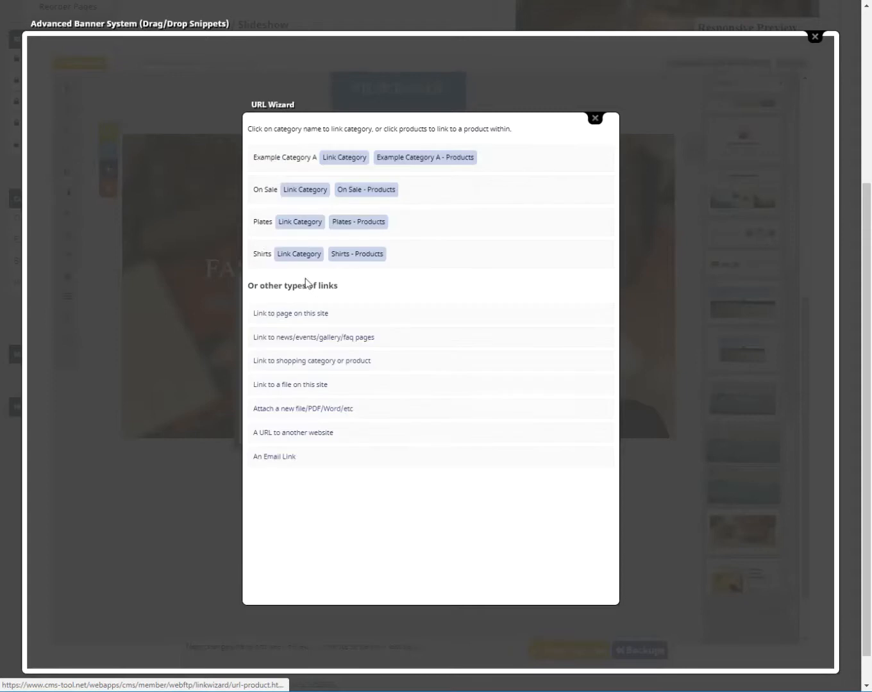
pyautogui.click(295, 223)
pyautogui.click(391, 344)
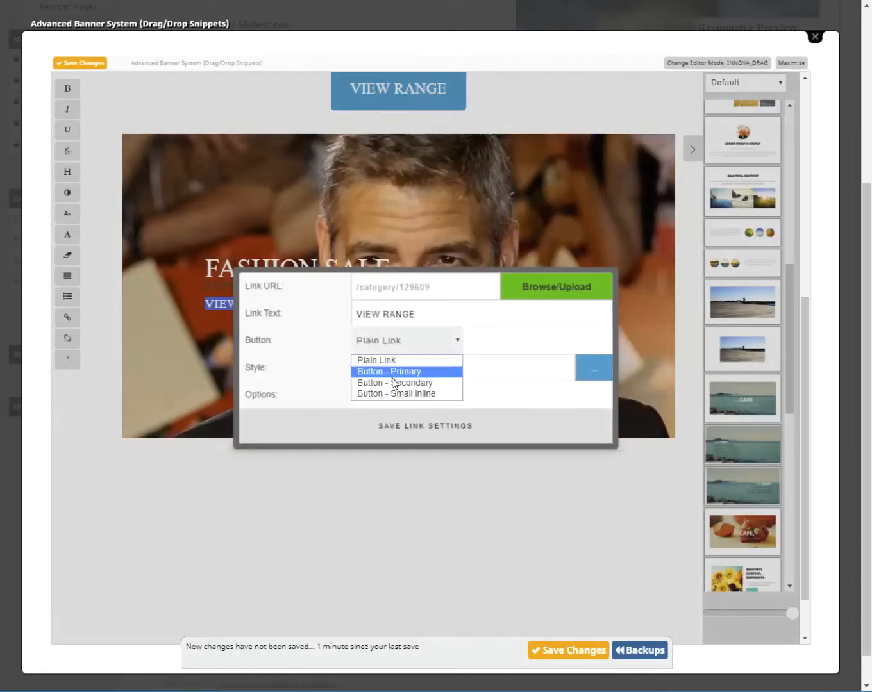
pyautogui.click(393, 372)
pyautogui.click(451, 429)
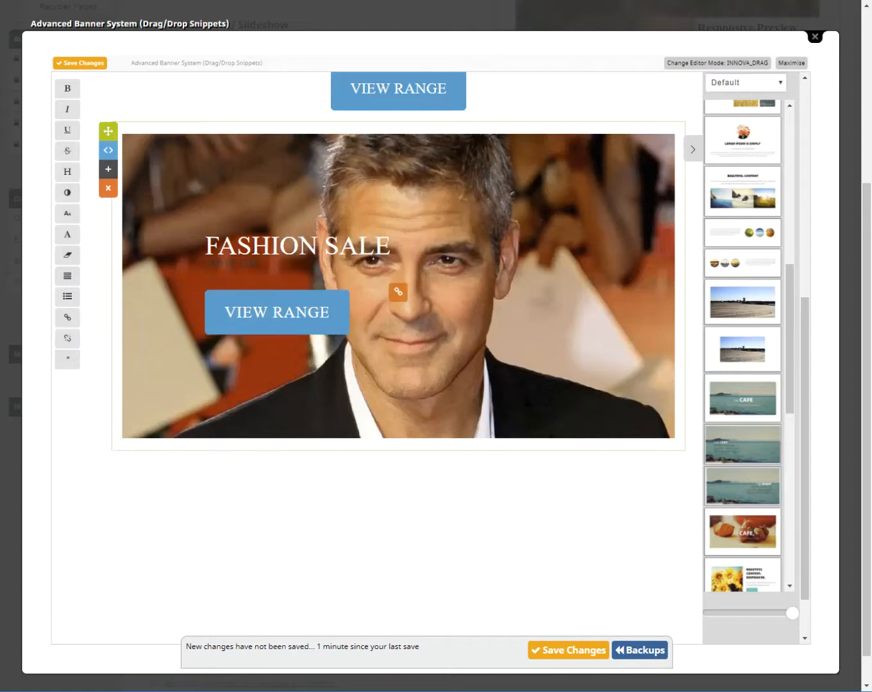
# Step: Save the banner changes and publish them
pyautogui.click(80, 62)
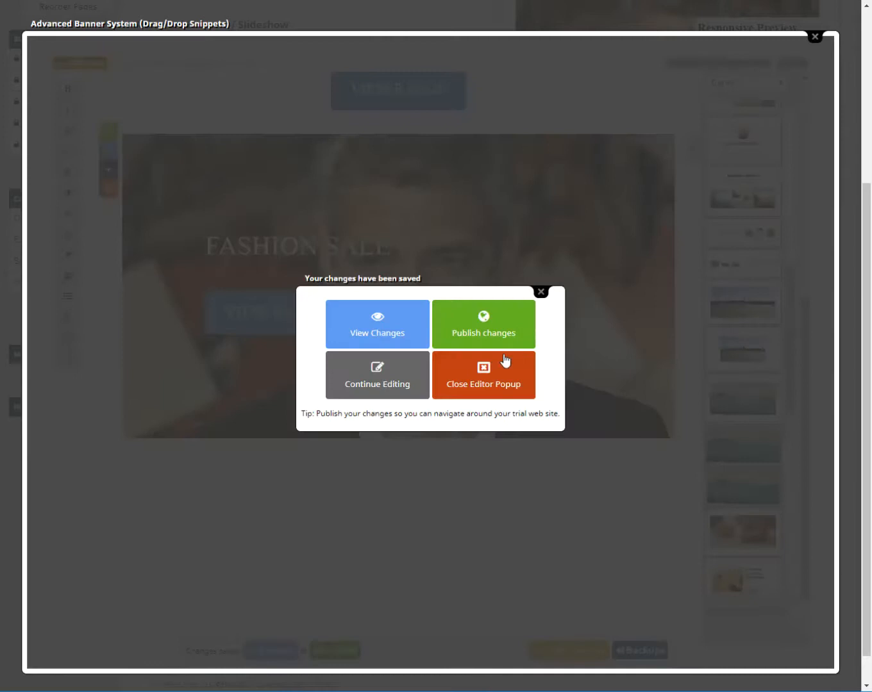
pyautogui.click(474, 310)
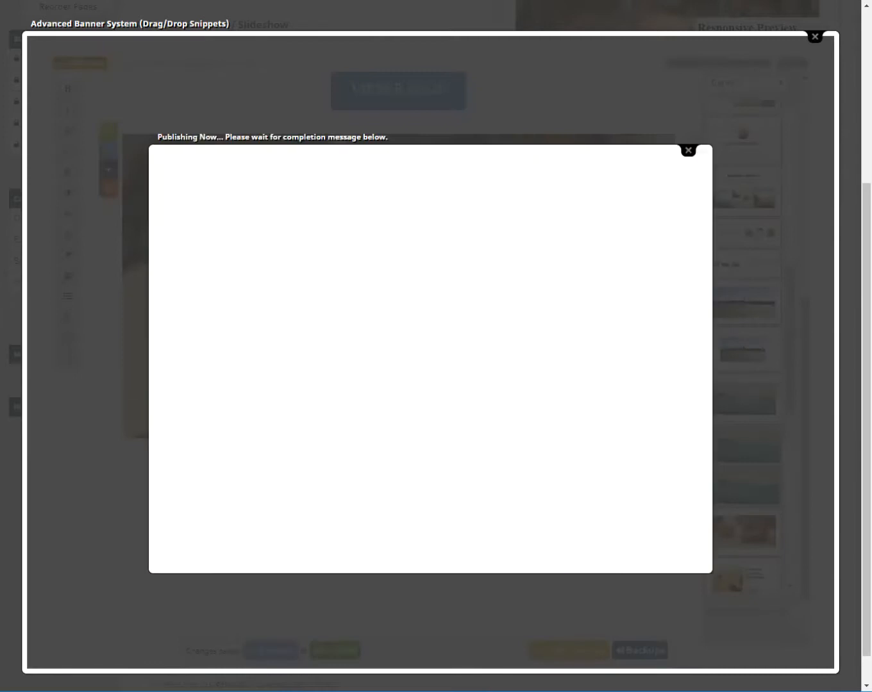
# Step: Refresh the website preview, go through the banner slides to the image with overlaid text, and return to the banner editor
pyautogui.hotkey('ctrl', 'Tab')
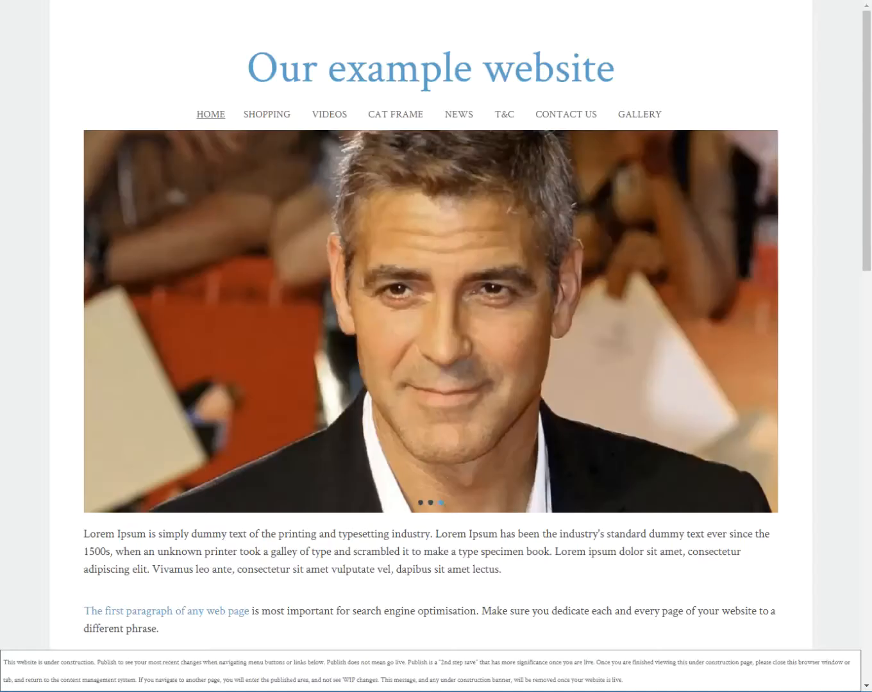
pyautogui.press('F5')
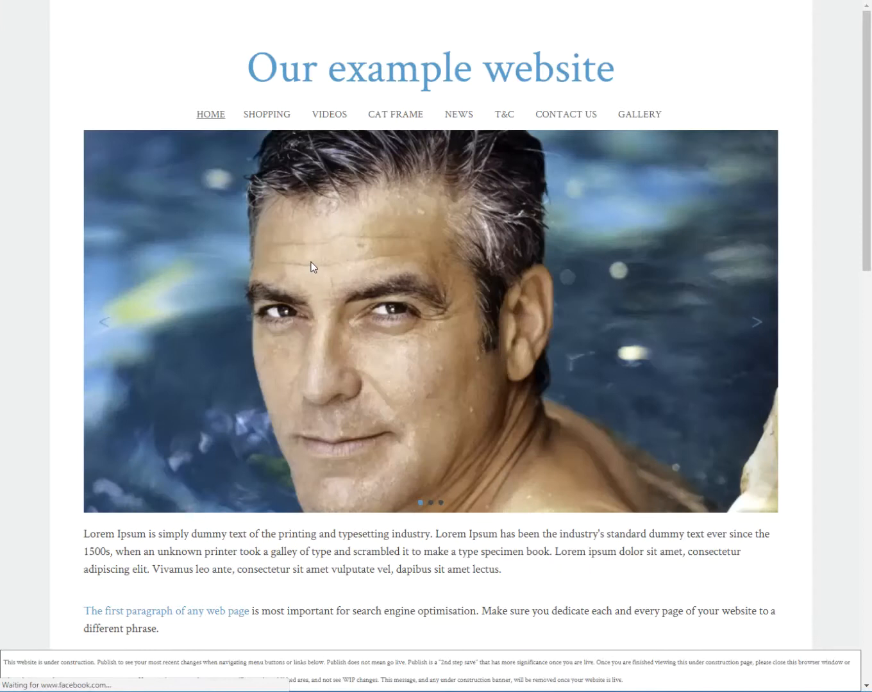
pyautogui.click(747, 322)
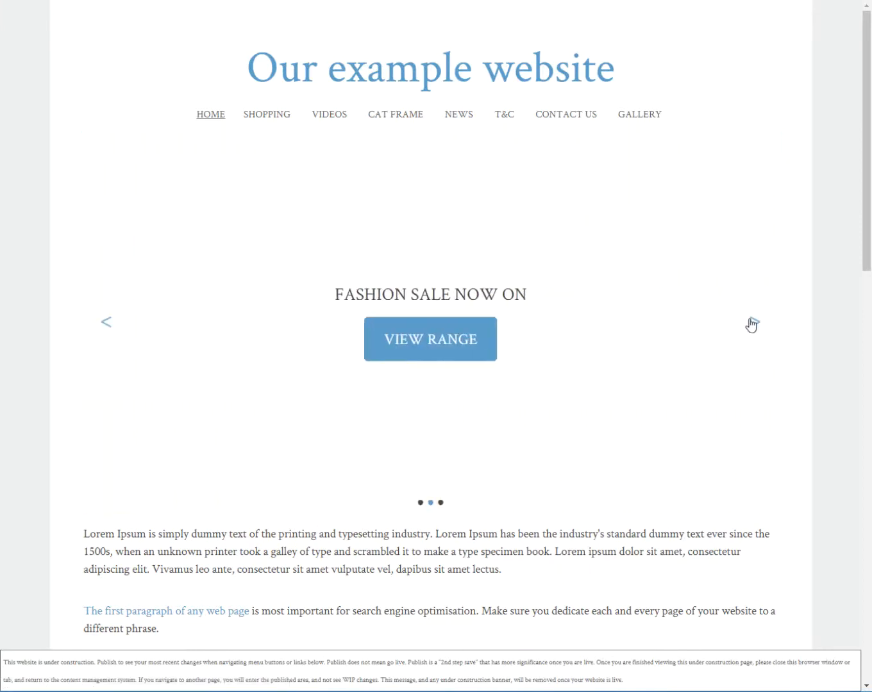
pyautogui.click(751, 324)
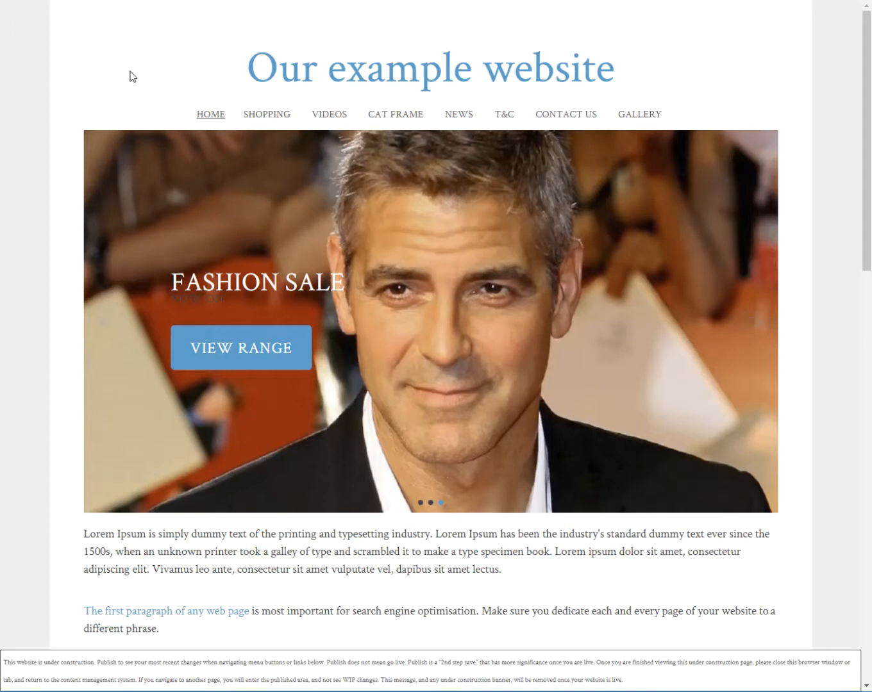
pyautogui.hotkey('ctrl', 'w')
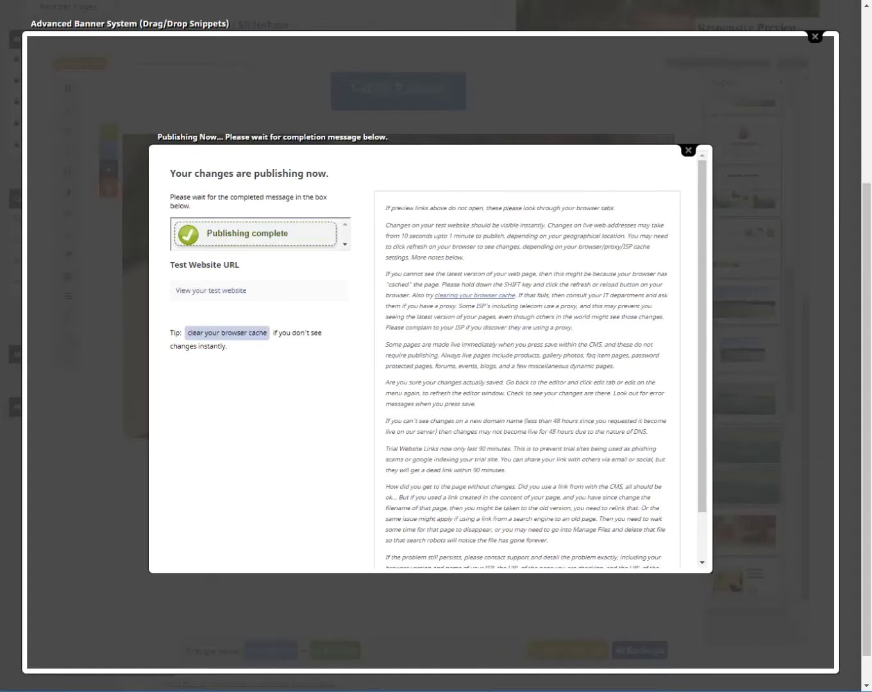
pyautogui.click(207, 95)
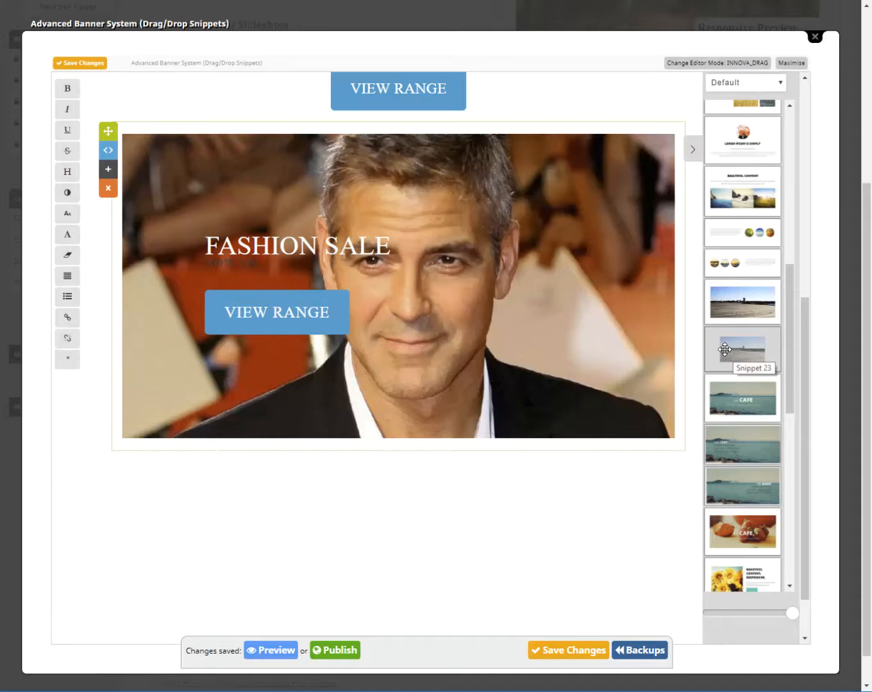
# Step: Insert the folded-clothes snippet with text beside the image between the first banner image and the FASHION SALE NOW ON text
pyautogui.scroll(-10, 725, 350)
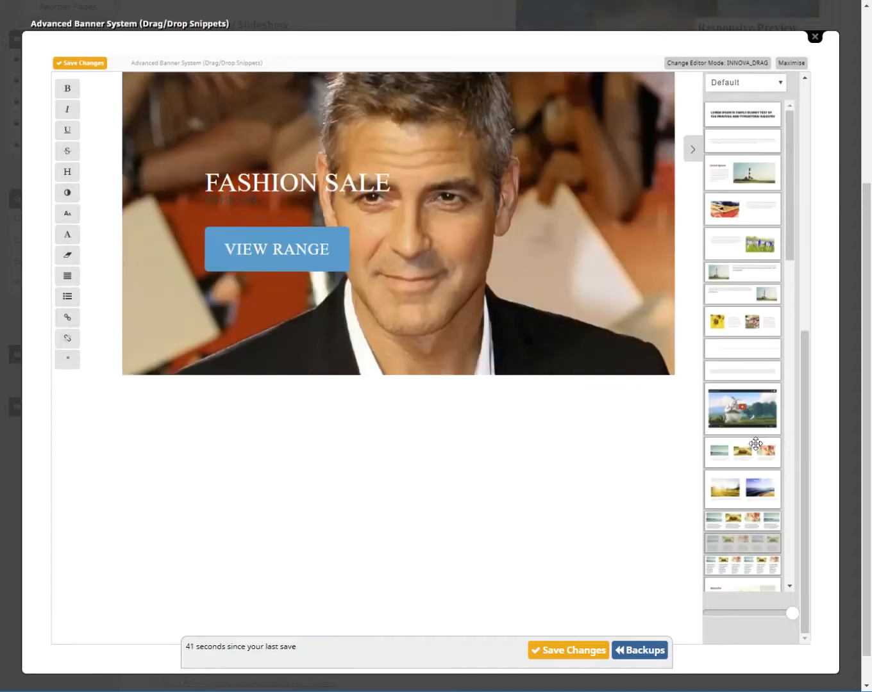
pyautogui.scroll(3, 755, 443)
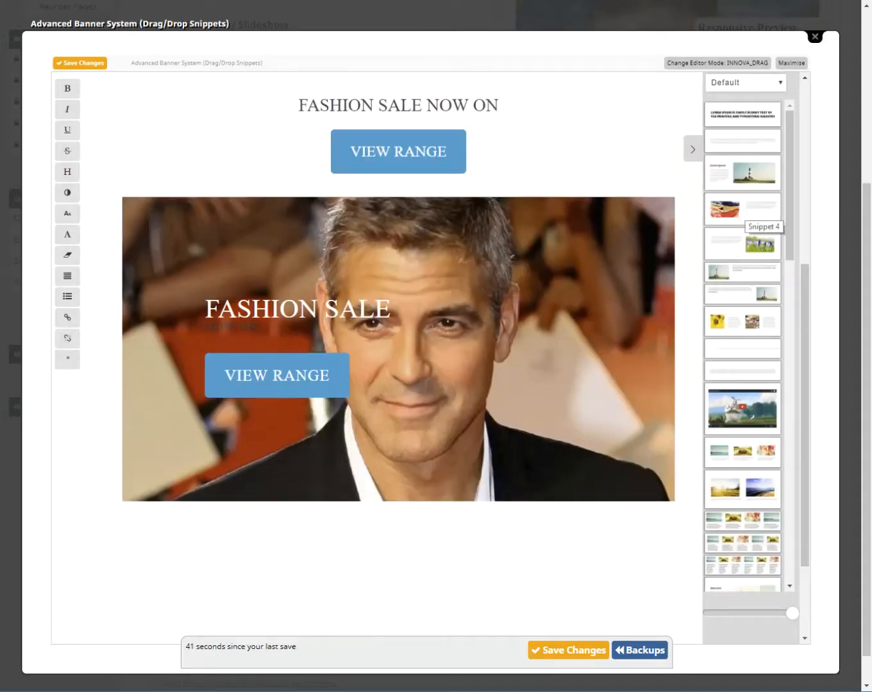
pyautogui.scroll(2, 539, 288)
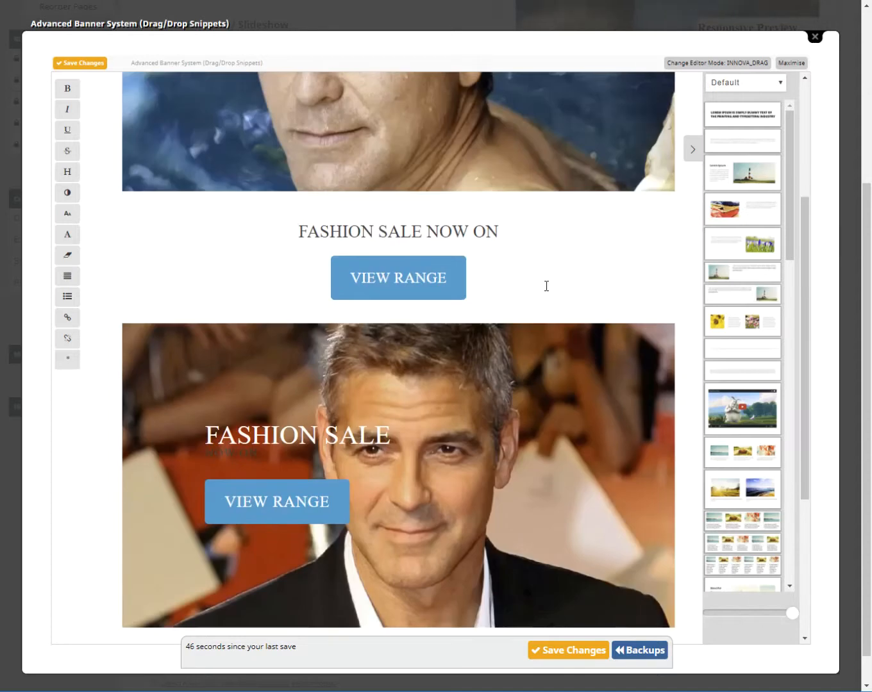
pyautogui.scroll(3, 555, 259)
pyautogui.scroll(1, 556, 258)
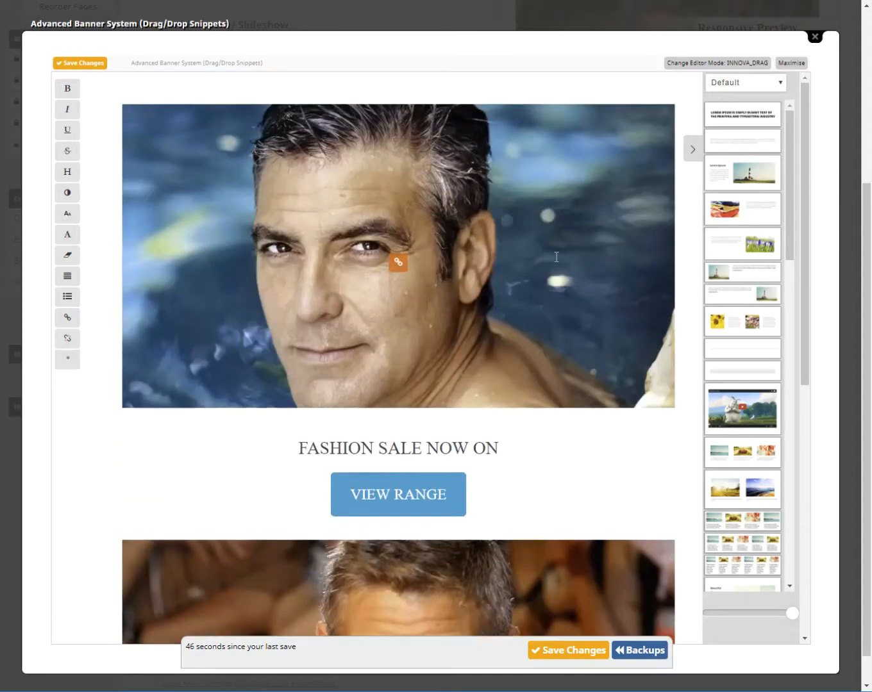
pyautogui.moveTo(743, 209); pyautogui.dragTo(425, 373)
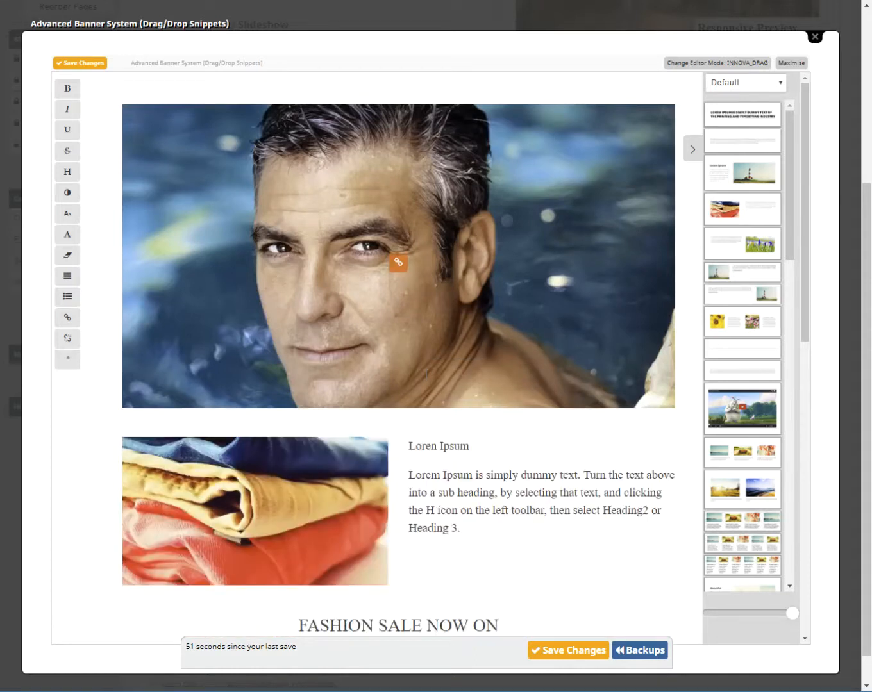
# Step: Copy the FASHION SALE NOW ON heading with its VIEW RANGE button over the placeholder text beside the folded-clothes image
pyautogui.scroll(-3, 426, 375)
pyautogui.moveTo(303, 431); pyautogui.dragTo(510, 474)
pyautogui.hotkey('ctrl', 'c')
pyautogui.moveTo(460, 338); pyautogui.dragTo(408, 252)
pyautogui.hotkey('ctrl', 'v')
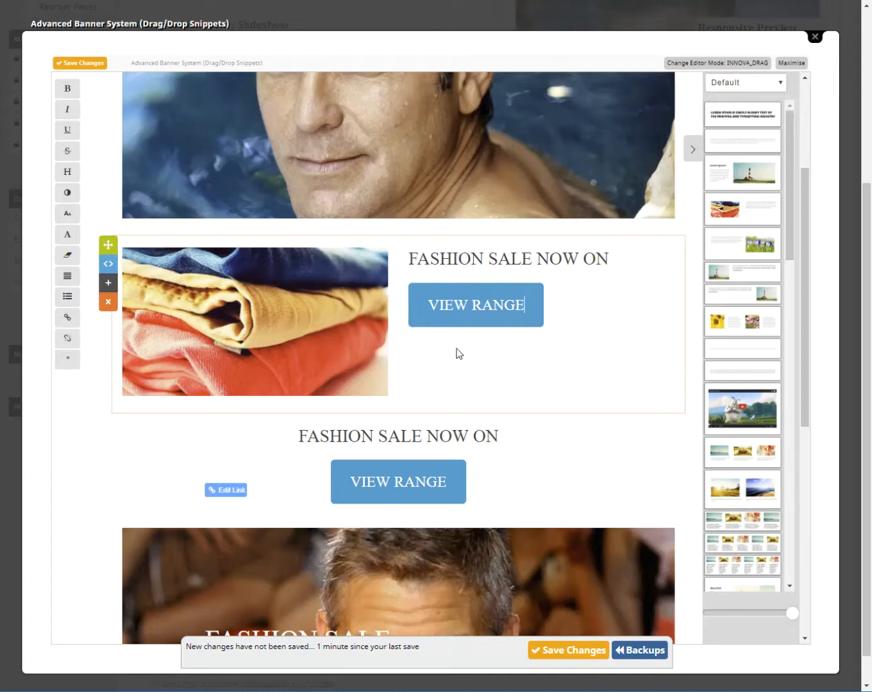
# Step: Pick second.jpg from the banneranim folder to replace the folded-clothes image, and set its resize option to 512x450 Medium
pyautogui.click(292, 329)
pyautogui.scroll(2, 250, 346)
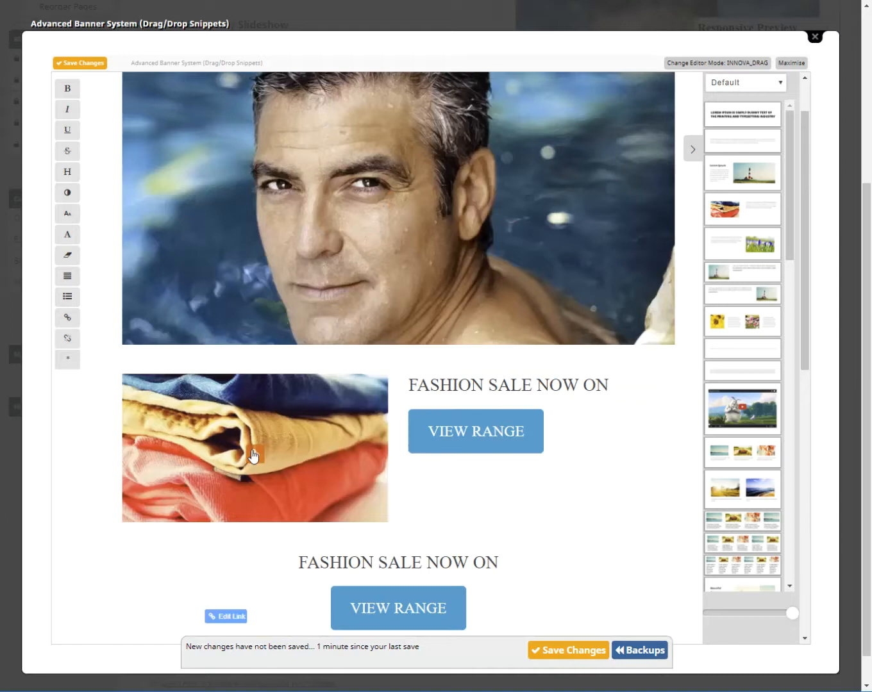
pyautogui.click(255, 454)
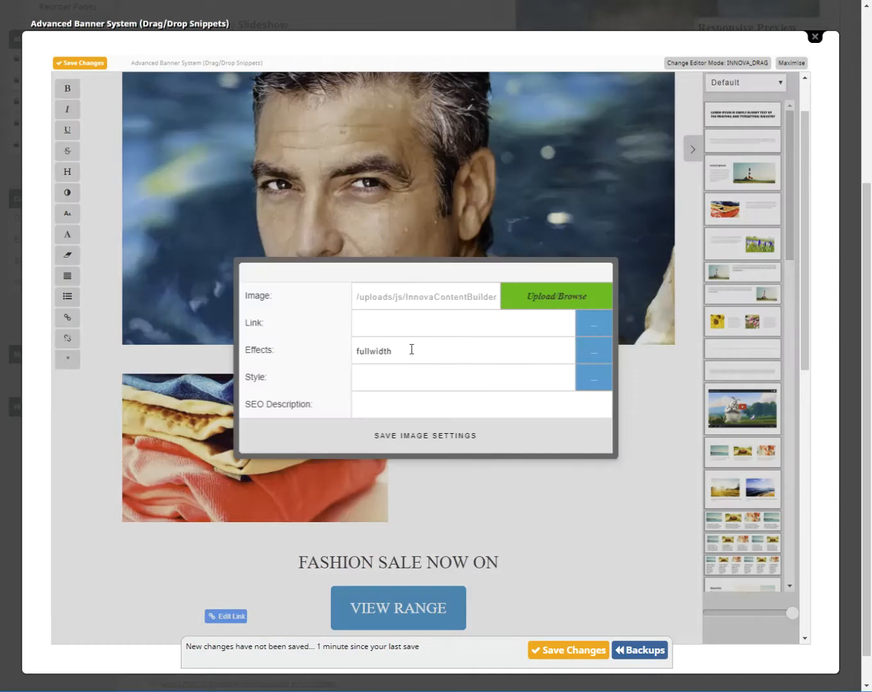
pyautogui.click(551, 298)
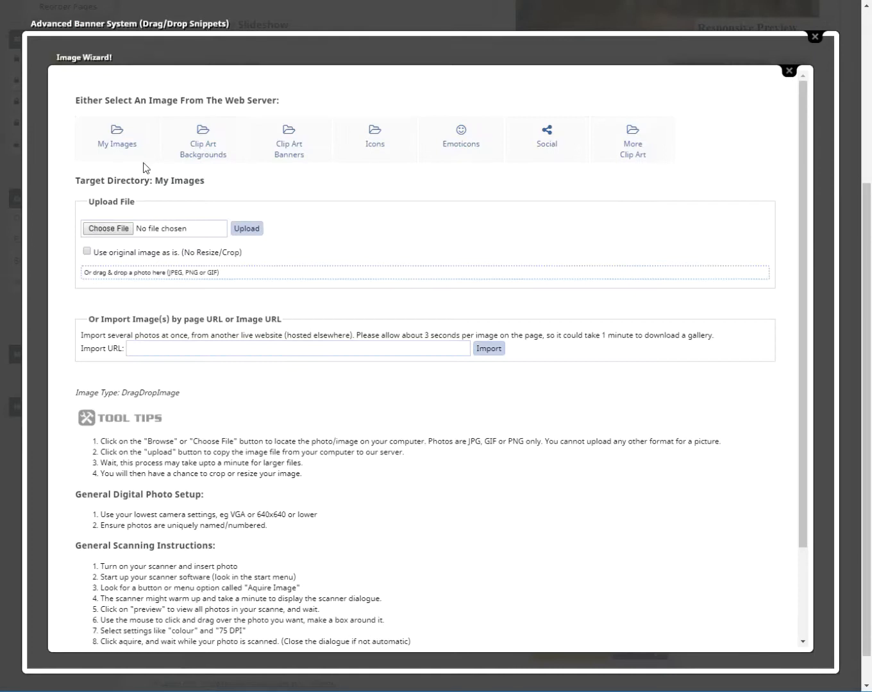
pyautogui.click(122, 141)
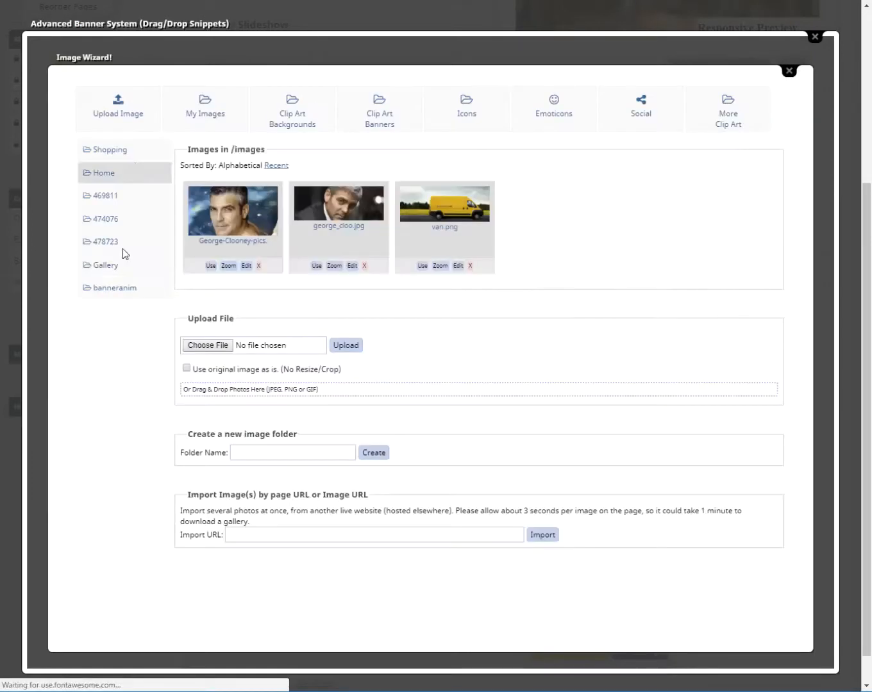
pyautogui.click(104, 288)
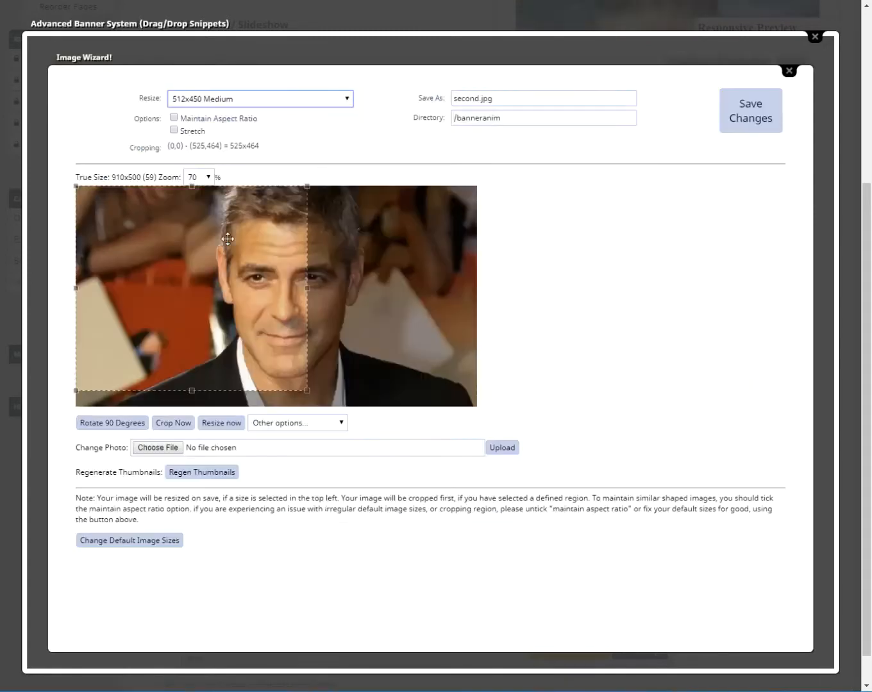
pyautogui.click(173, 117)
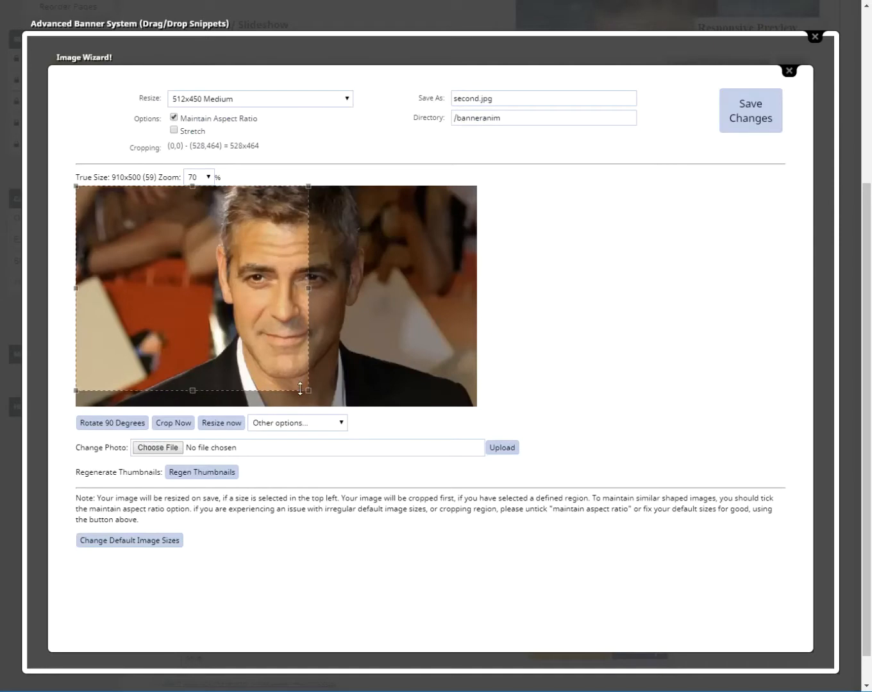
pyautogui.moveTo(308, 388); pyautogui.dragTo(333, 418)
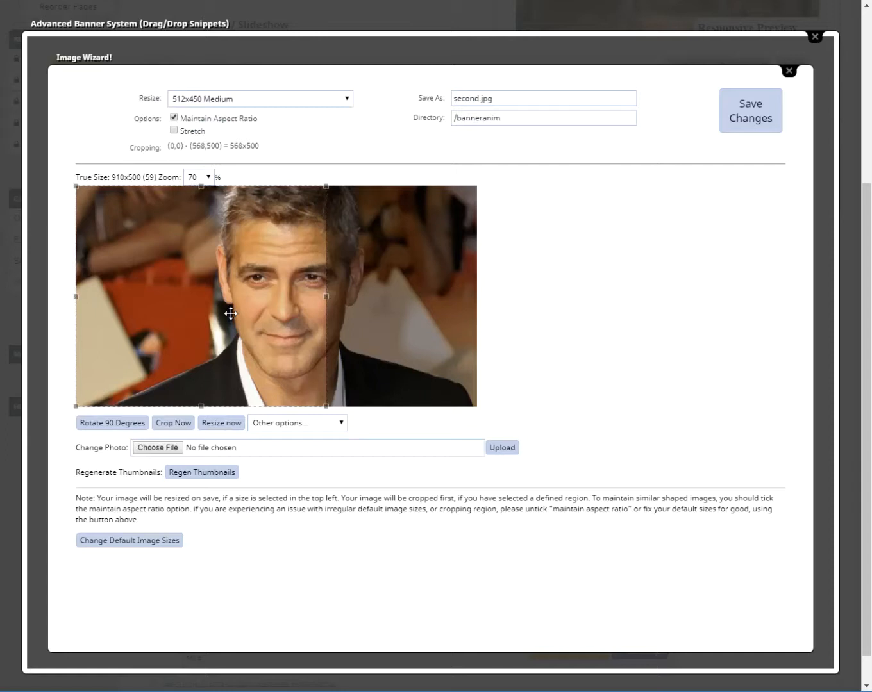
pyautogui.moveTo(229, 310); pyautogui.dragTo(337, 317)
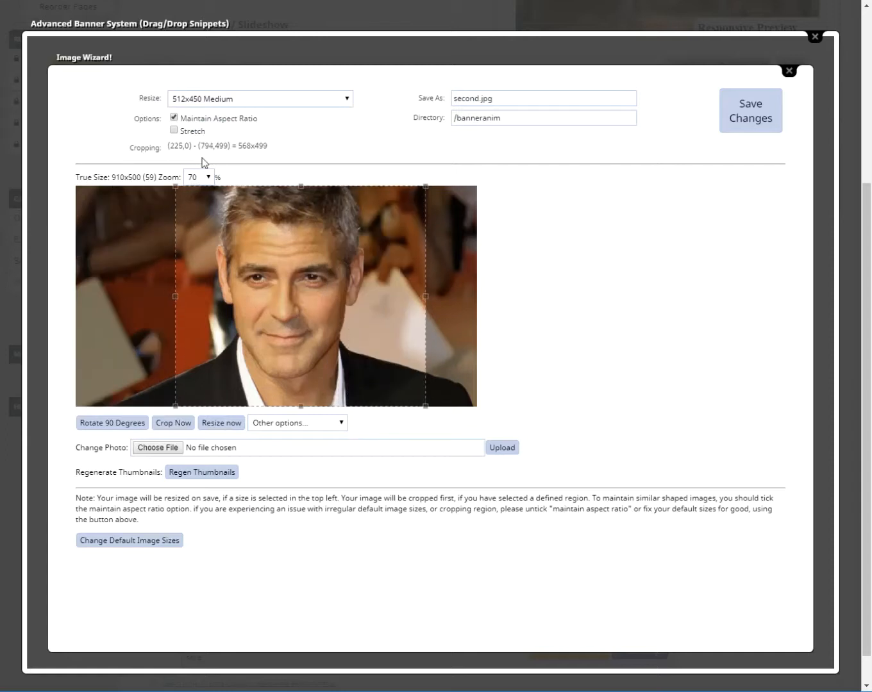
pyautogui.click(173, 118)
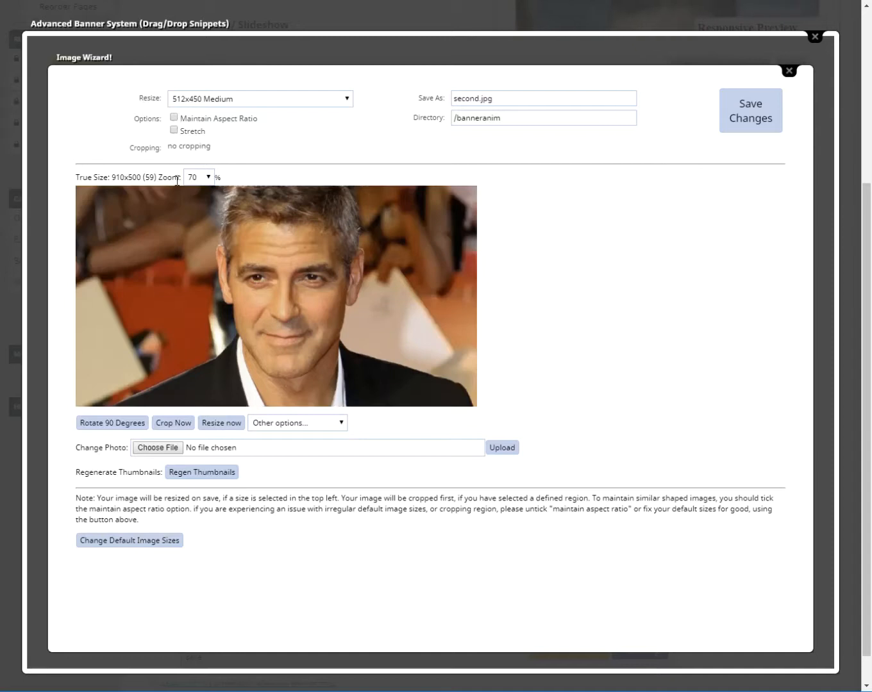
# Step: Crop second.jpg to a full-height region about 481x500 around the face, save it as second-edit.jpg, and apply it to the slide
pyautogui.moveTo(178, 186); pyautogui.dragTo(390, 443)
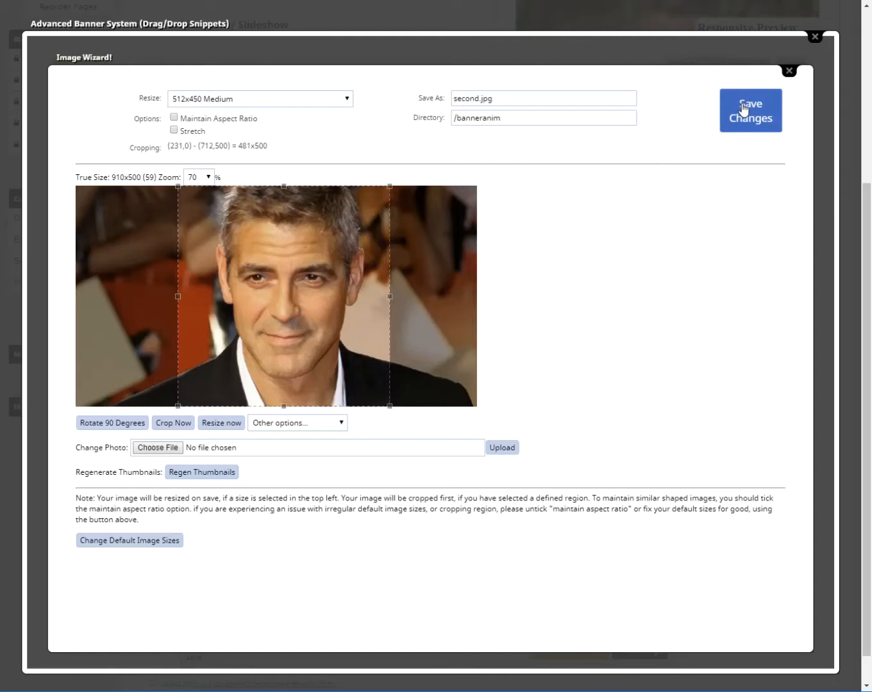
pyautogui.click(480, 98)
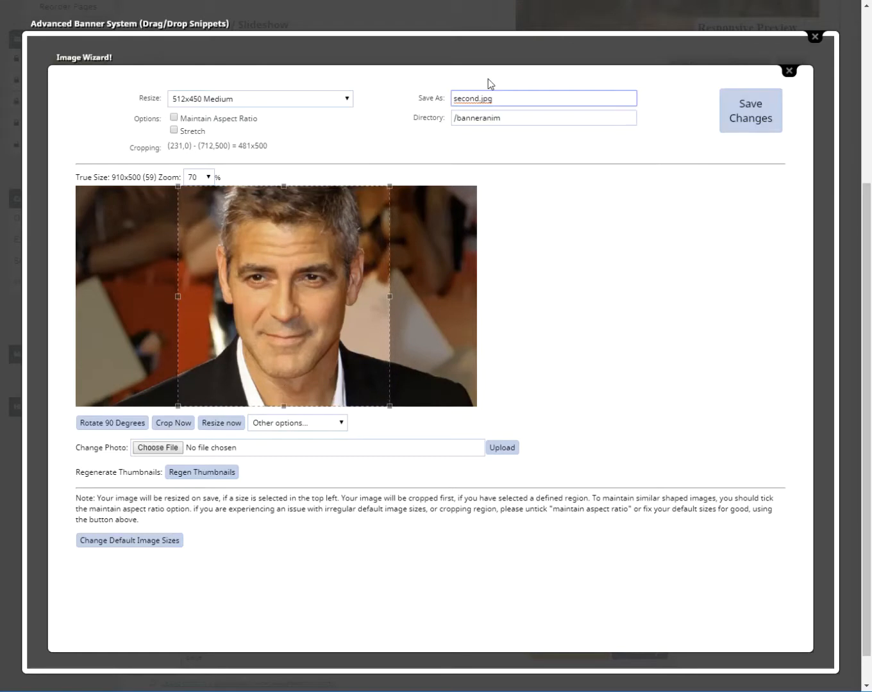
pyautogui.write('-edit')
pyautogui.click(763, 117)
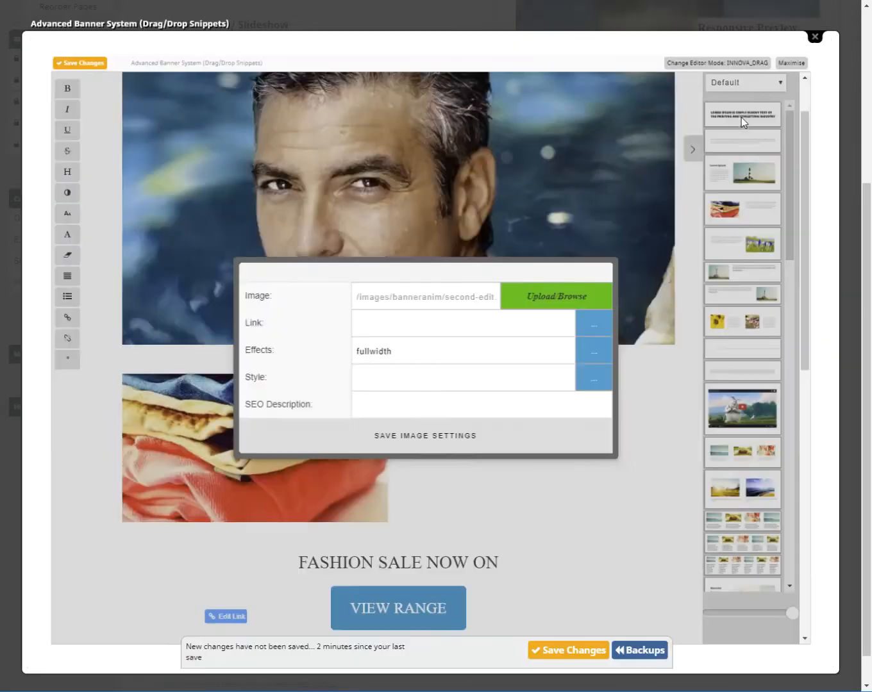
pyautogui.click(408, 441)
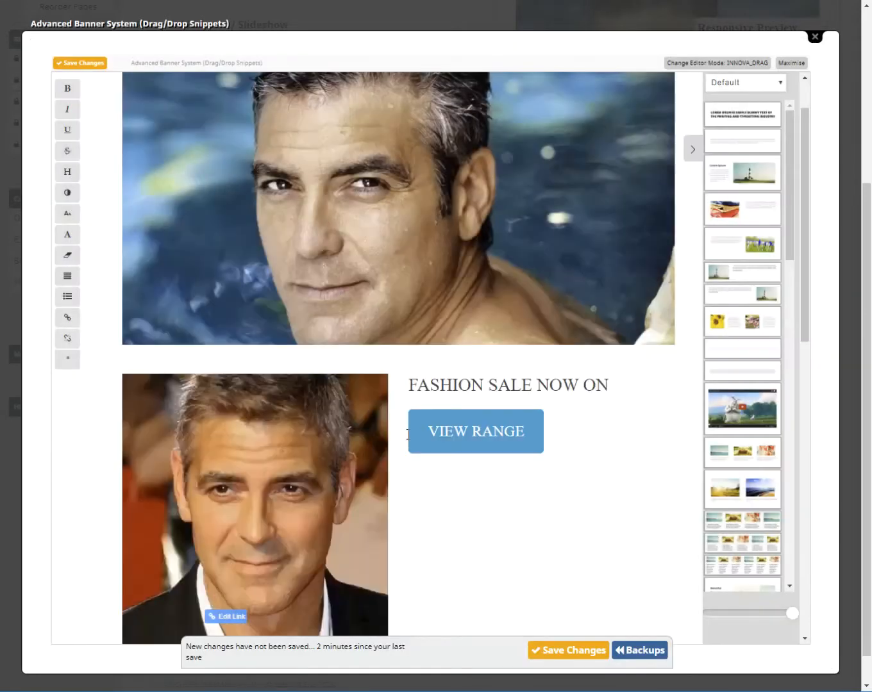
# Step: Set the block background of the image-beside-text slide to the darkest grey
pyautogui.scroll(-2, 383, 439)
pyautogui.scroll(-1, 382, 436)
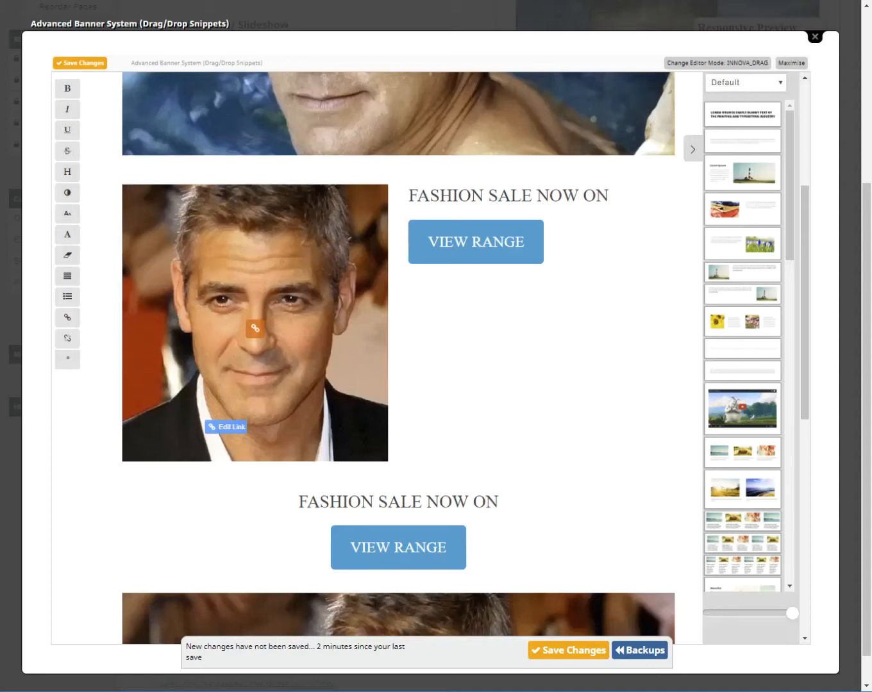
pyautogui.click(279, 296)
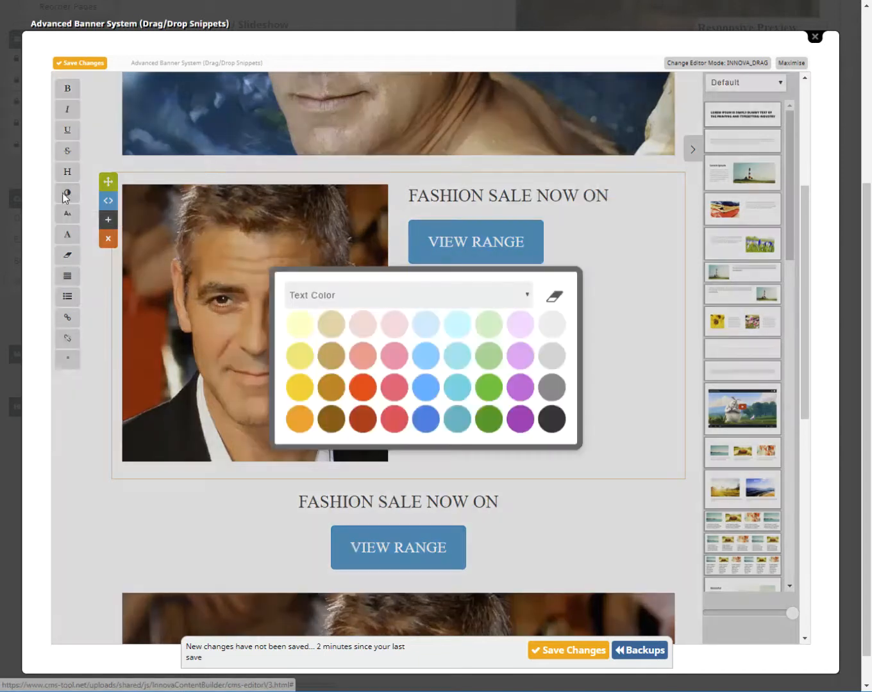
pyautogui.click(455, 296)
pyautogui.click(398, 336)
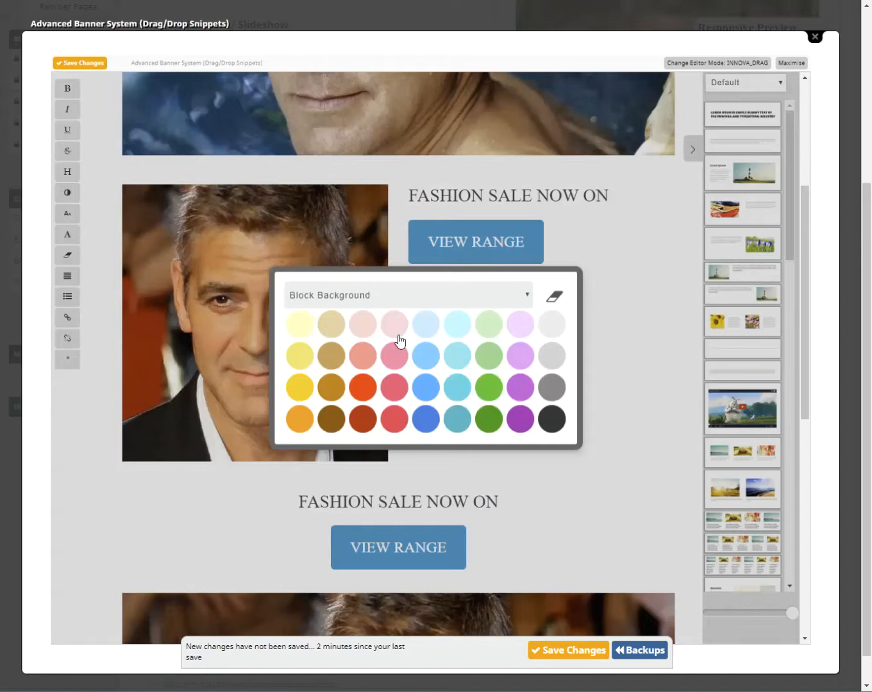
pyautogui.click(550, 419)
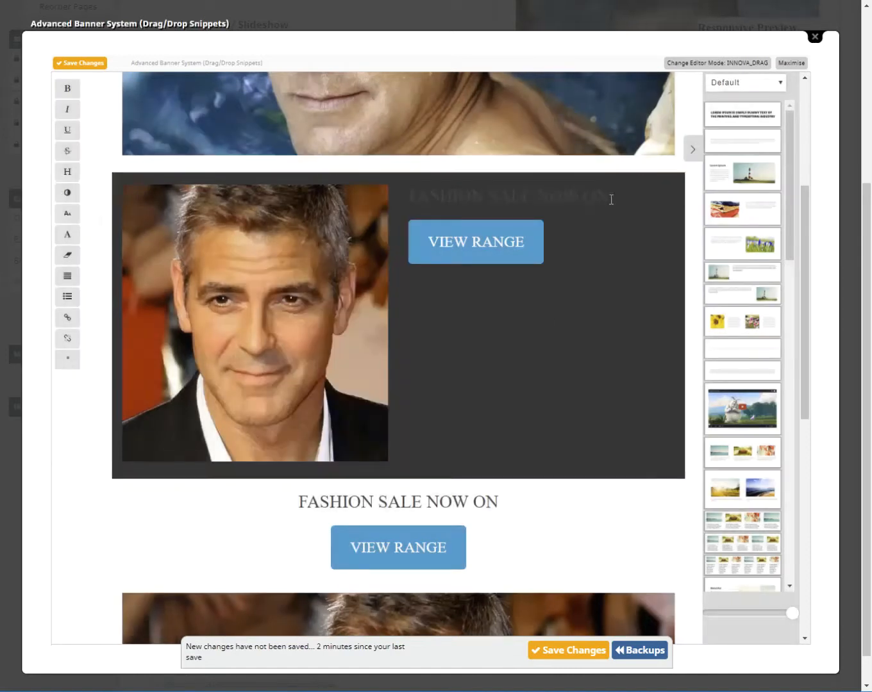
# Step: Set the text color of the FASHION SALE NOW ON heading beside the image to the lightest grey, and save the banner changes
pyautogui.moveTo(604, 196); pyautogui.dragTo(408, 198)
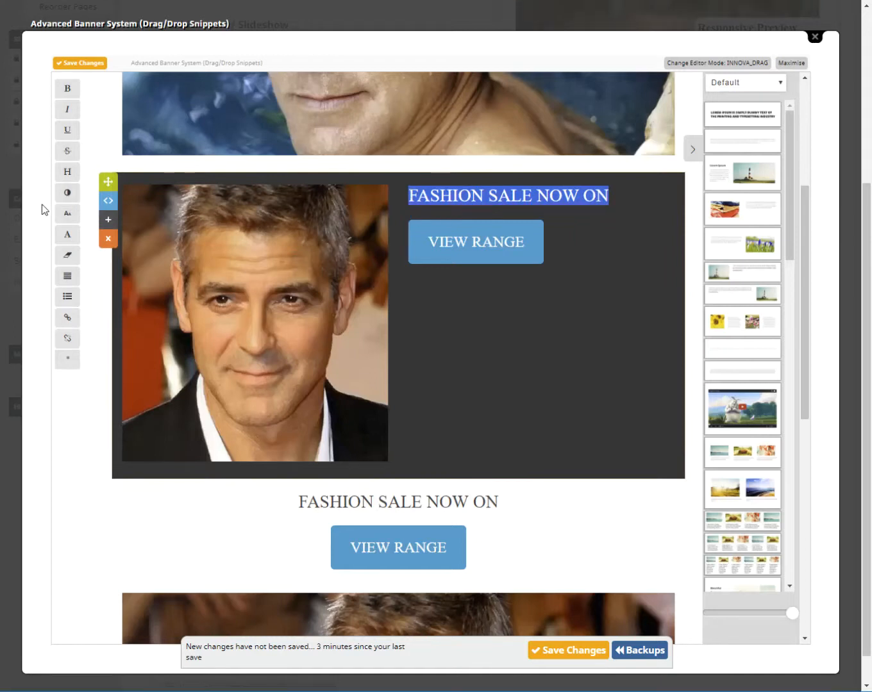
pyautogui.click(67, 194)
pyautogui.click(465, 296)
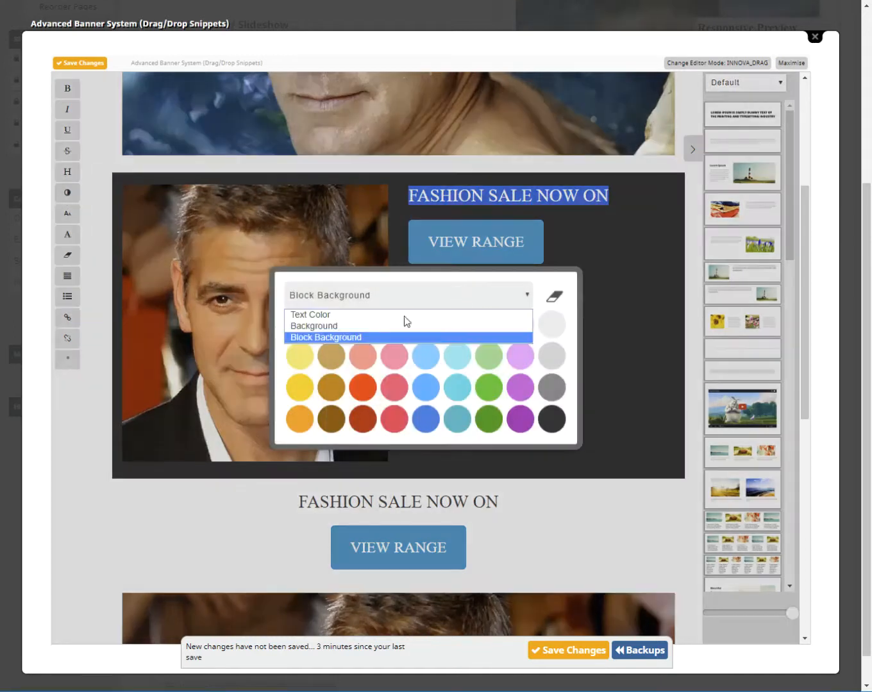
pyautogui.click(344, 316)
pyautogui.click(543, 330)
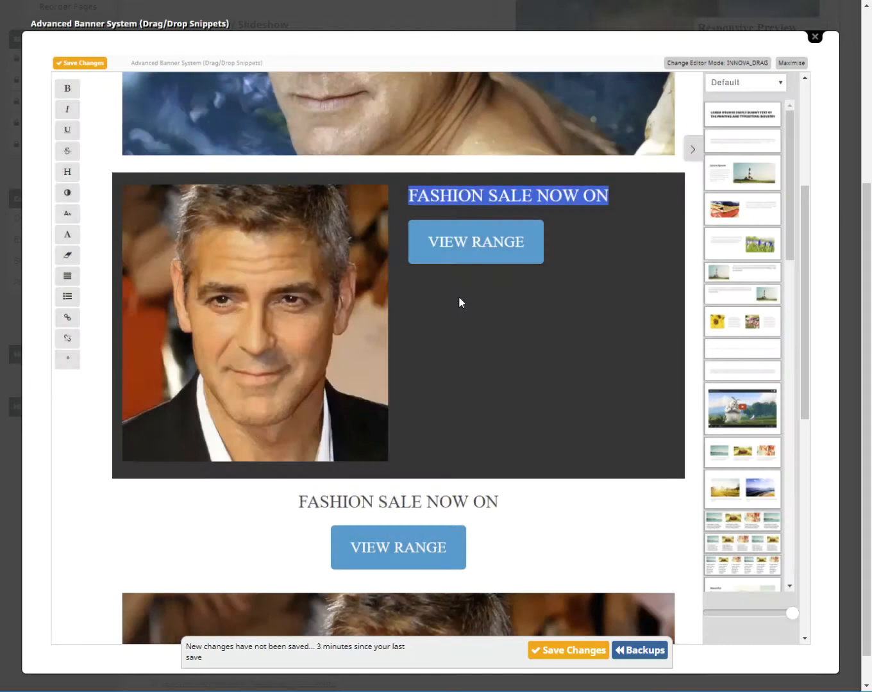
pyautogui.click(458, 303)
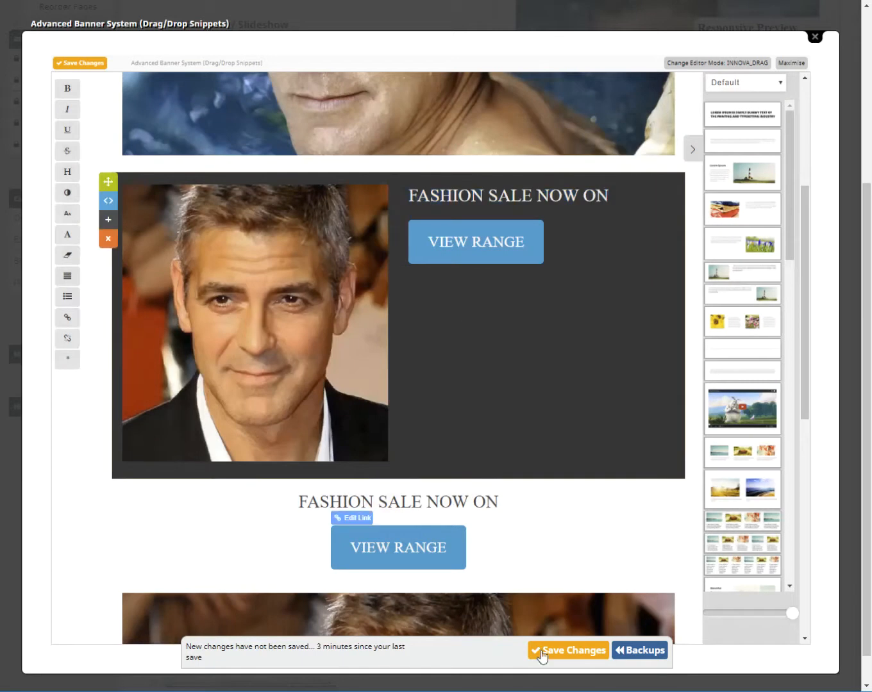
pyautogui.click(568, 652)
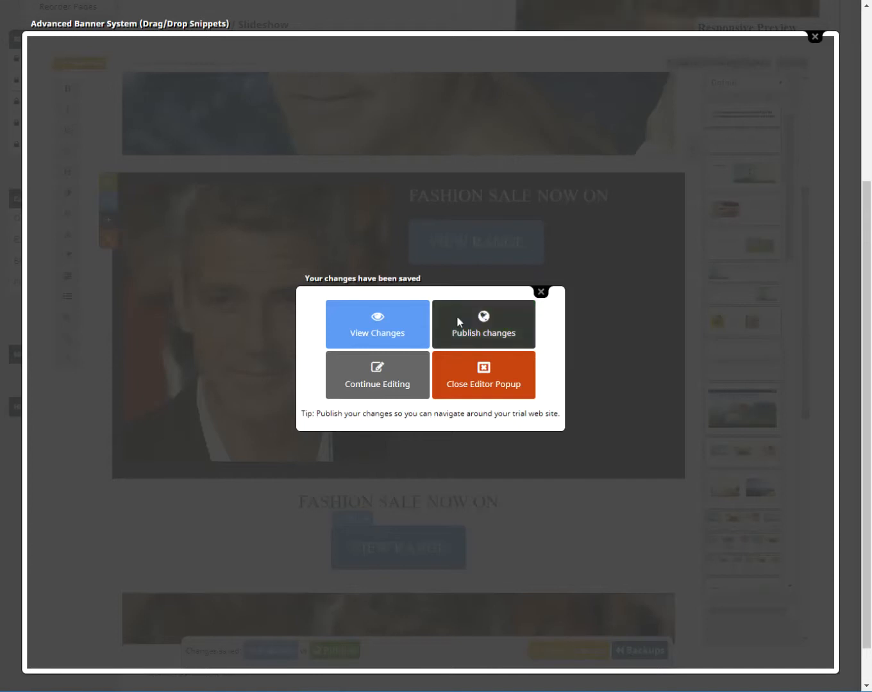
pyautogui.click(613, 332)
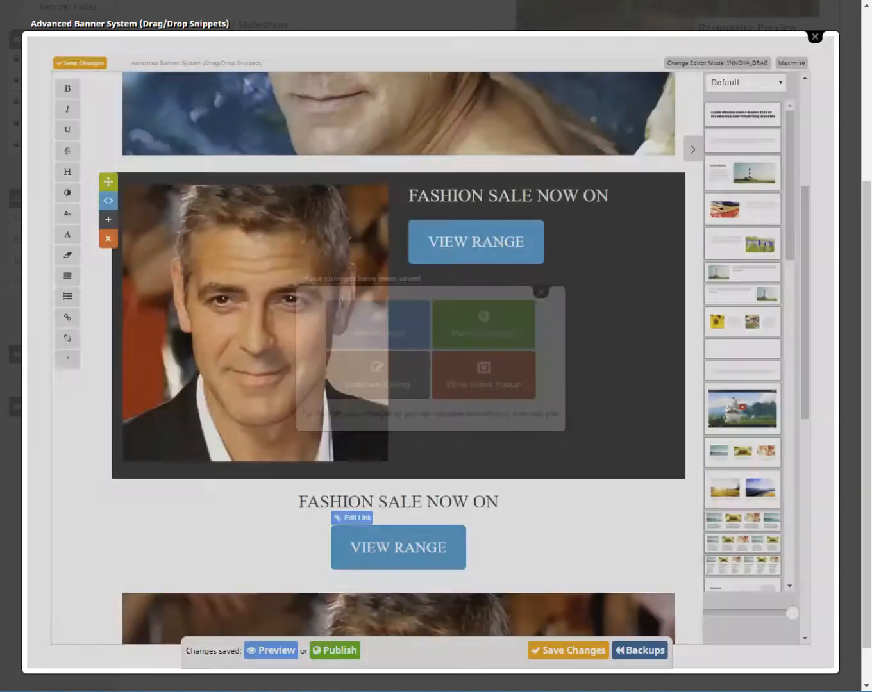
# Step: Refresh the website preview and advance the banner to check the dark image-beside-text slide, then return to the banner editor
pyautogui.hotkey('ctrl', 'Tab')
pyautogui.press('F5')
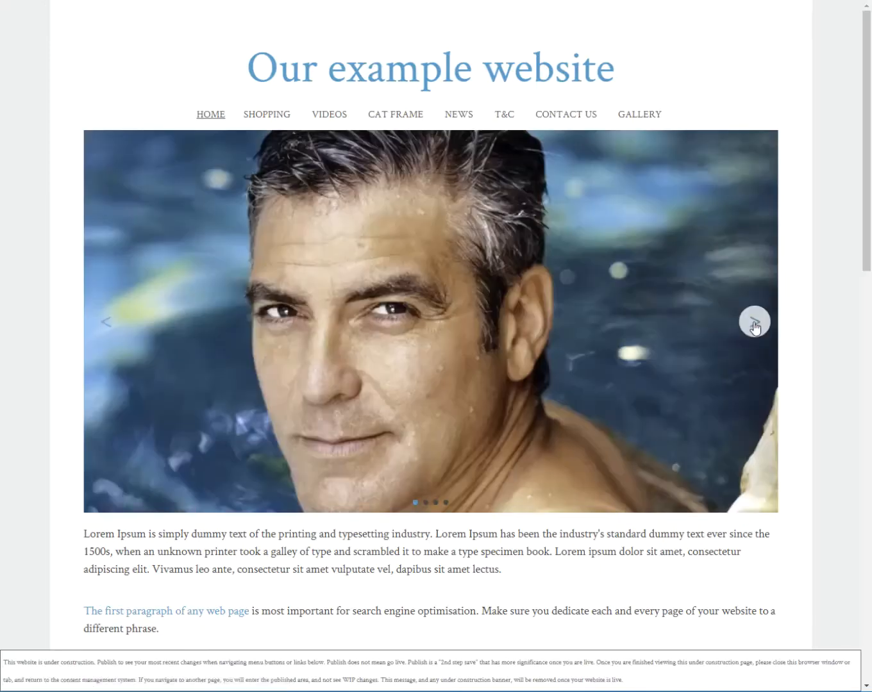
pyautogui.click(755, 322)
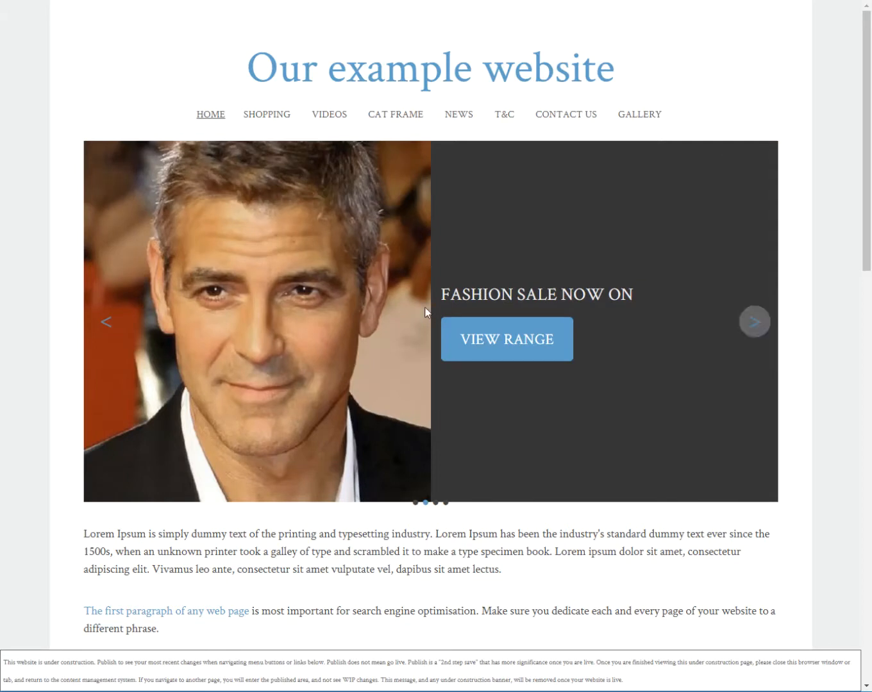
pyautogui.click(755, 325)
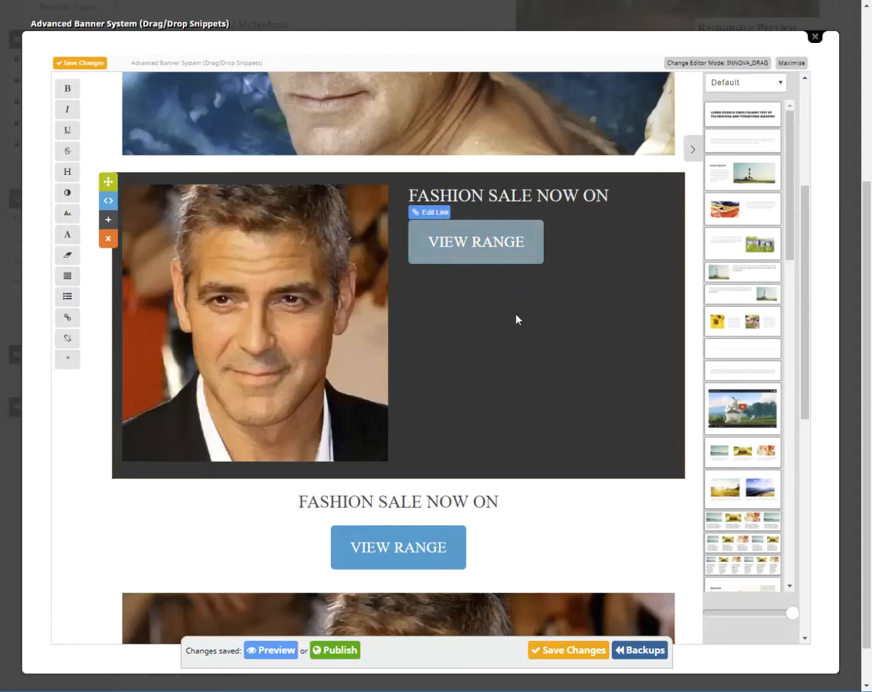
# Step: Center-align the FASHION SALE NOW ON heading and the VIEW RANGE button beside the image
pyautogui.click(609, 196)
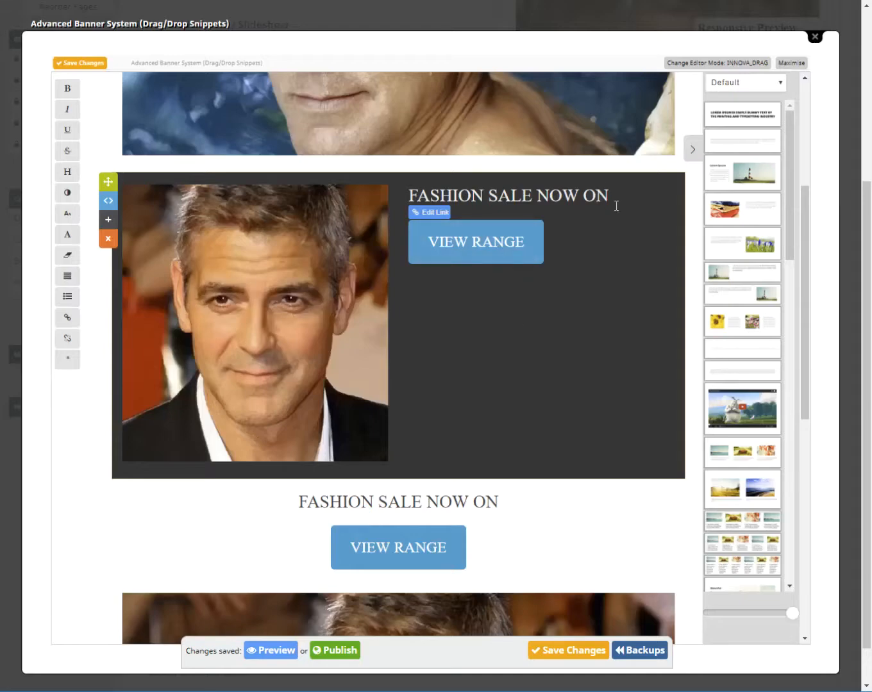
pyautogui.moveTo(608, 195); pyautogui.dragTo(408, 195)
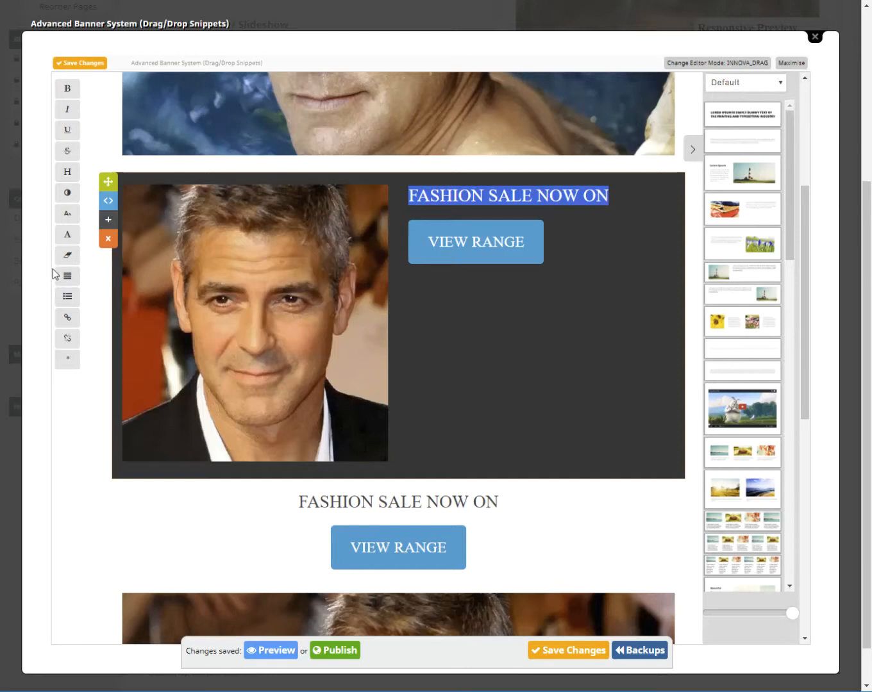
pyautogui.click(68, 276)
pyautogui.click(398, 343)
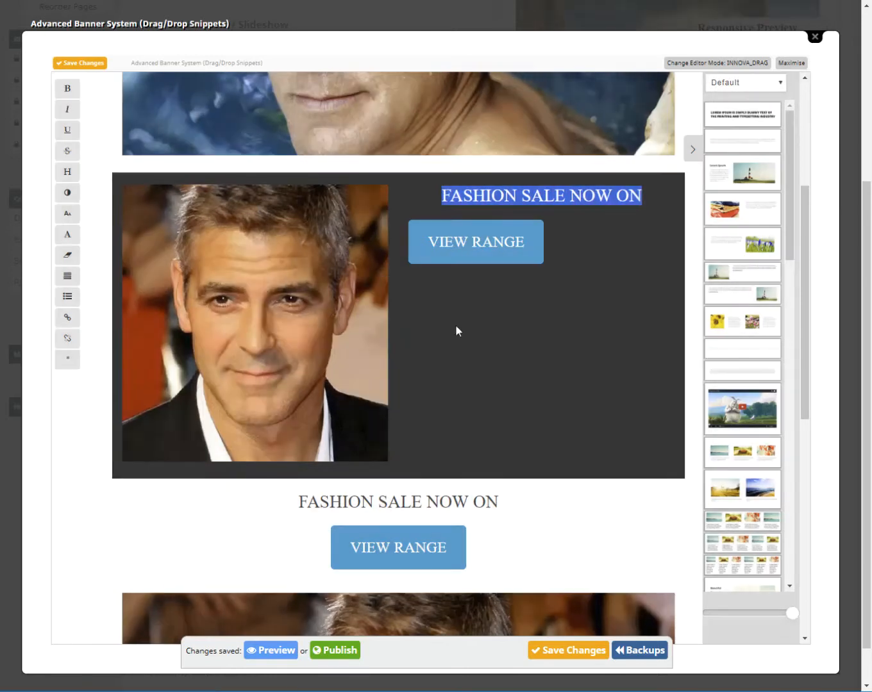
pyautogui.click(531, 247)
pyautogui.moveTo(528, 247); pyautogui.dragTo(386, 249)
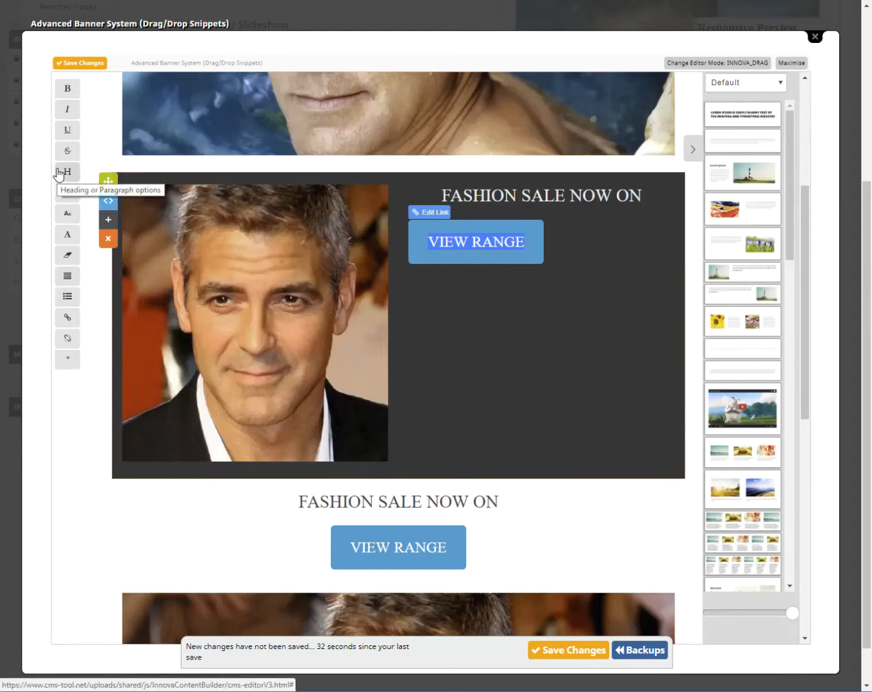
pyautogui.click(68, 278)
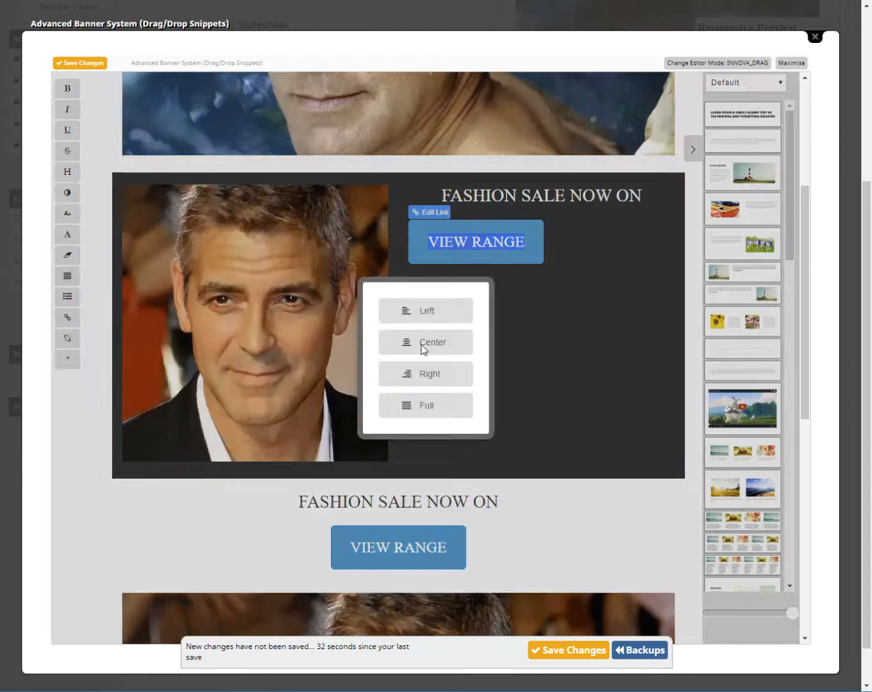
pyautogui.click(416, 346)
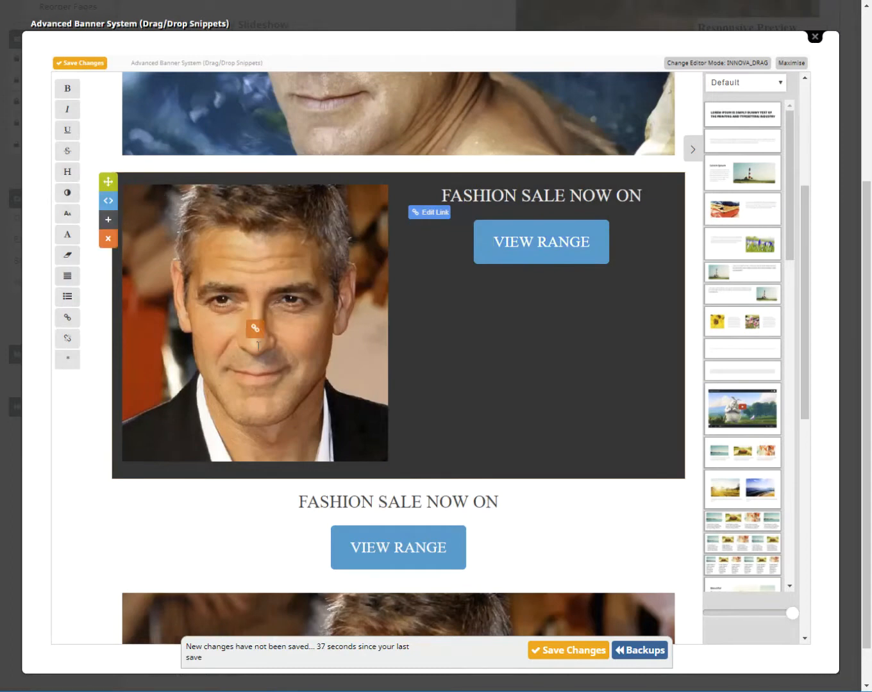
# Step: Open George-Clooney-pics.jpg from My Images for editing as the slide's replacement image, and set its resize option to 512x450 Medium
pyautogui.click(255, 329)
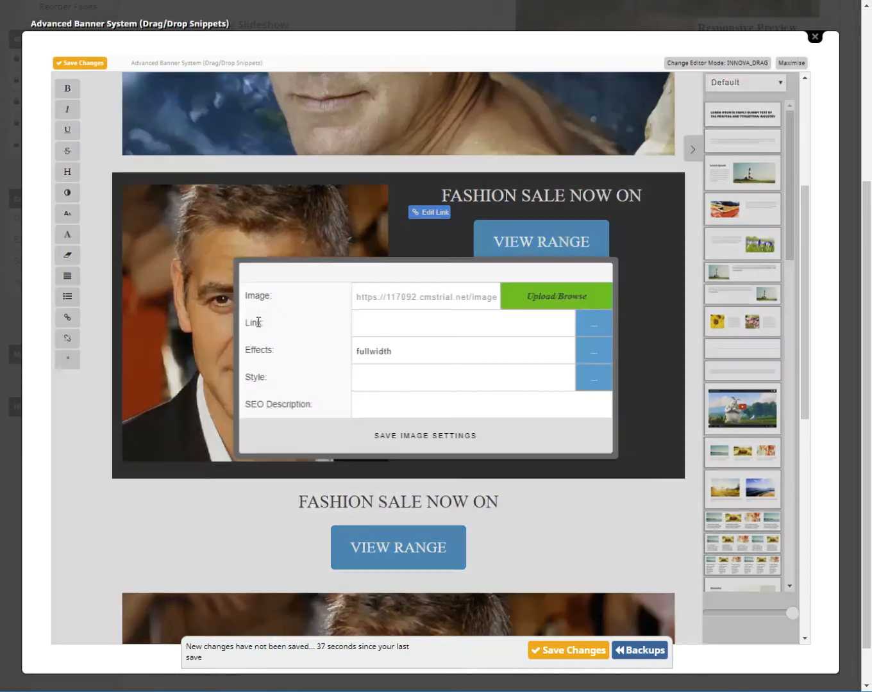
pyautogui.click(564, 297)
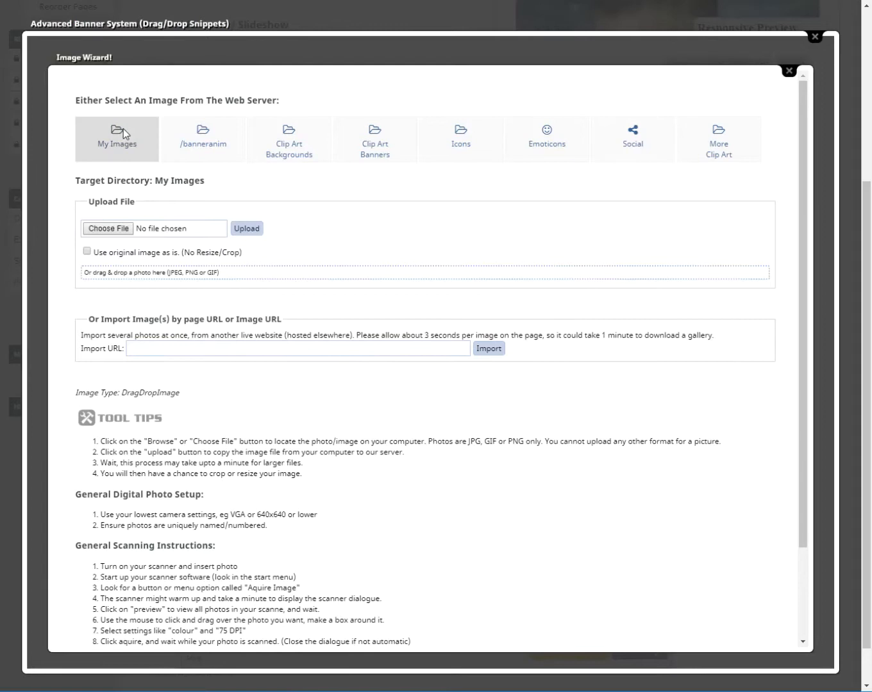
pyautogui.click(123, 132)
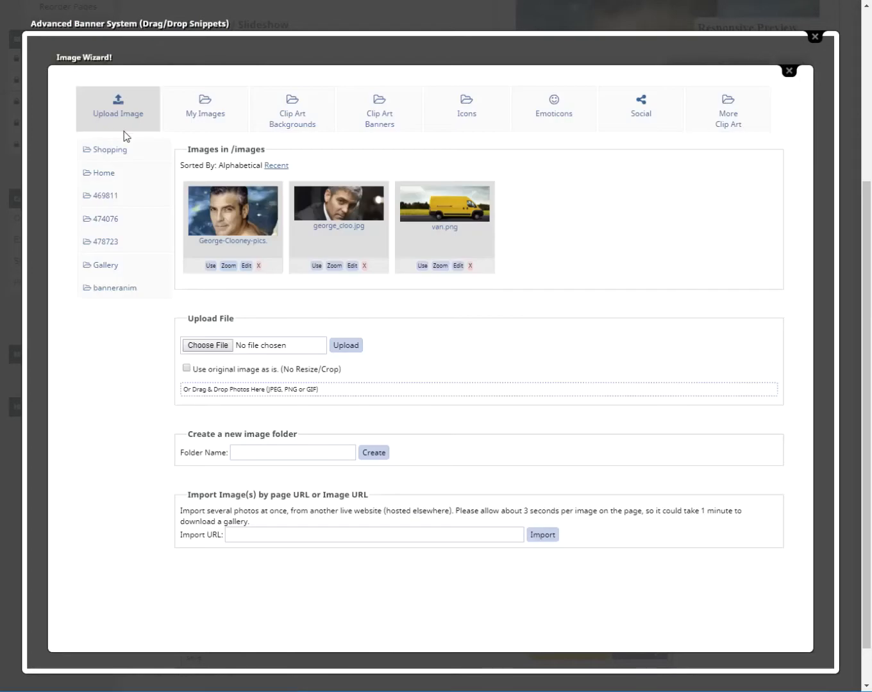
pyautogui.click(245, 266)
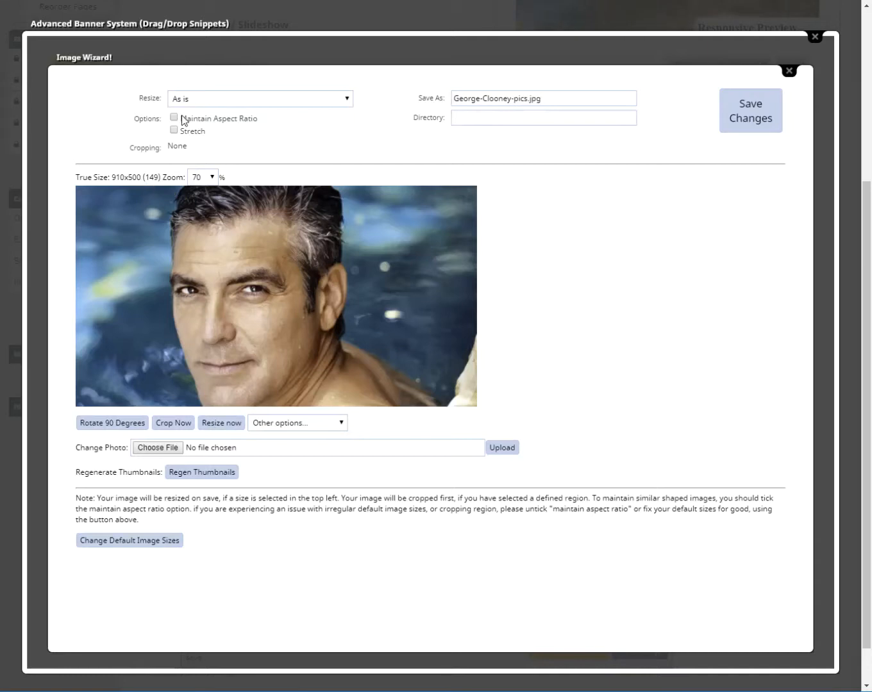
pyautogui.click(194, 99)
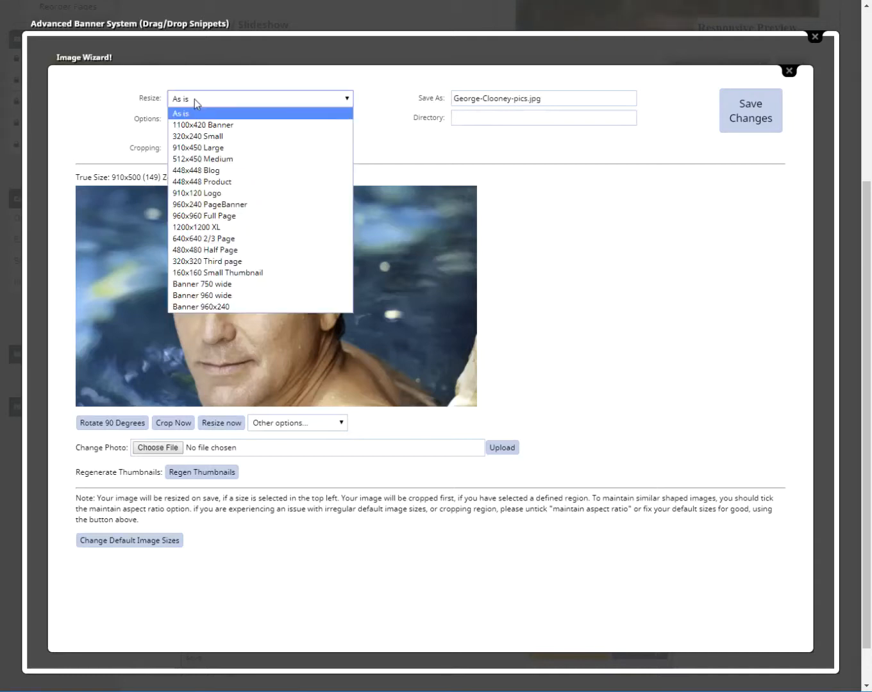
pyautogui.click(210, 160)
# Step: Frame a full-height crop region about 402x500 around the face in George-Clooney-pics.jpg
pyautogui.moveTo(298, 283); pyautogui.dragTo(241, 293)
pyautogui.moveTo(214, 225); pyautogui.dragTo(262, 224)
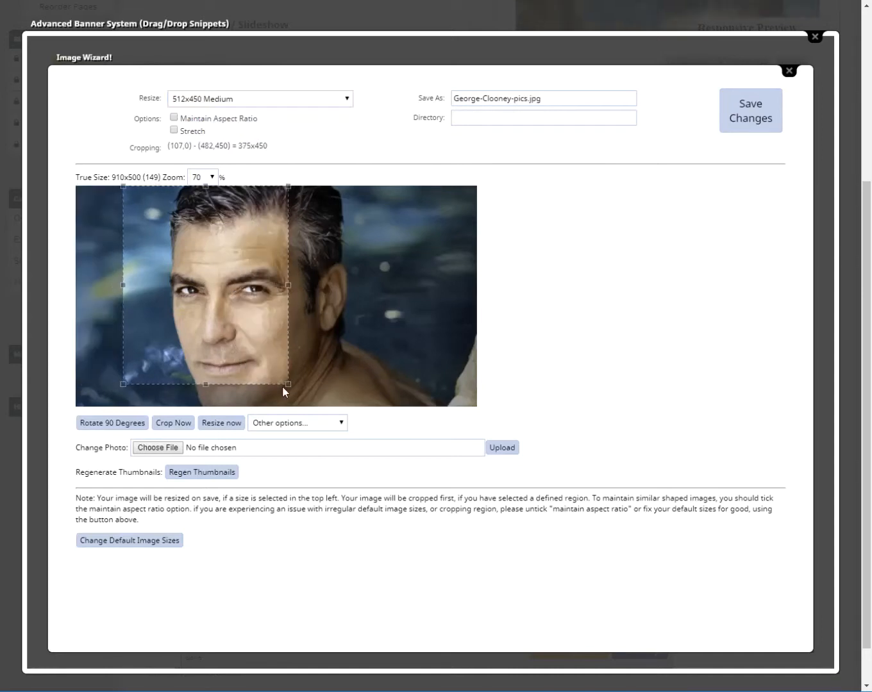
pyautogui.moveTo(286, 387); pyautogui.dragTo(303, 426)
pyautogui.moveTo(266, 392); pyautogui.dragTo(276, 393)
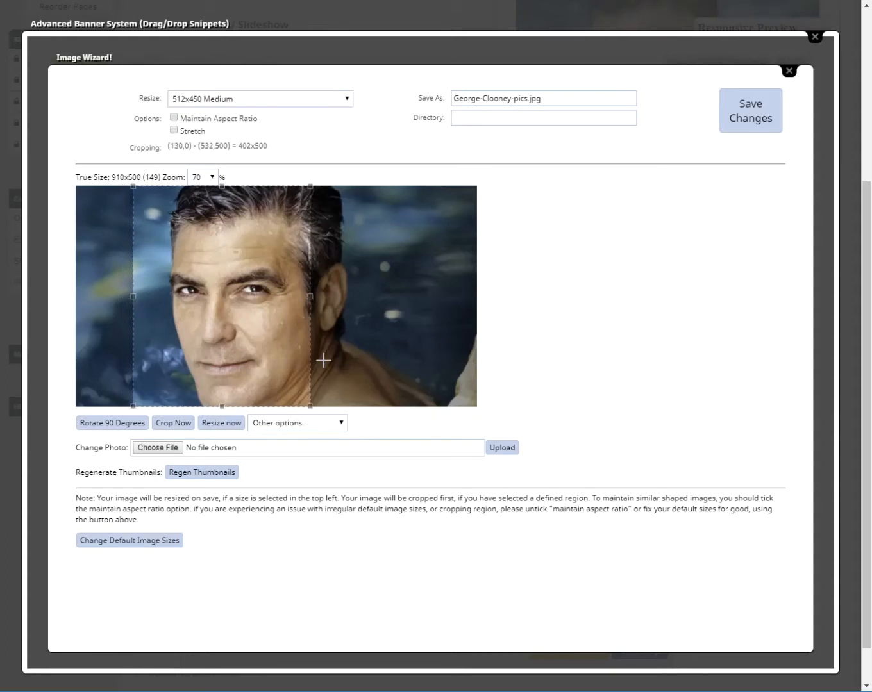
# Step: Save the cropped image as George-Clooney-pics2.jpg, apply it to the image-beside-text slide, and save the banner changes
pyautogui.click(527, 103)
pyautogui.write('2')
pyautogui.click(748, 108)
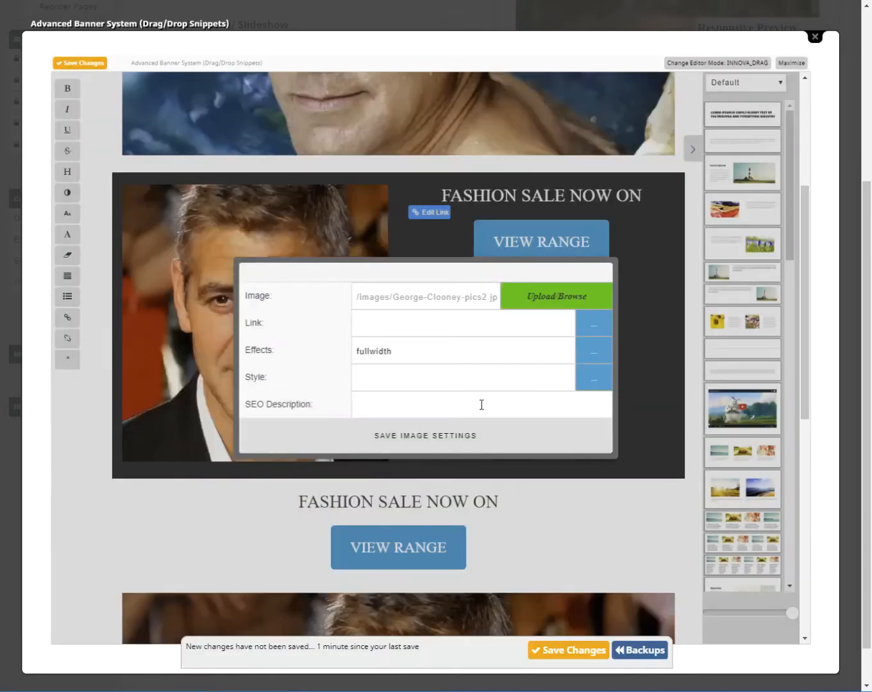
pyautogui.click(411, 438)
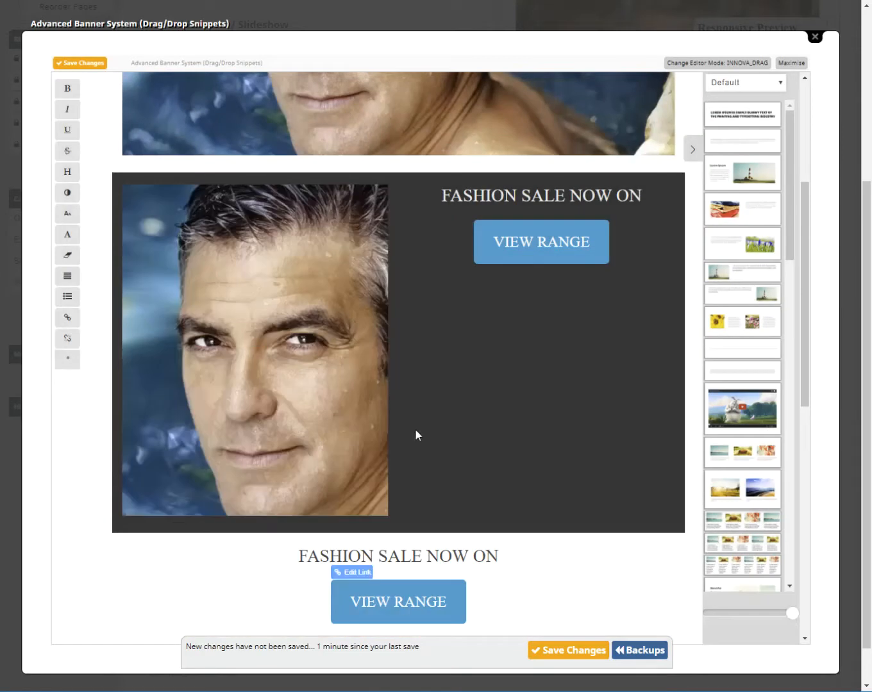
pyautogui.click(568, 658)
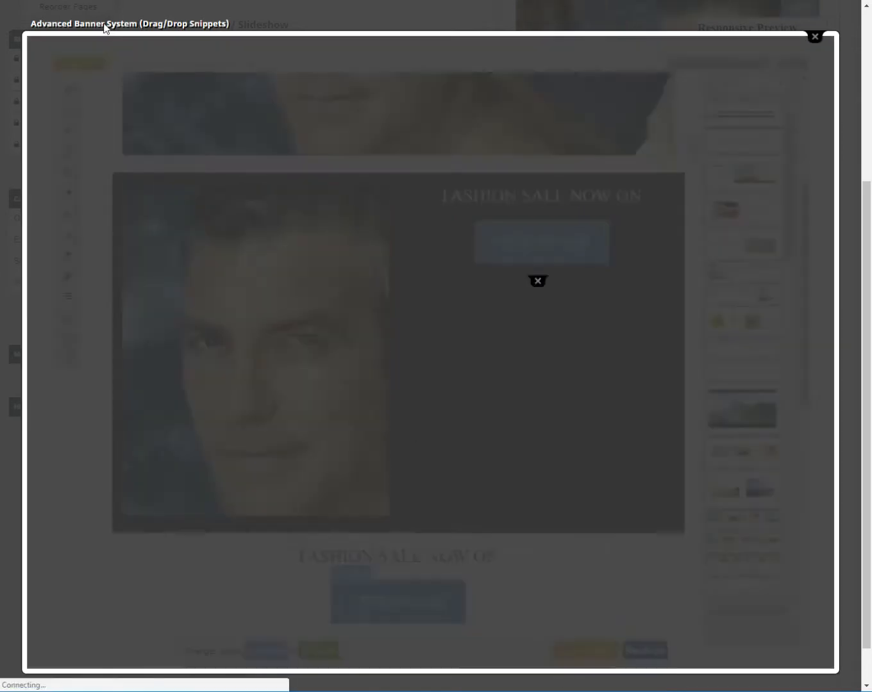
# Step: Reload the website preview and go through the banner slides to check the replaced image and centered text, returning to the editor
pyautogui.click(96, 1)
pyautogui.click(44, 1)
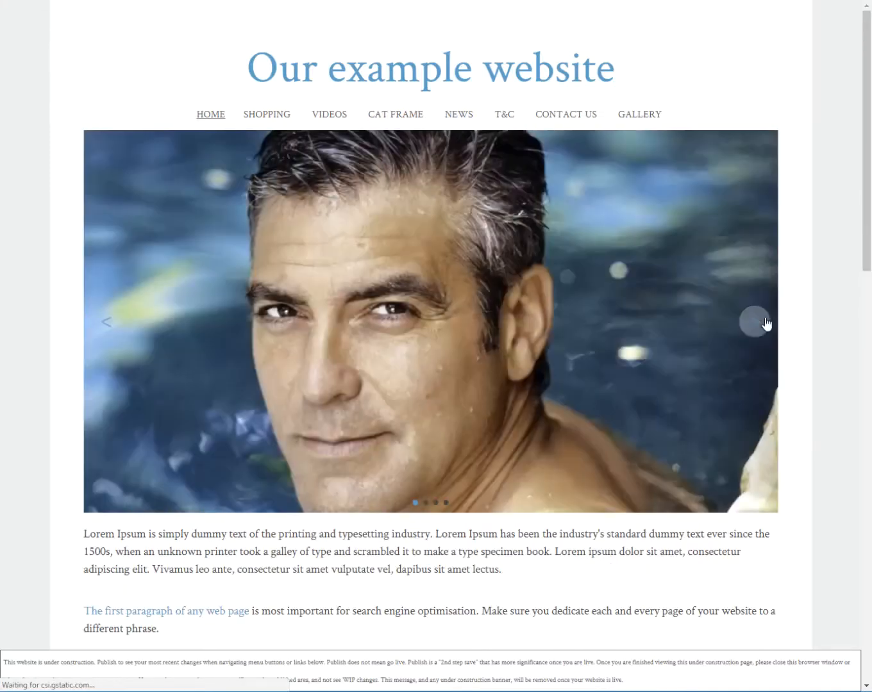
pyautogui.click(755, 323)
pyautogui.click(755, 323)
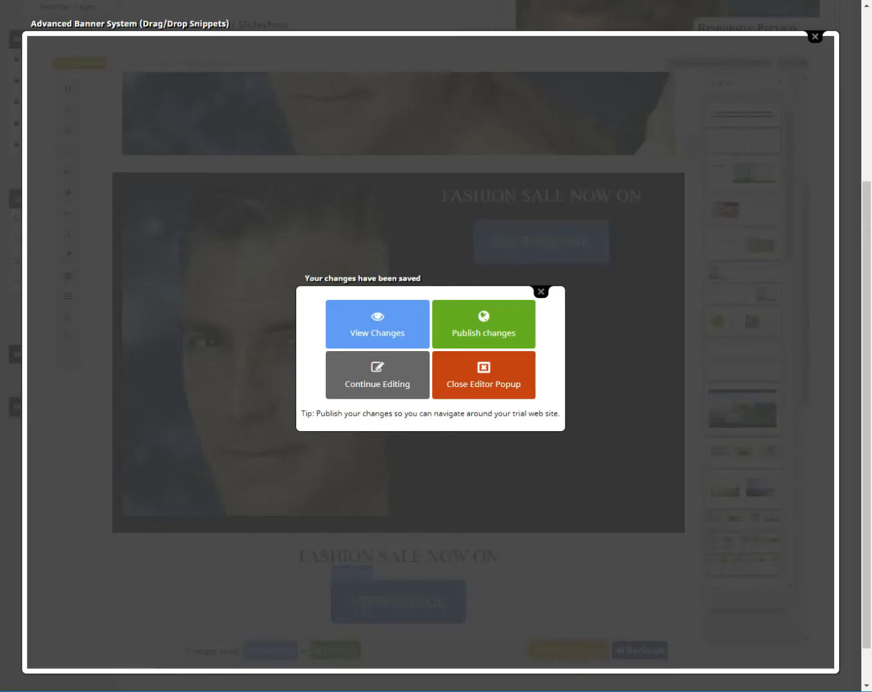
# Step: Move the plain FASHION SALE NOW ON text slide above the dark slide and the full-width image to make it first, and save the banner
pyautogui.click(104, 159)
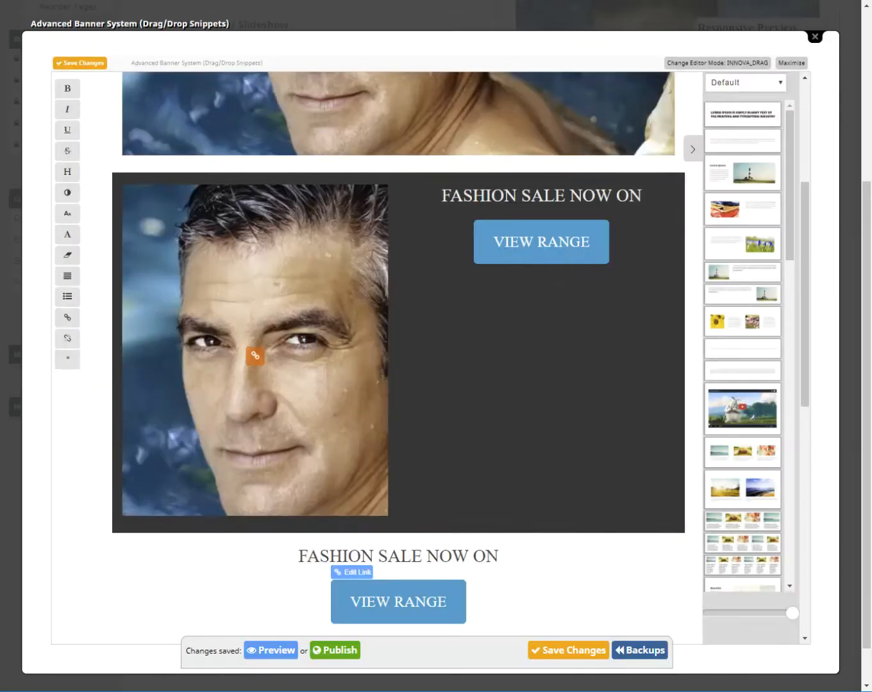
pyautogui.scroll(4, 219, 262)
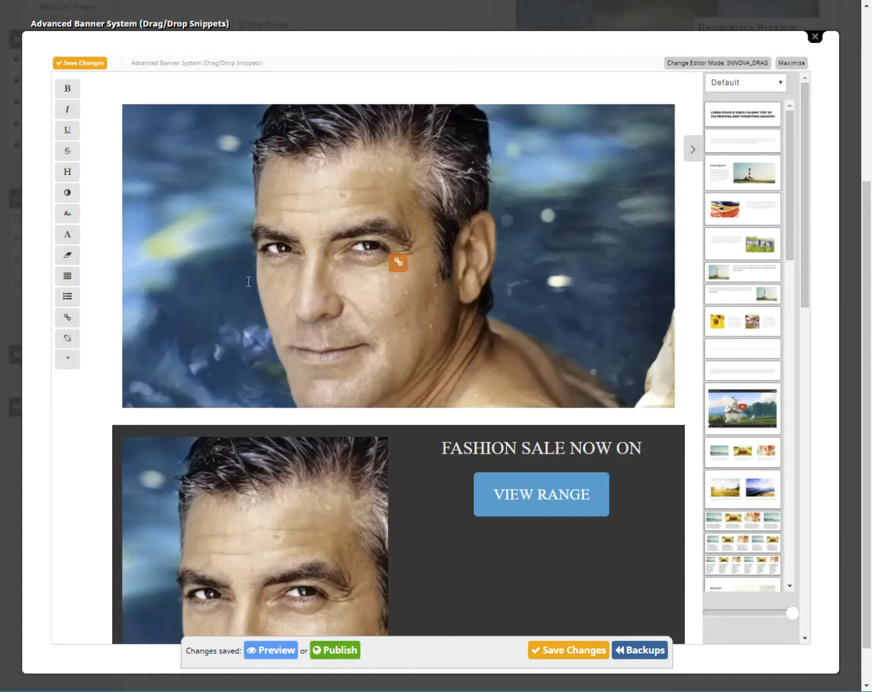
pyautogui.scroll(-6, 247, 280)
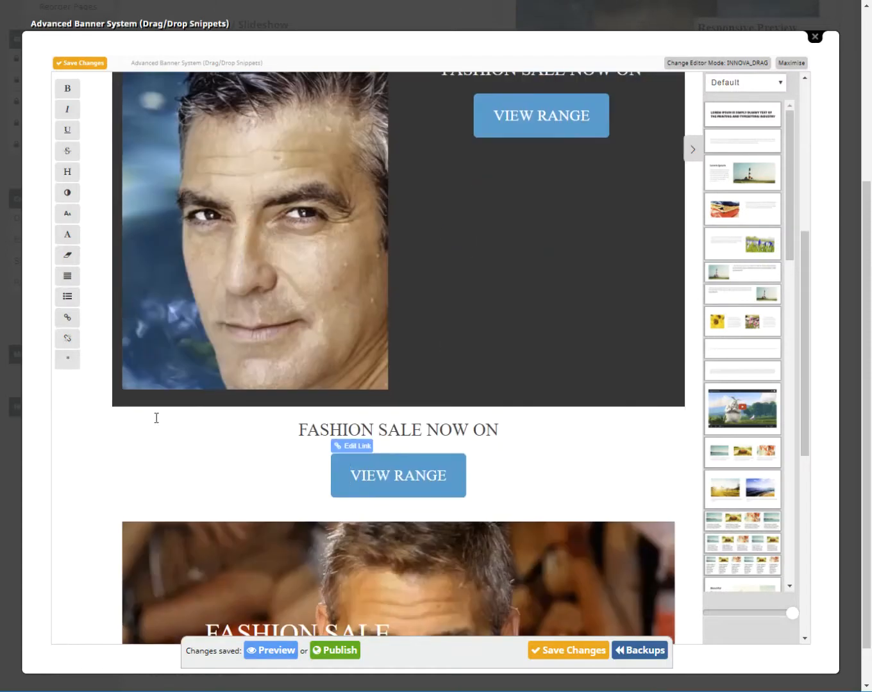
pyautogui.moveTo(173, 447)
pyautogui.moveTo(111, 417); pyautogui.dragTo(124, 126)
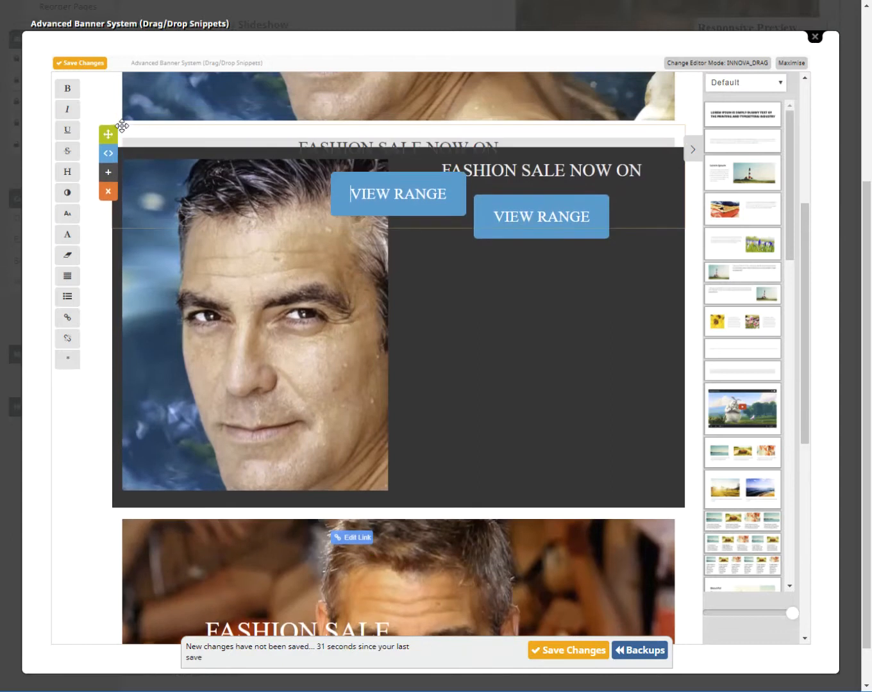
pyautogui.scroll(5, 128, 441)
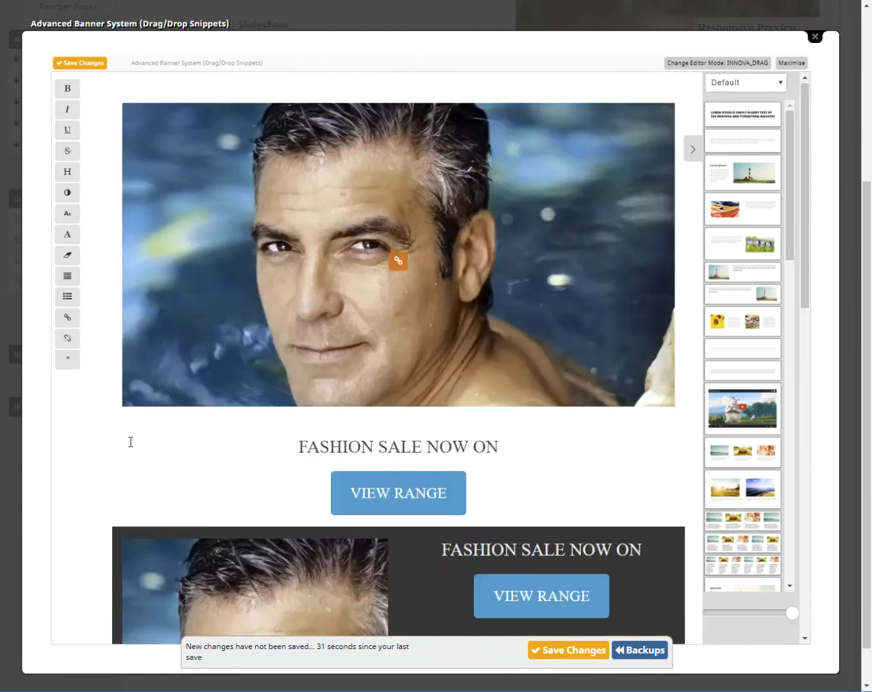
pyautogui.click(177, 437)
pyautogui.moveTo(107, 435); pyautogui.dragTo(104, 140)
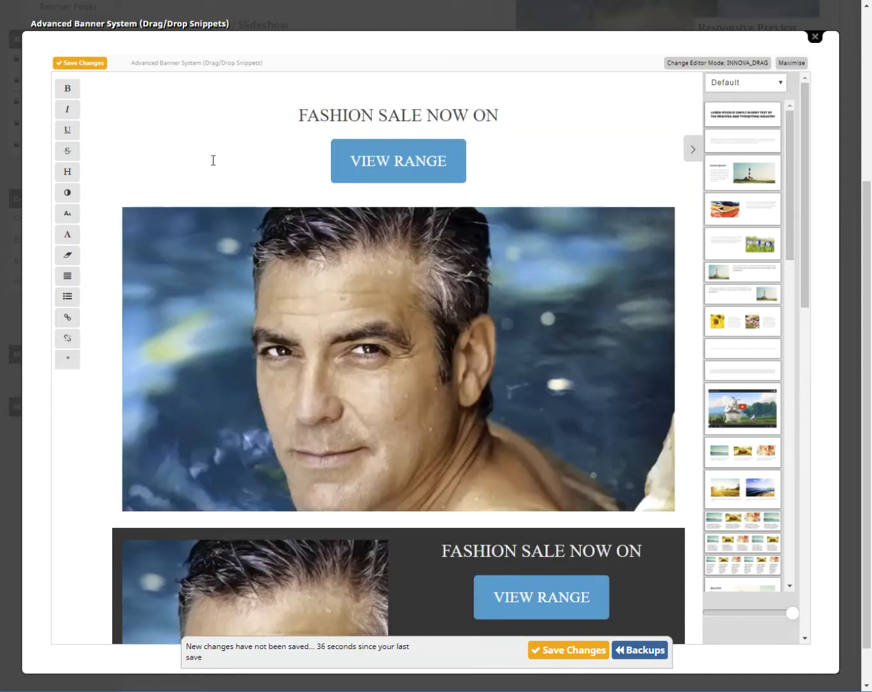
pyautogui.click(574, 651)
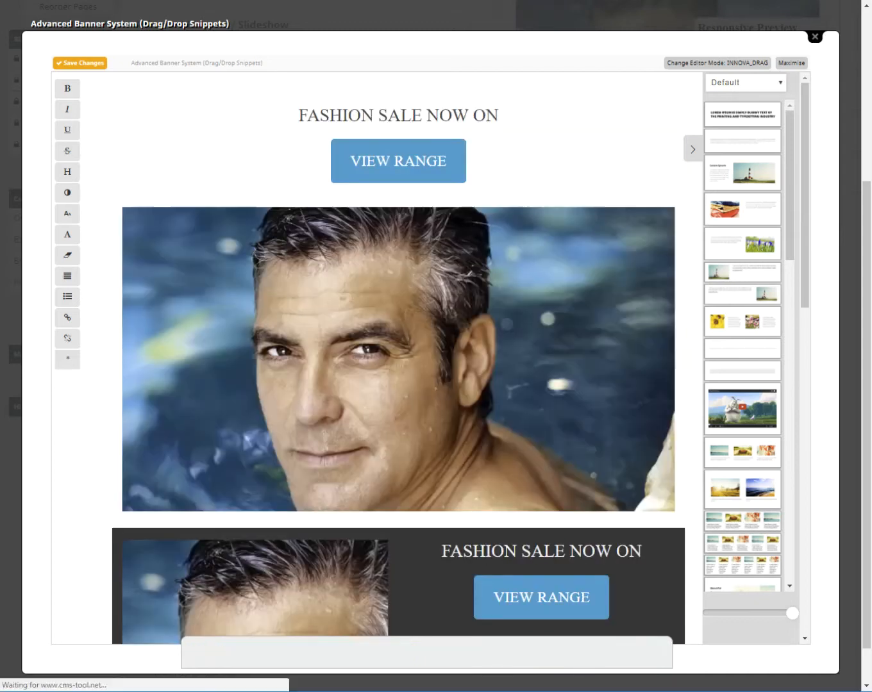
# Step: Reload the website preview and go through the banner slides to check how the leading text slide affects the banner's height
pyautogui.hotkey('ctrl', 'Tab')
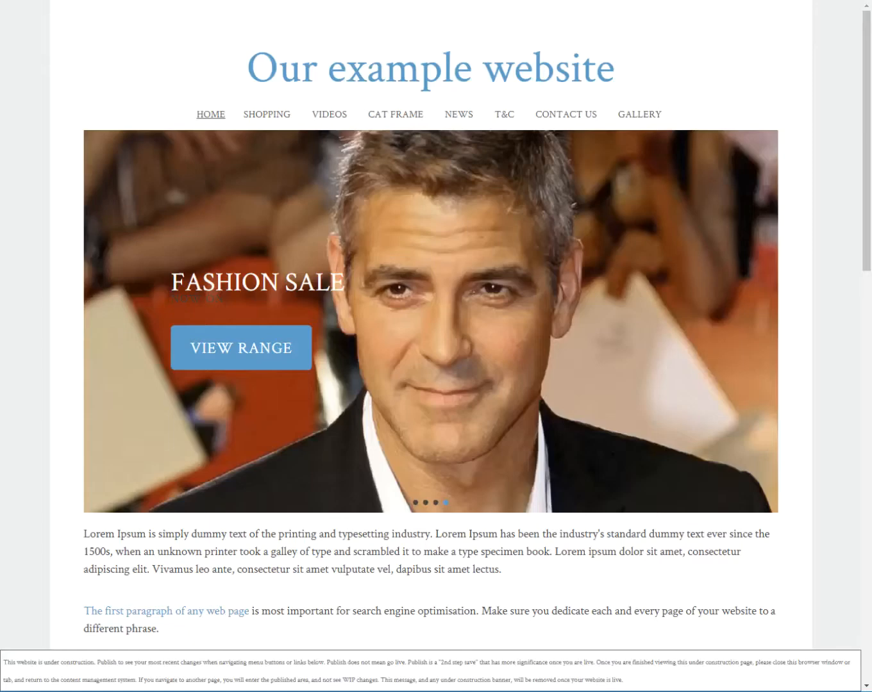
pyautogui.press('F5')
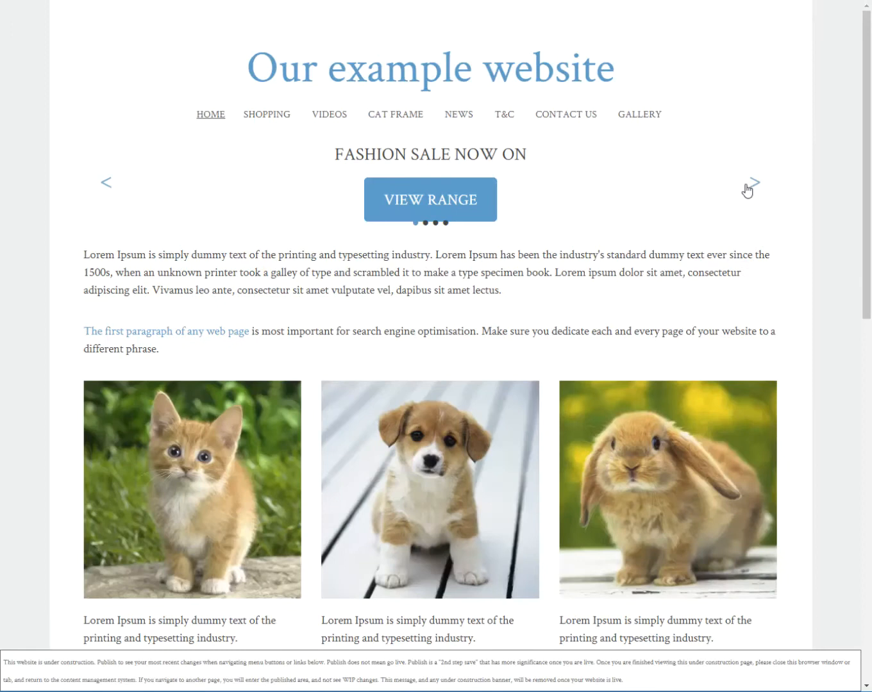
pyautogui.click(748, 187)
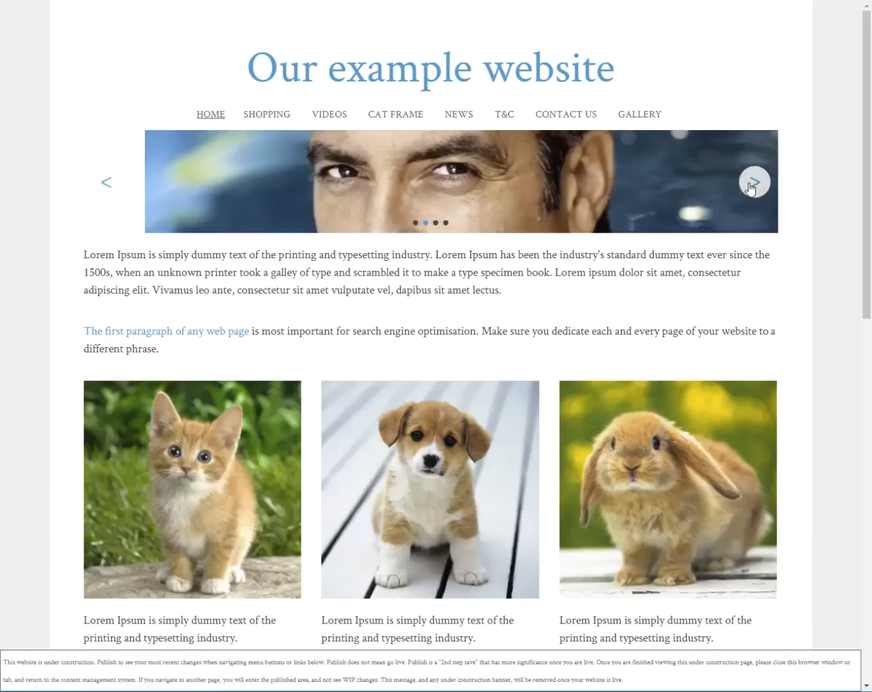
pyautogui.click(755, 185)
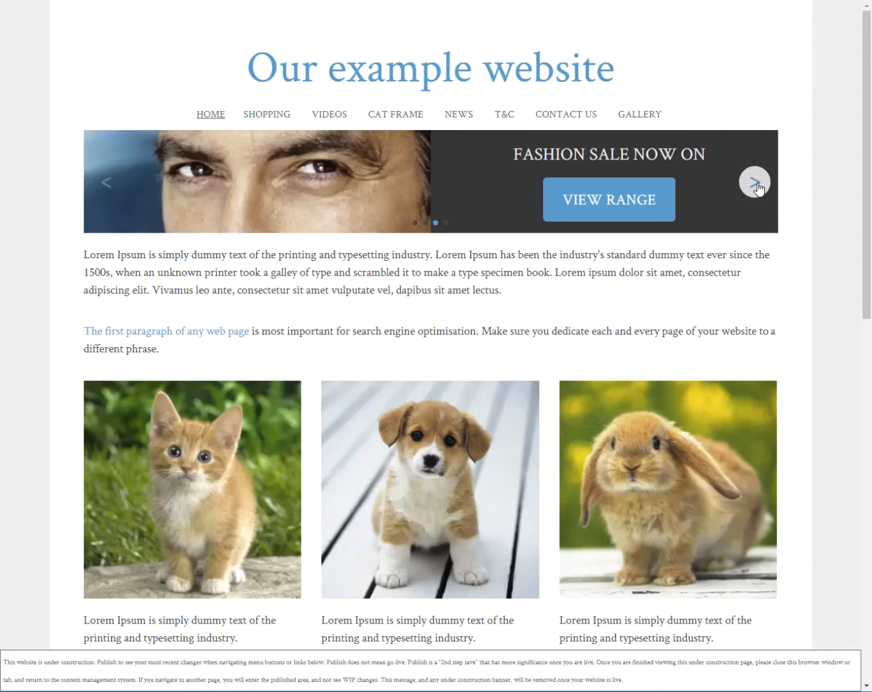
pyautogui.click(757, 186)
pyautogui.click(757, 186)
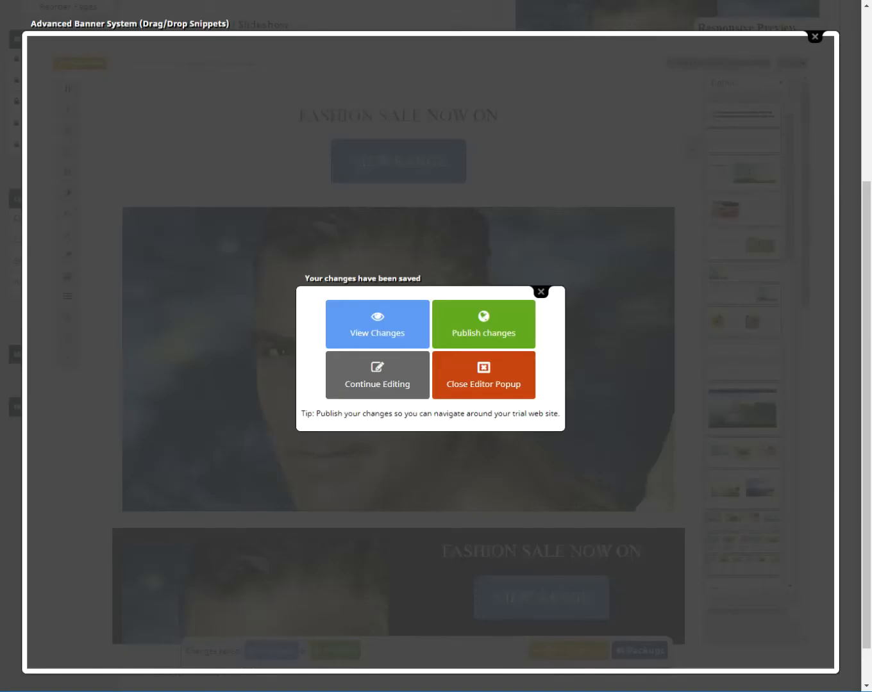
# Step: Add two blank lines above the plain text slide's heading and two below its VIEW RANGE button, save the banner, and check the website preview
pyautogui.click(204, 139)
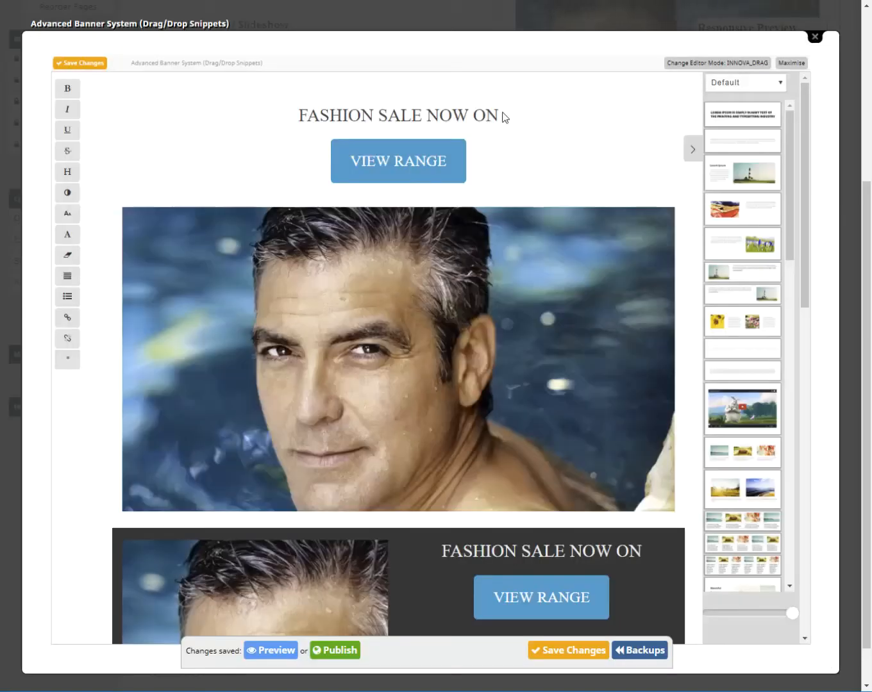
pyautogui.click(300, 122)
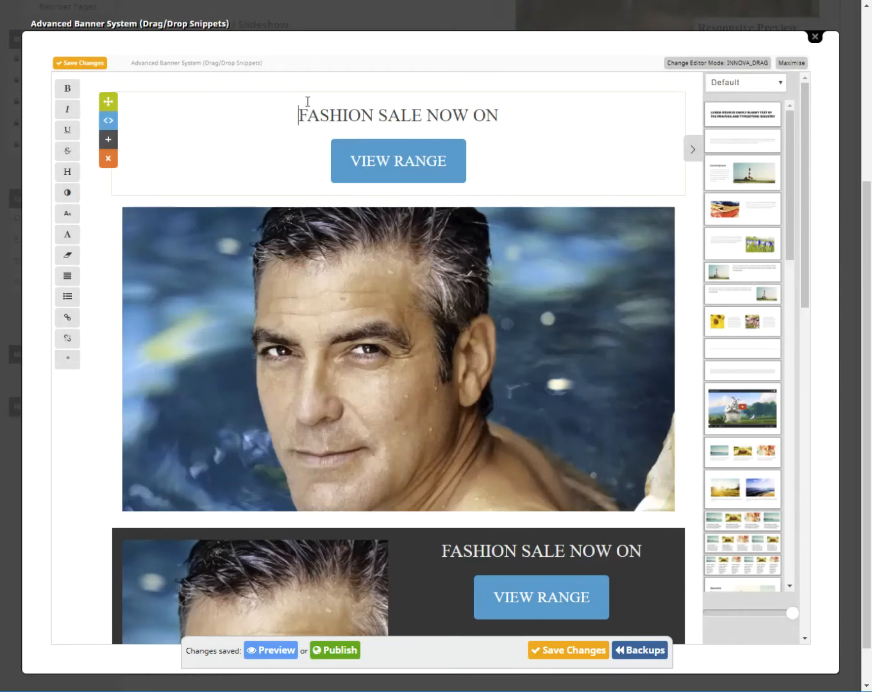
pyautogui.press('Return')
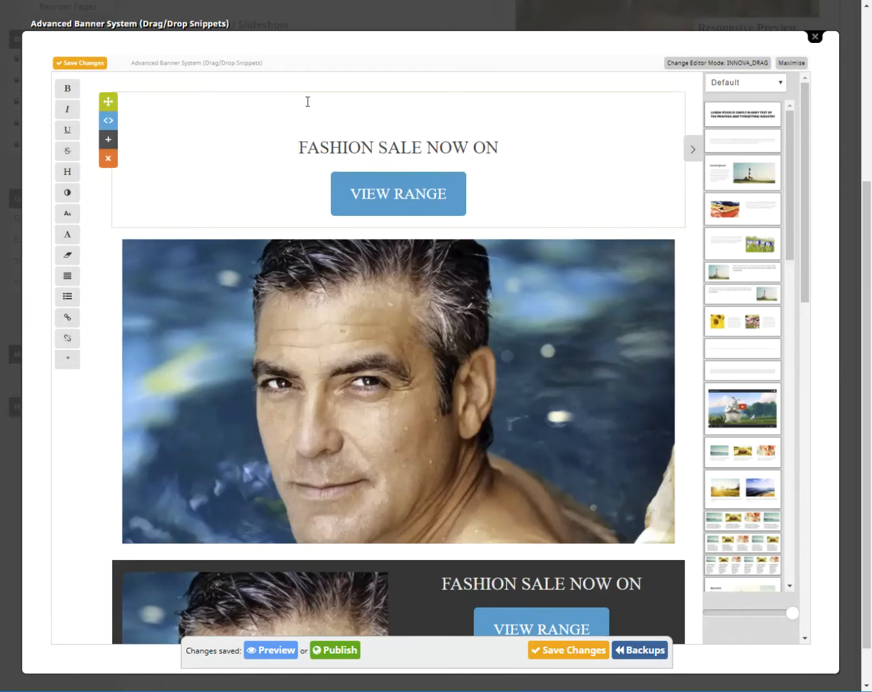
pyautogui.click(395, 116)
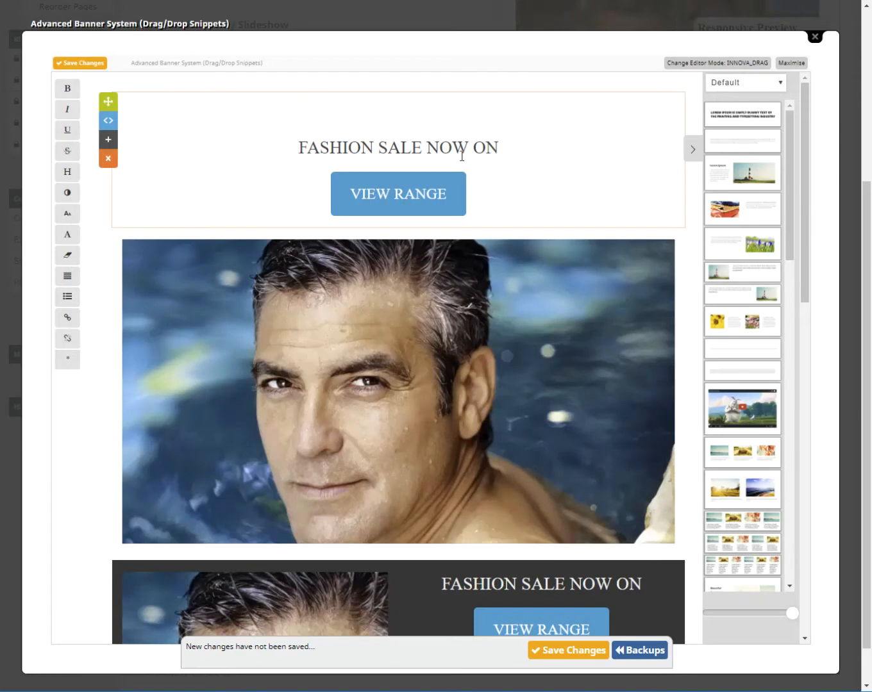
pyautogui.click(483, 202)
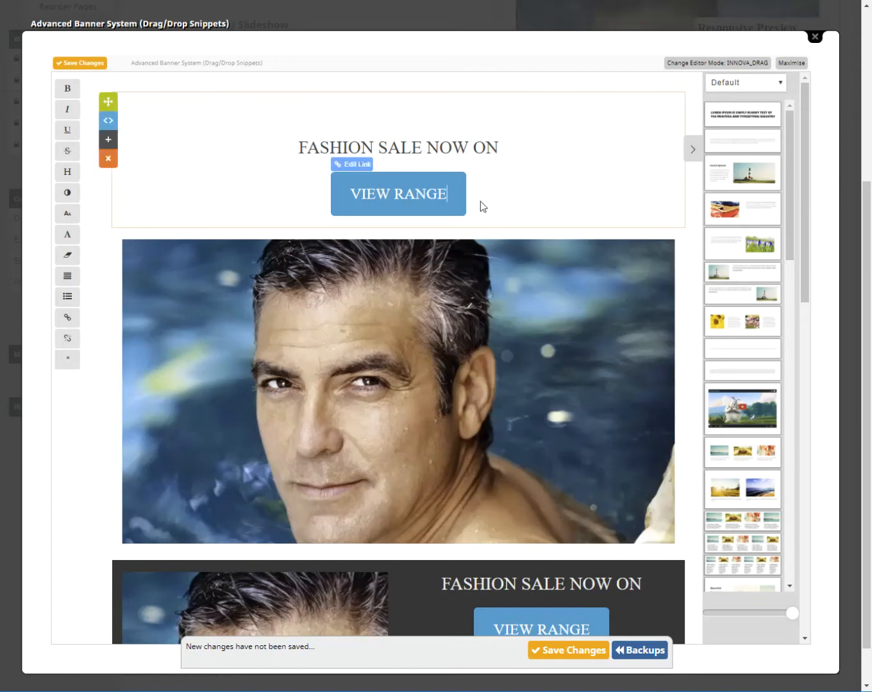
pyautogui.press('Return')
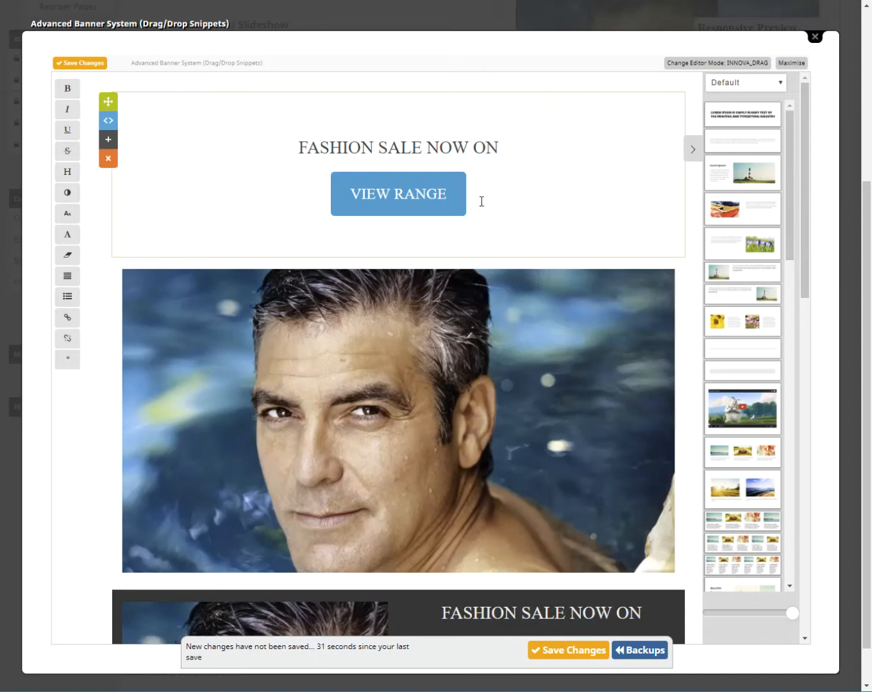
pyautogui.press('Return')
pyautogui.click(420, 114)
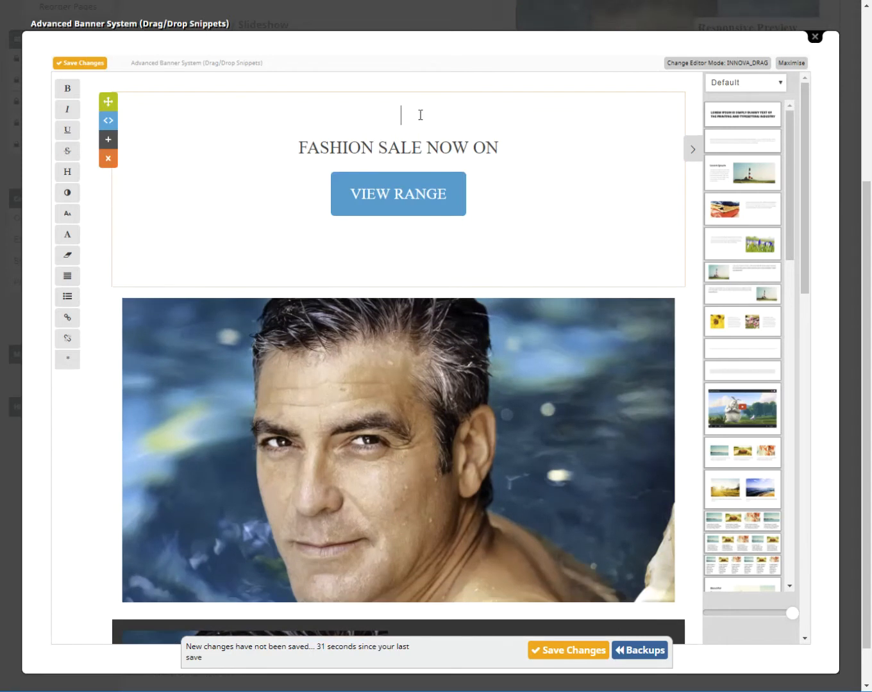
pyautogui.press('Return')
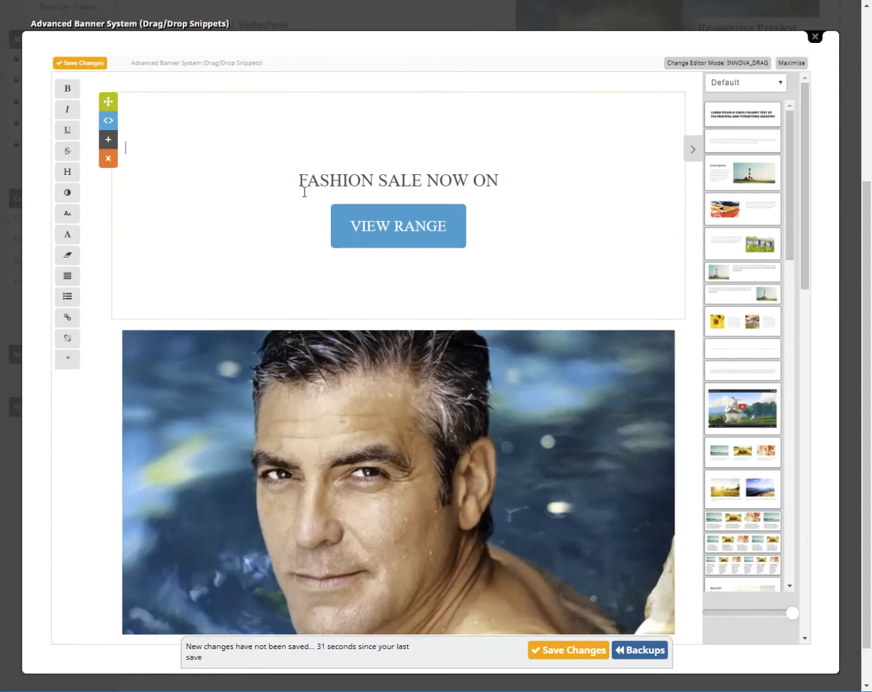
pyautogui.click(74, 65)
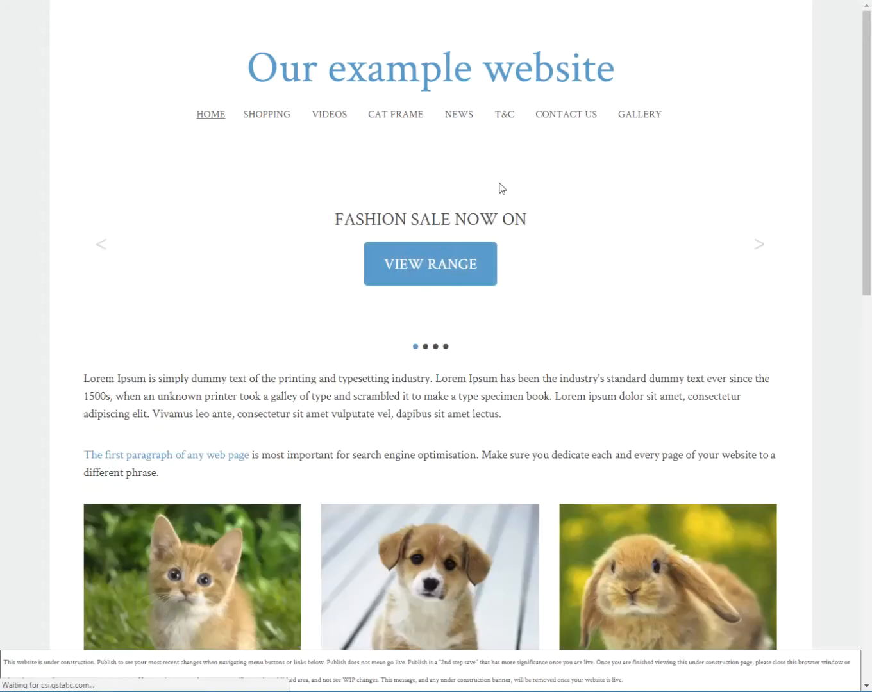
pyautogui.click(754, 249)
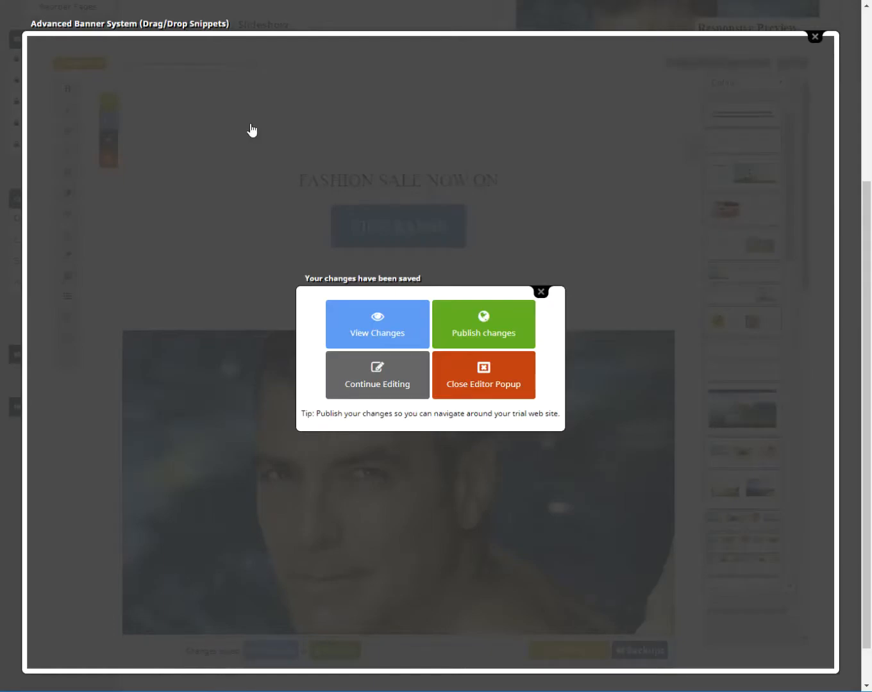
# Step: Move the full-width image slide back above the plain text slide as the first slide, and save the banner
pyautogui.click(226, 147)
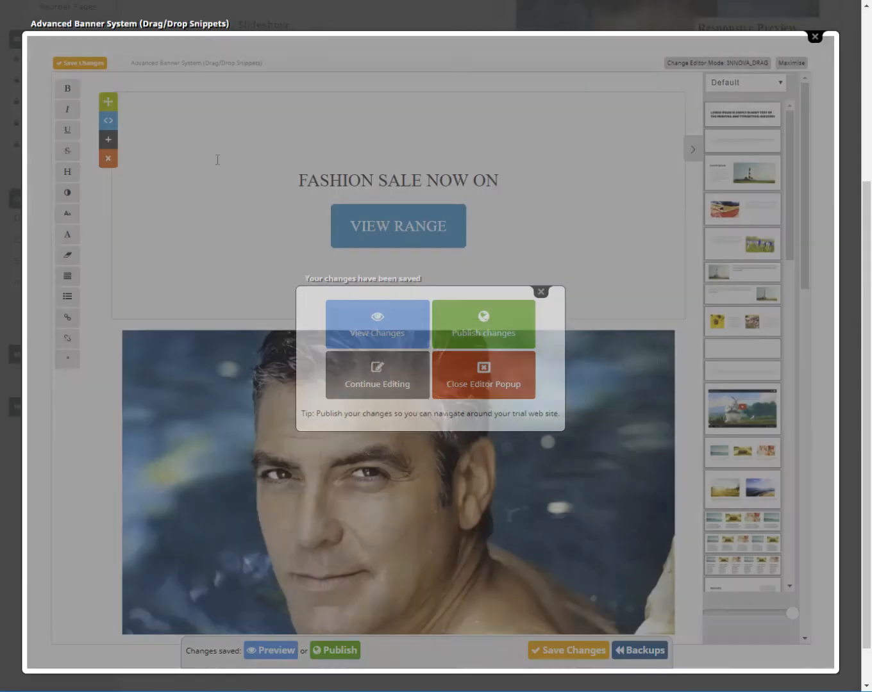
pyautogui.moveTo(108, 330); pyautogui.dragTo(107, 301)
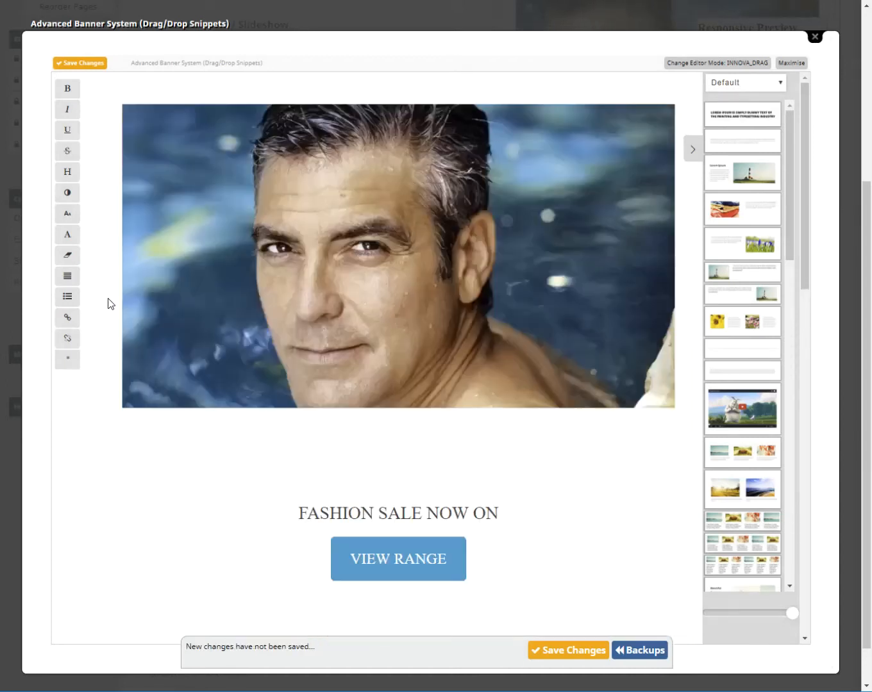
pyautogui.click(564, 652)
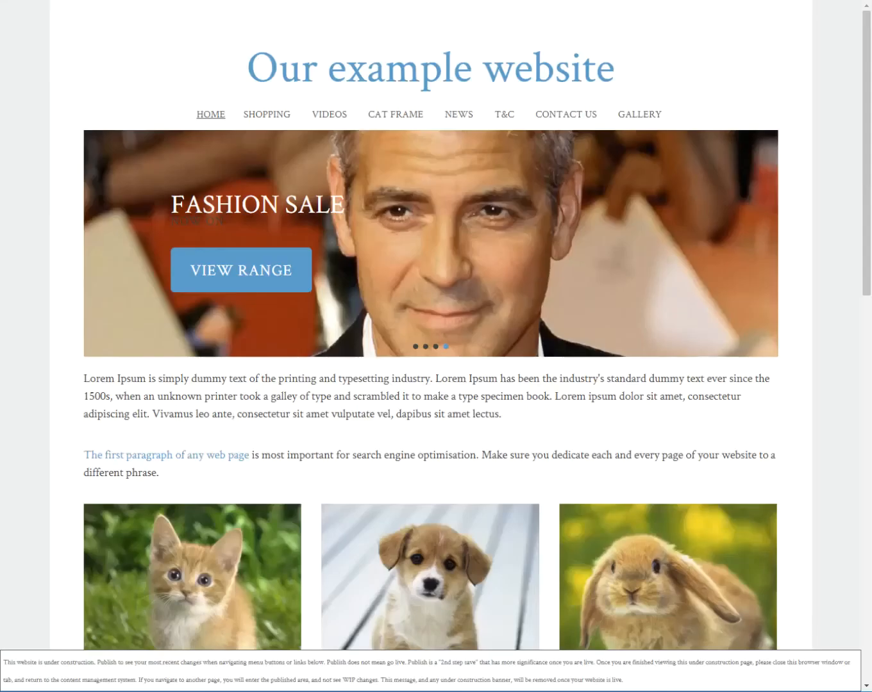
# Step: Reload the website preview and cycle through all the banner slides to check their height and the vertical placement of the text
pyautogui.press('F5')
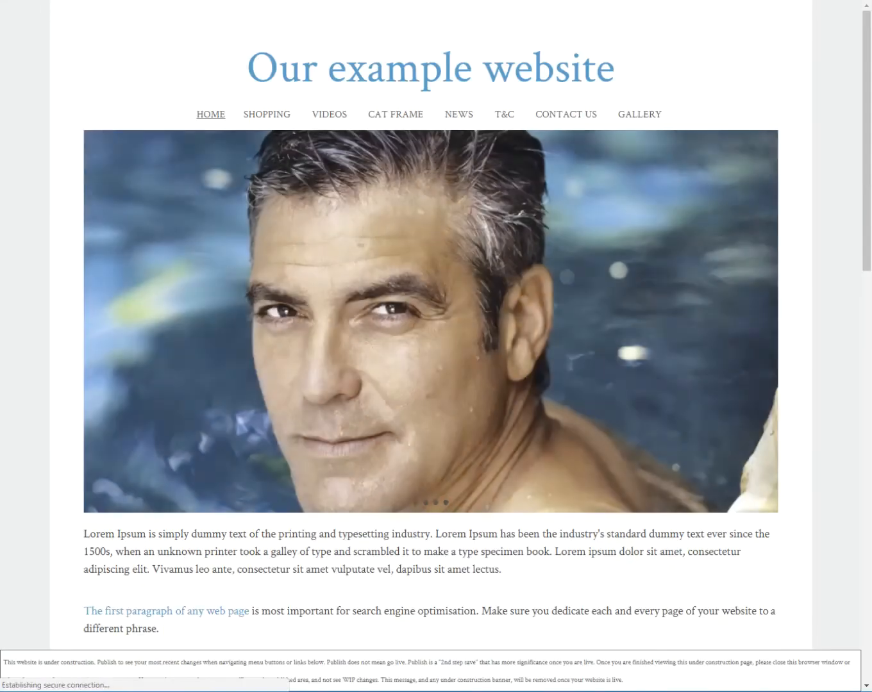
pyautogui.click(755, 323)
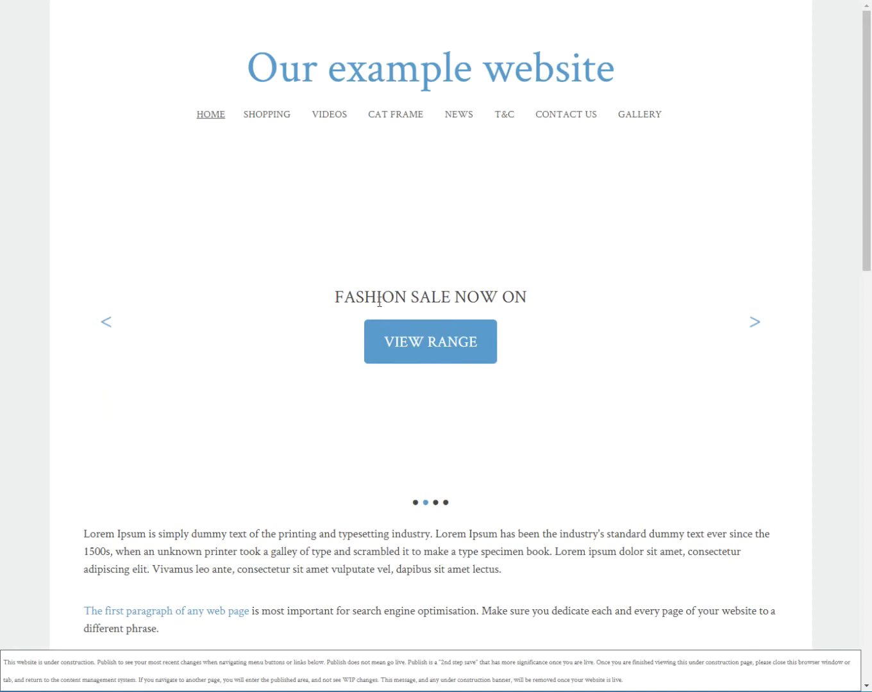
pyautogui.moveTo(410, 302); pyautogui.dragTo(481, 301)
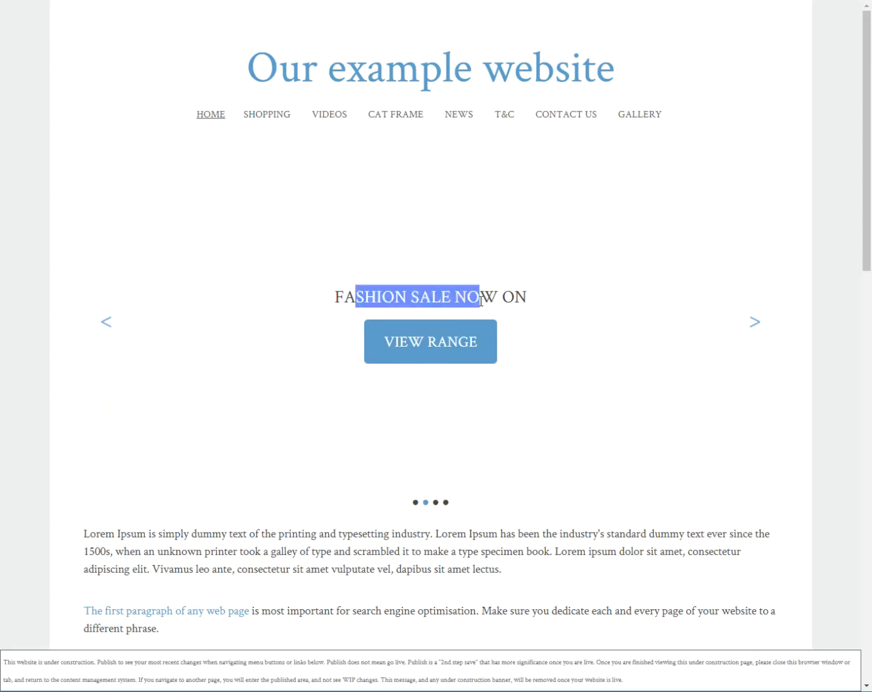
pyautogui.click(754, 322)
pyautogui.click(754, 322)
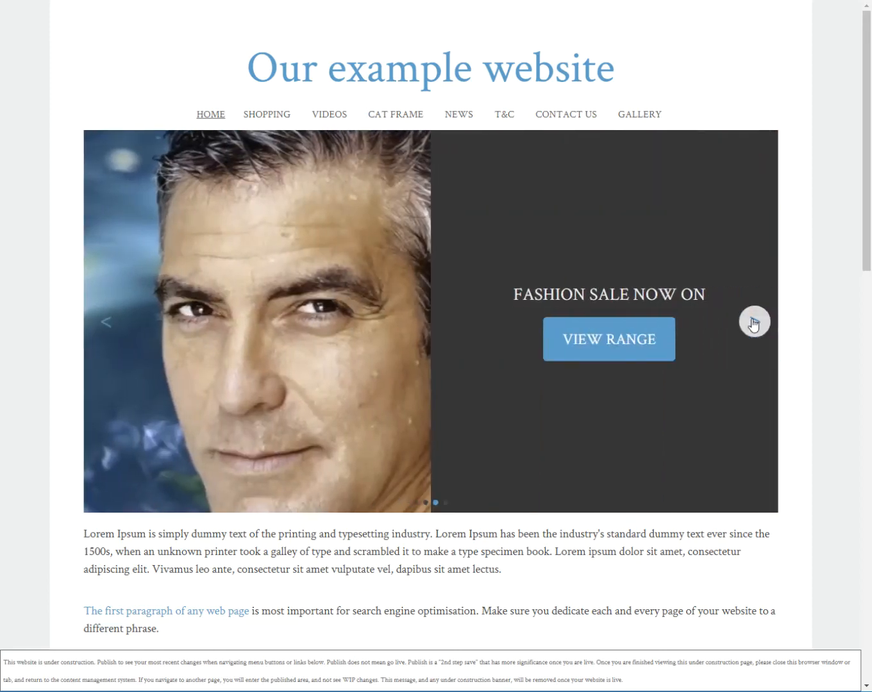
pyautogui.click(754, 321)
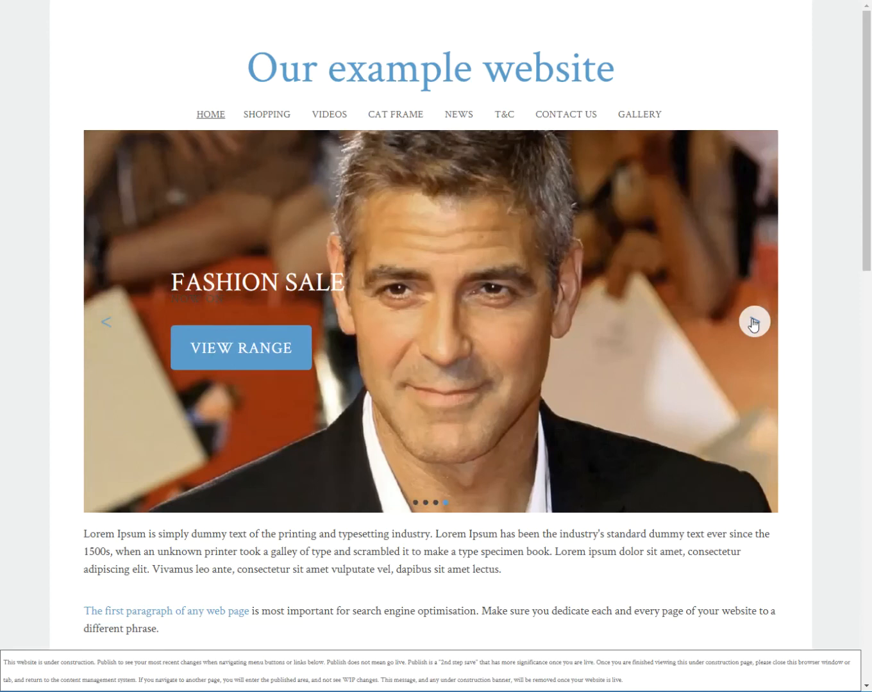
pyautogui.click(753, 322)
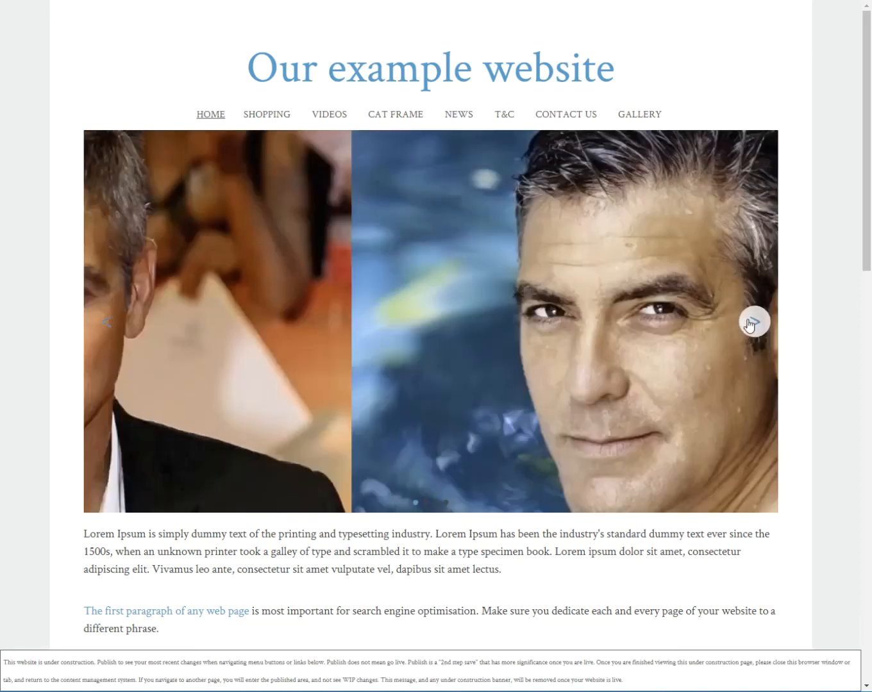